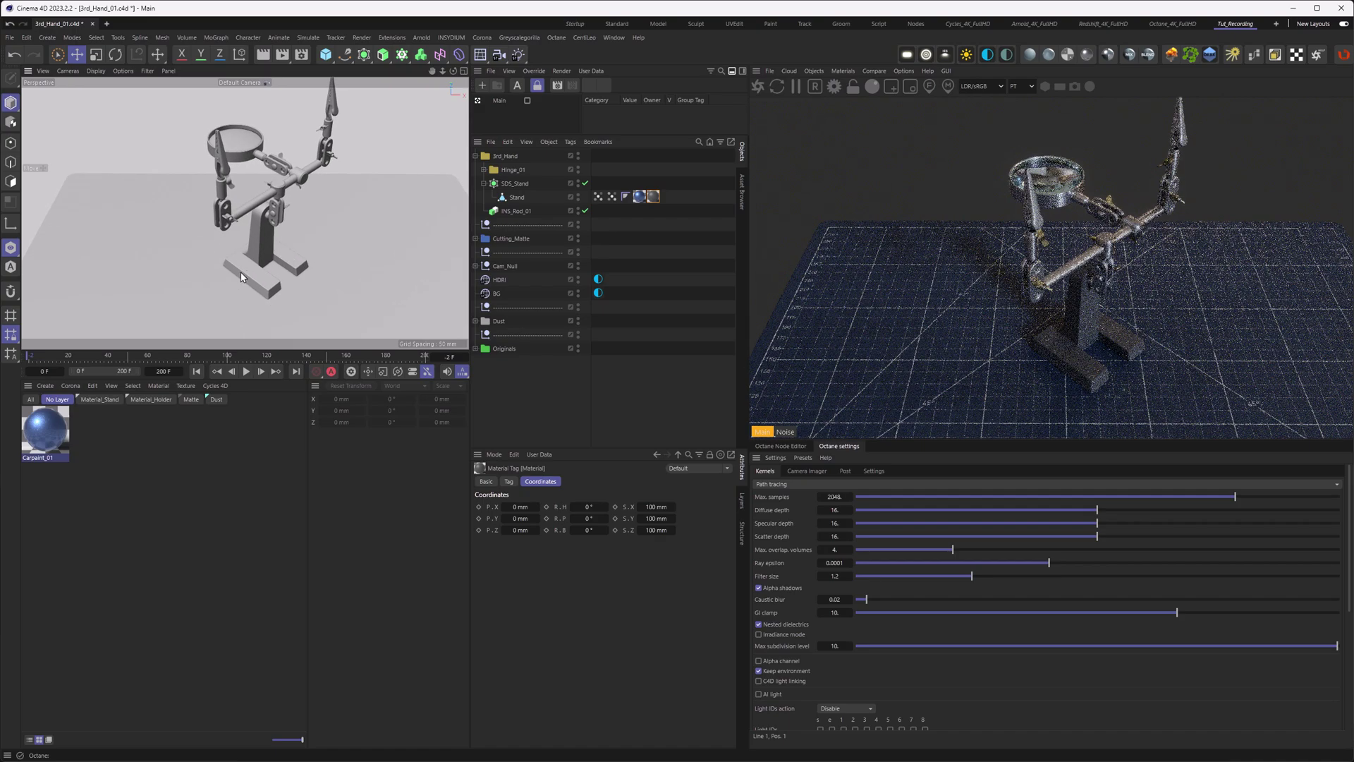
- Reorder the Stand object's two material tags so that Carpaint_01 comes last, and examine the blue paint up close and from afar
mouse_move(250, 278)
alt+right_down()
mouse_move(282, 273)
mouse_move(294, 231)
alt+right_up()
alt+drag(294, 231, 295, 210)
alt+middle_drag(295, 210, 264, 246)
alt+drag(262, 247, 264, 239)
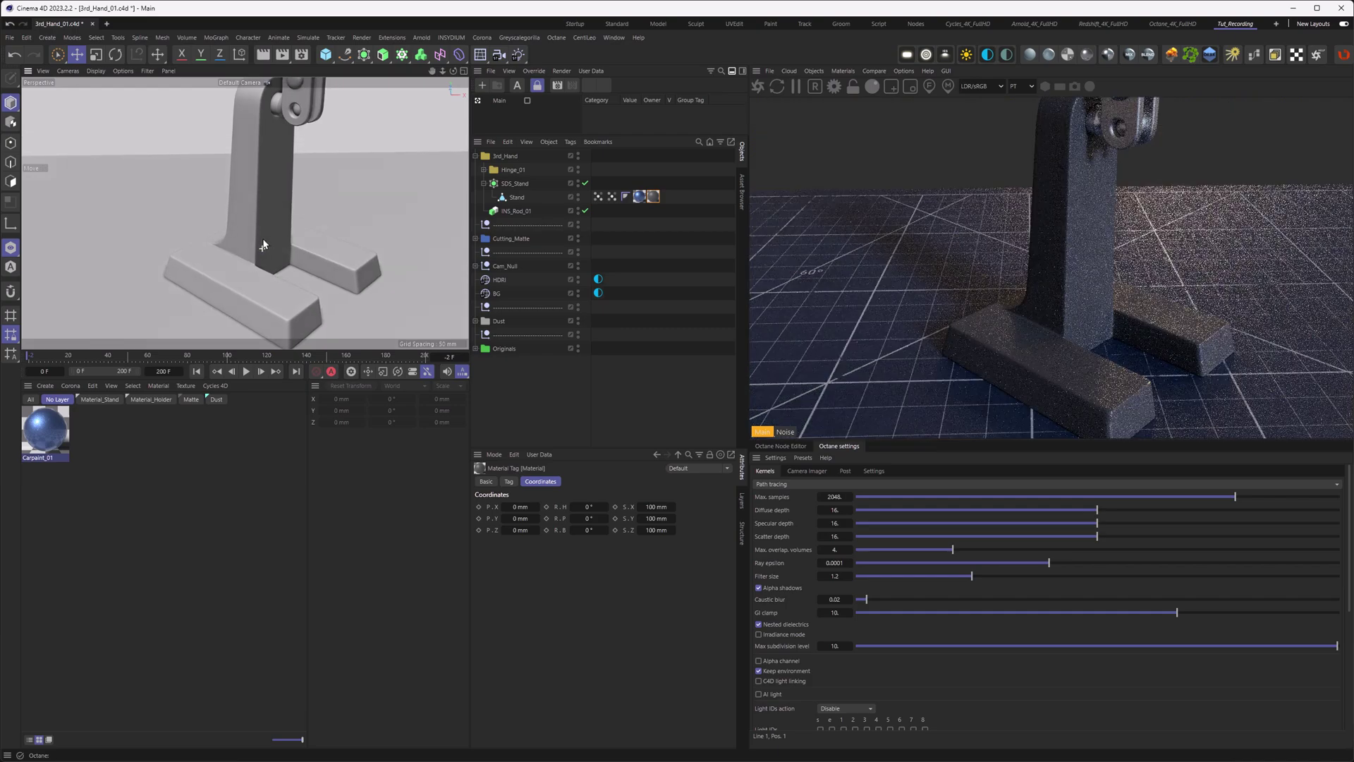
drag(639, 196, 660, 197)
alt+drag(297, 229, 240, 216)
mouse_move(277, 239)
alt+right_down()
mouse_move(300, 220)
mouse_move(263, 218)
alt+right_up()
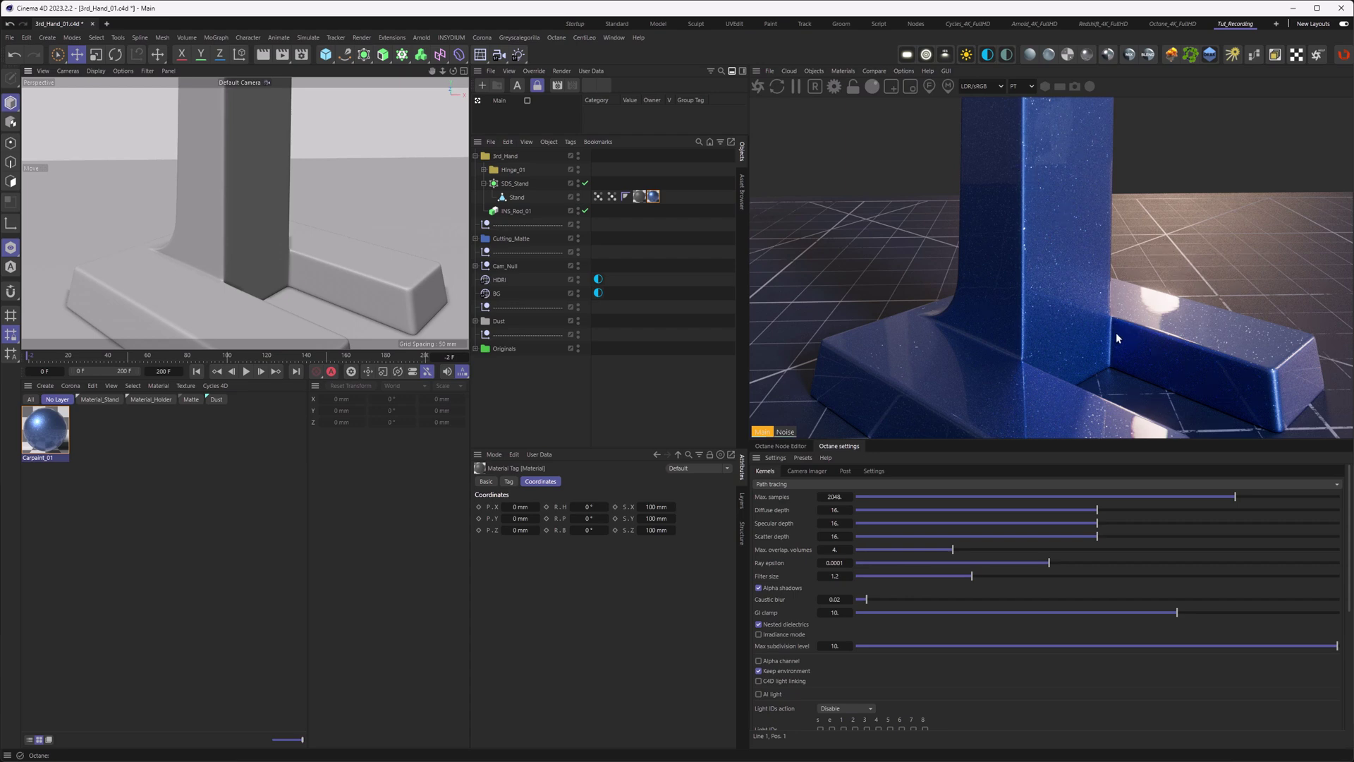
alt+right_drag(326, 260, 206, 254)
alt+middle_drag(205, 254, 236, 282)
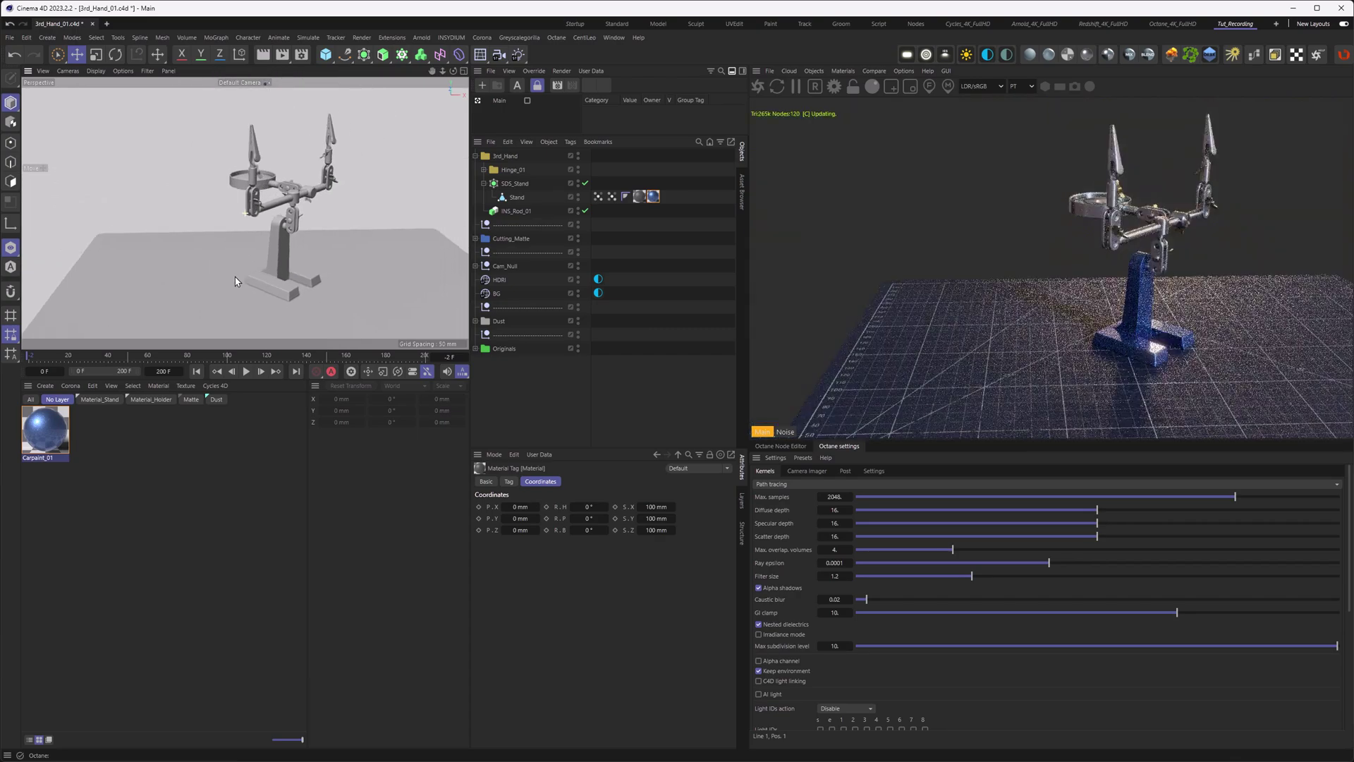
alt+drag(235, 281, 258, 290)
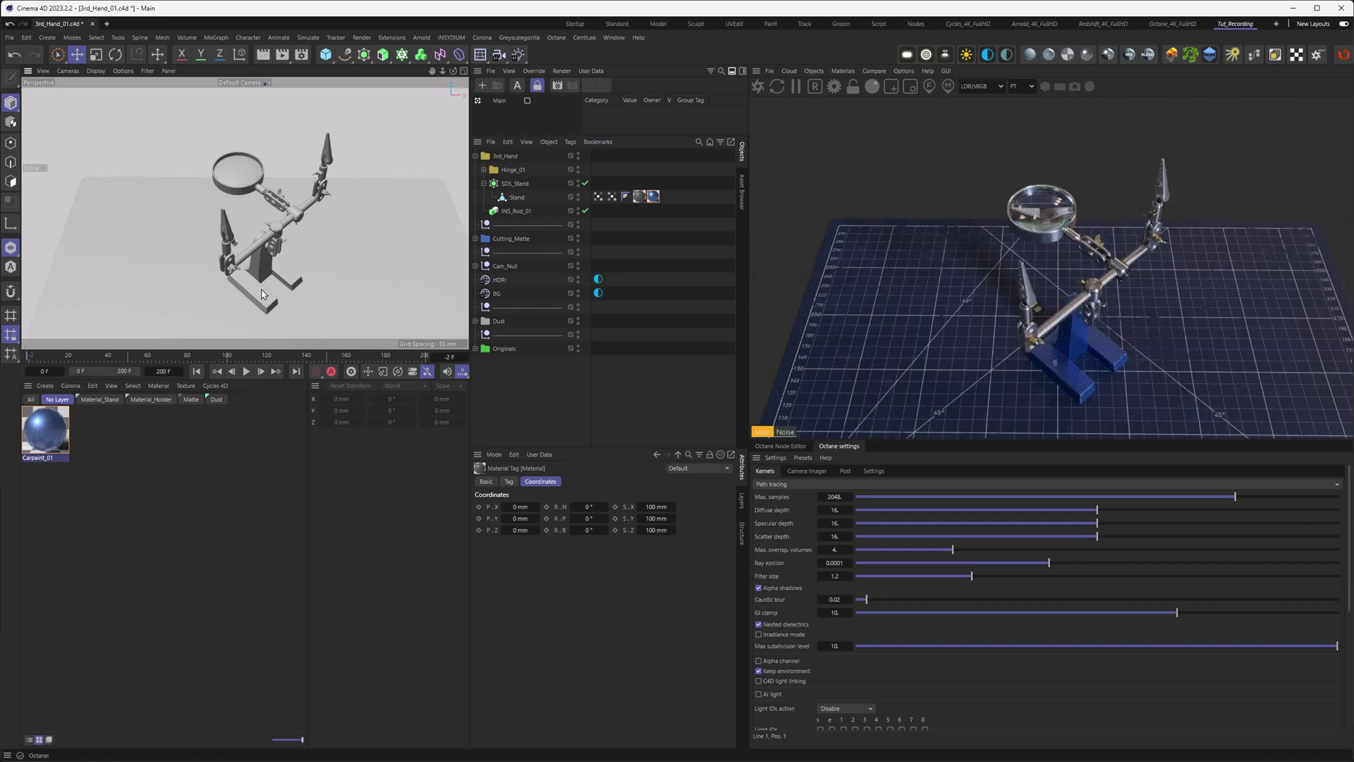
alt+drag(282, 267, 252, 265)
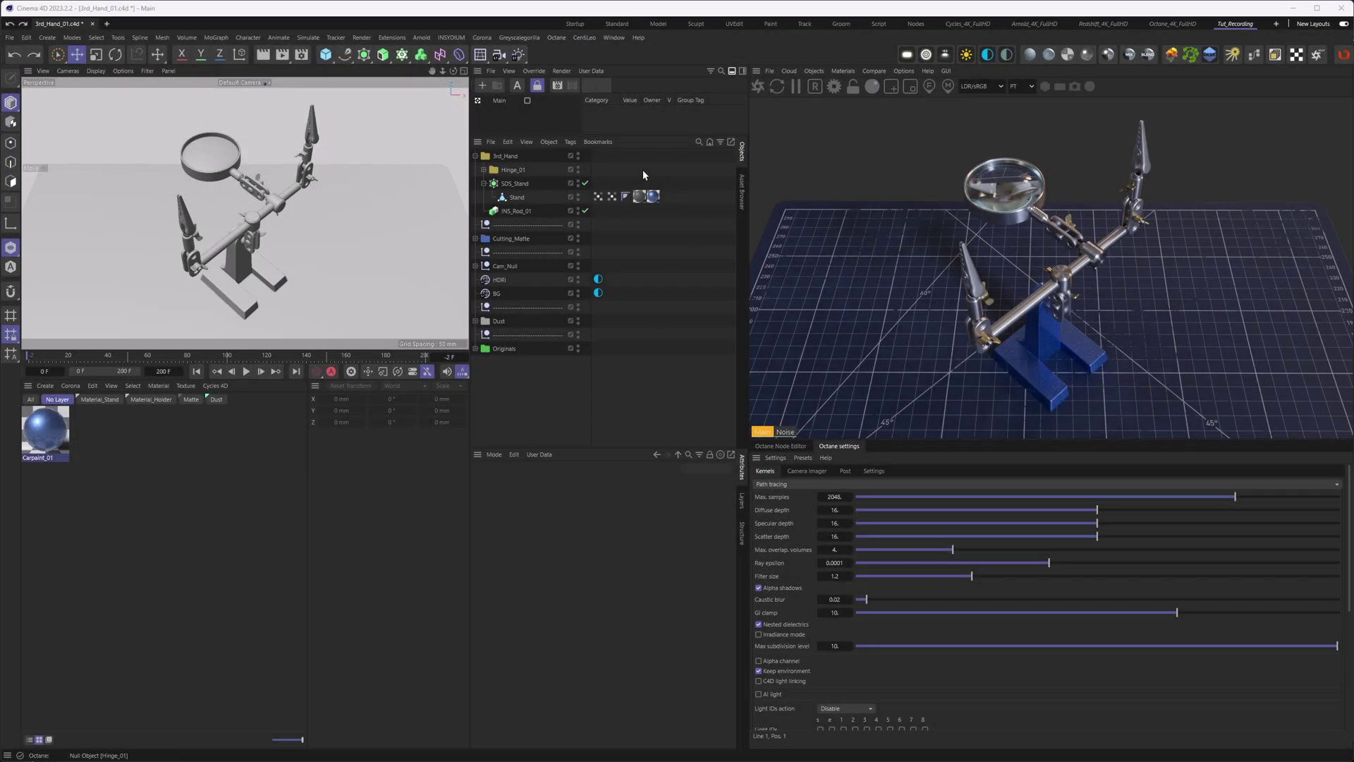
- Delete both material tags from the Stand object and remove the Carpaint_01 material
drag(644, 169, 666, 213)
key(Delete)
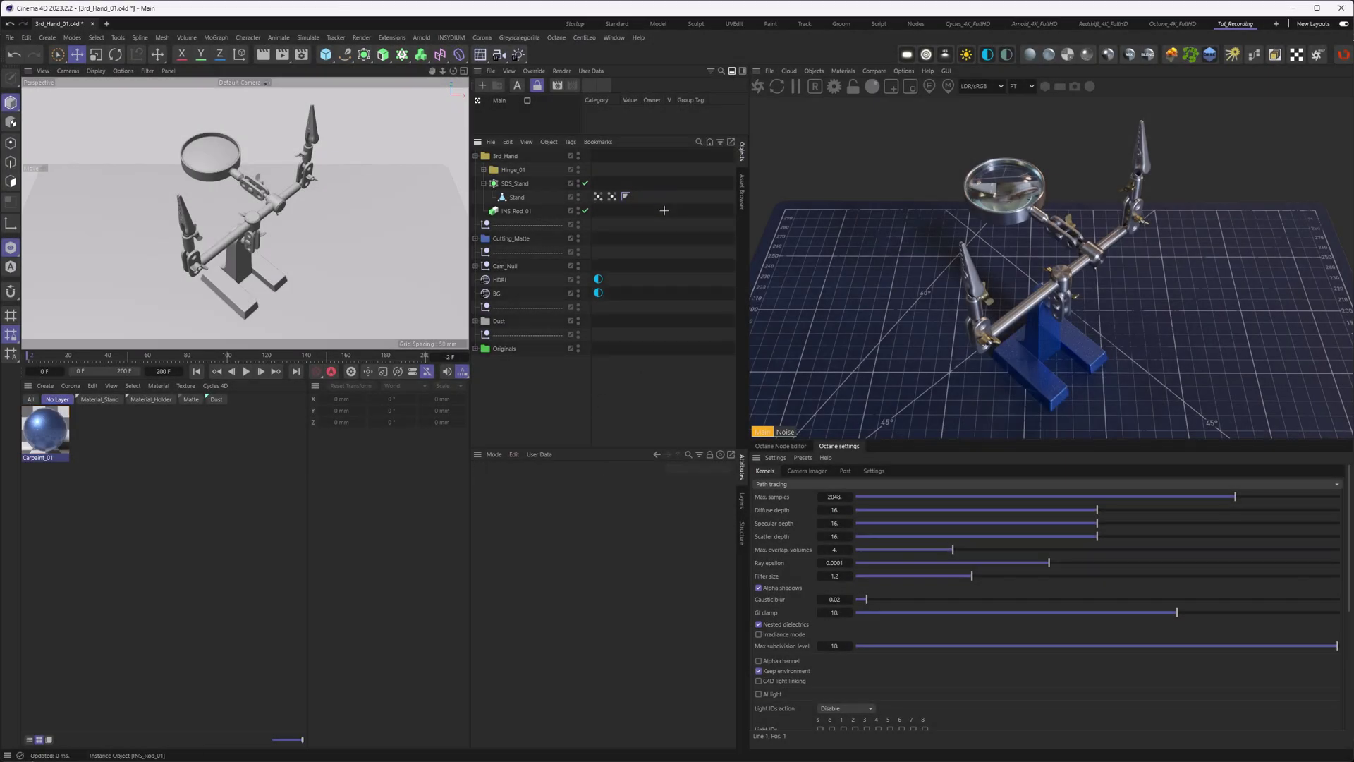
click(46, 450)
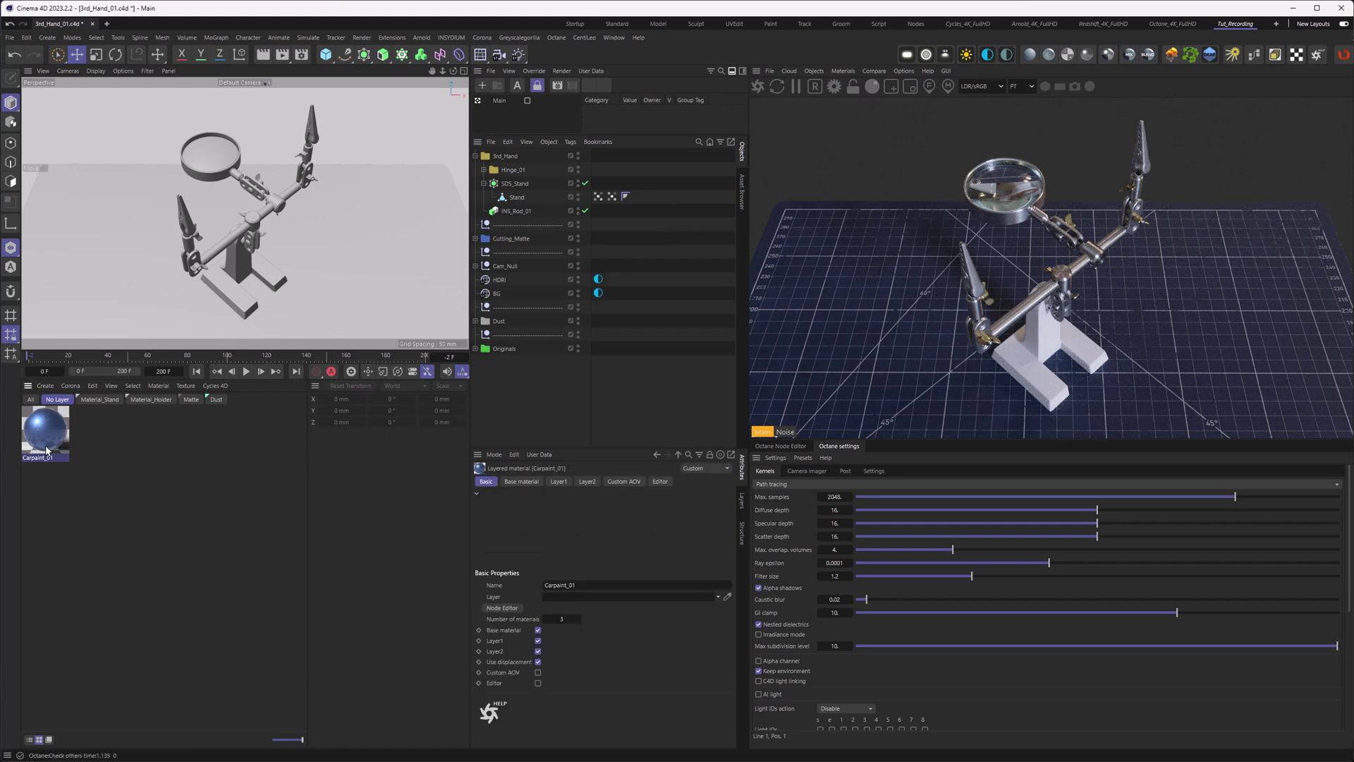
key(Delete)
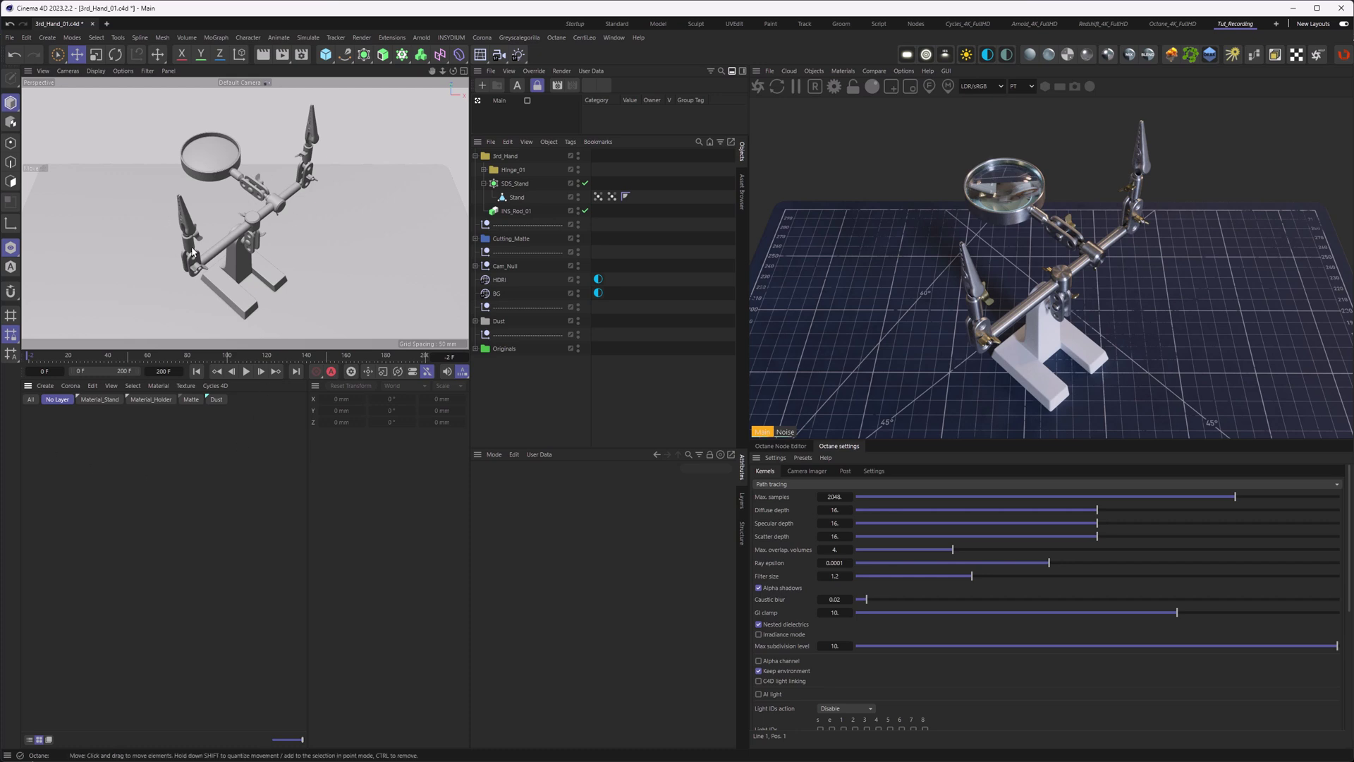
- Hide the Hinge_01 group in both the viewport and the render to isolate the stand
click(578, 170)
alt+drag(255, 229, 254, 215)
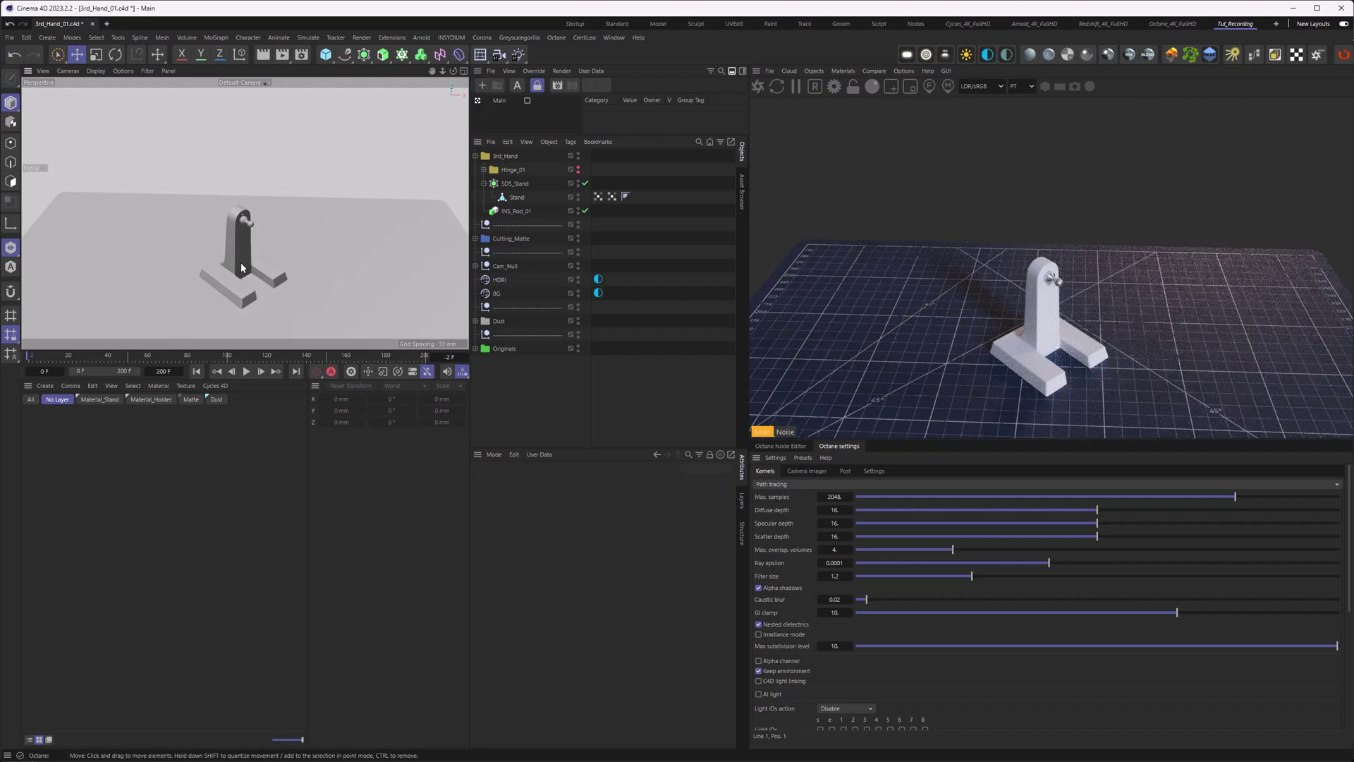
scroll(248, 243, up, 4)
alt+drag(244, 273, 240, 260)
alt+middle_drag(240, 261, 240, 246)
alt+drag(240, 247, 245, 243)
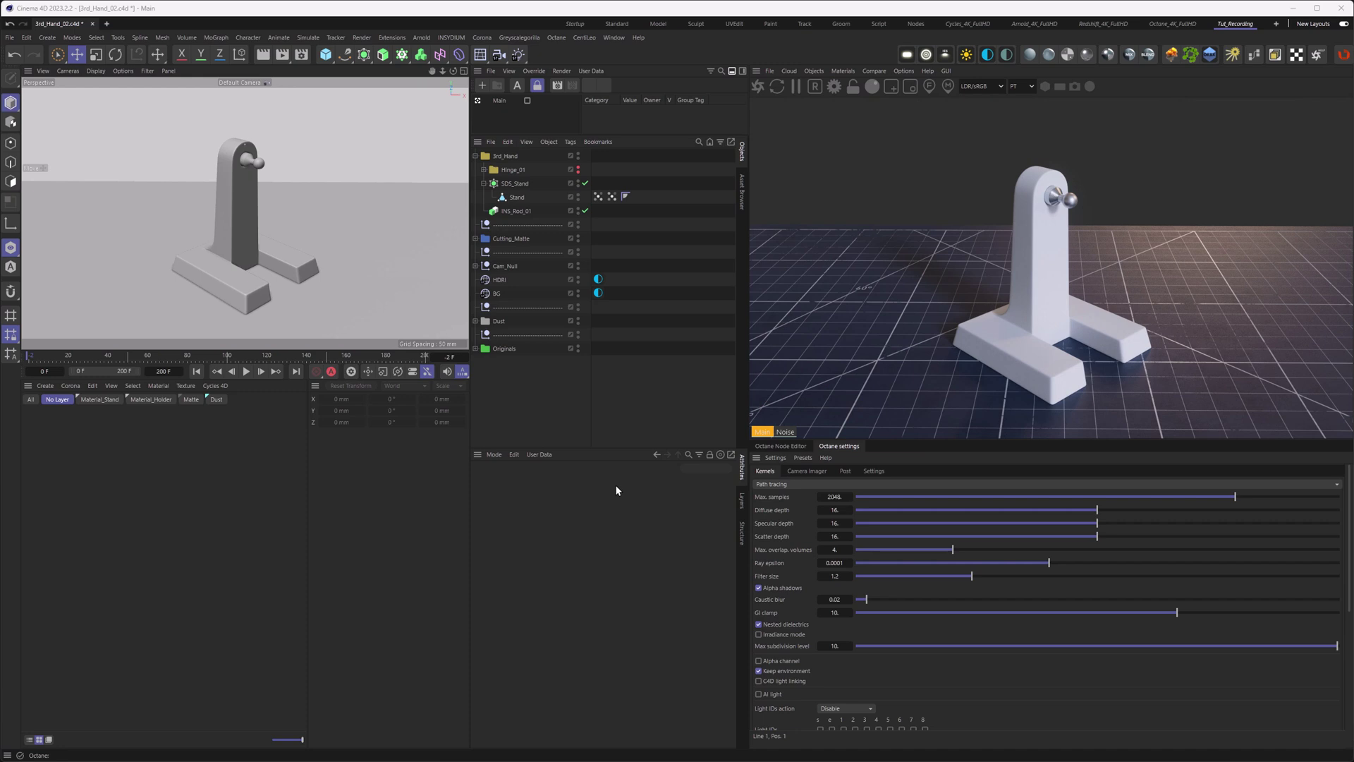
- Create an Octane Layered Material and name it Carpaint
click(842, 71)
mouse_move(863, 127)
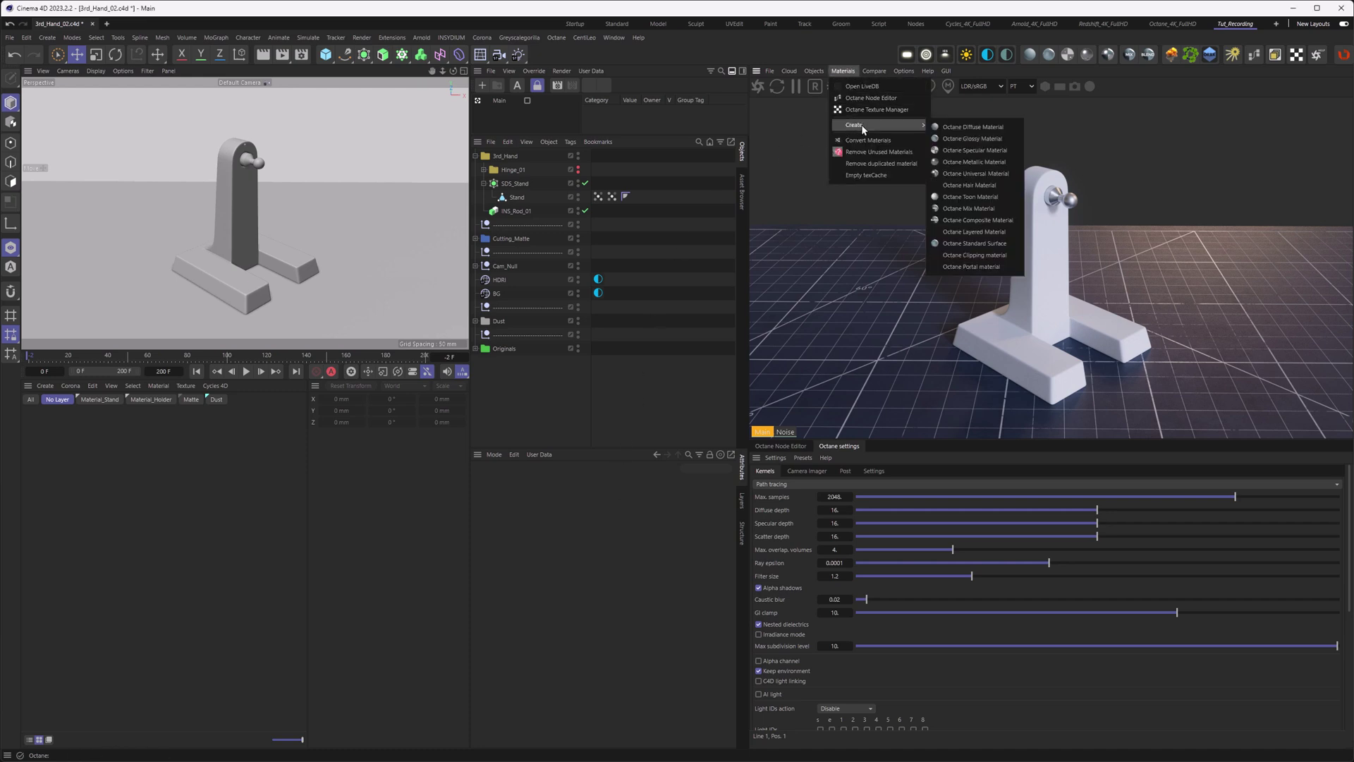
click(979, 233)
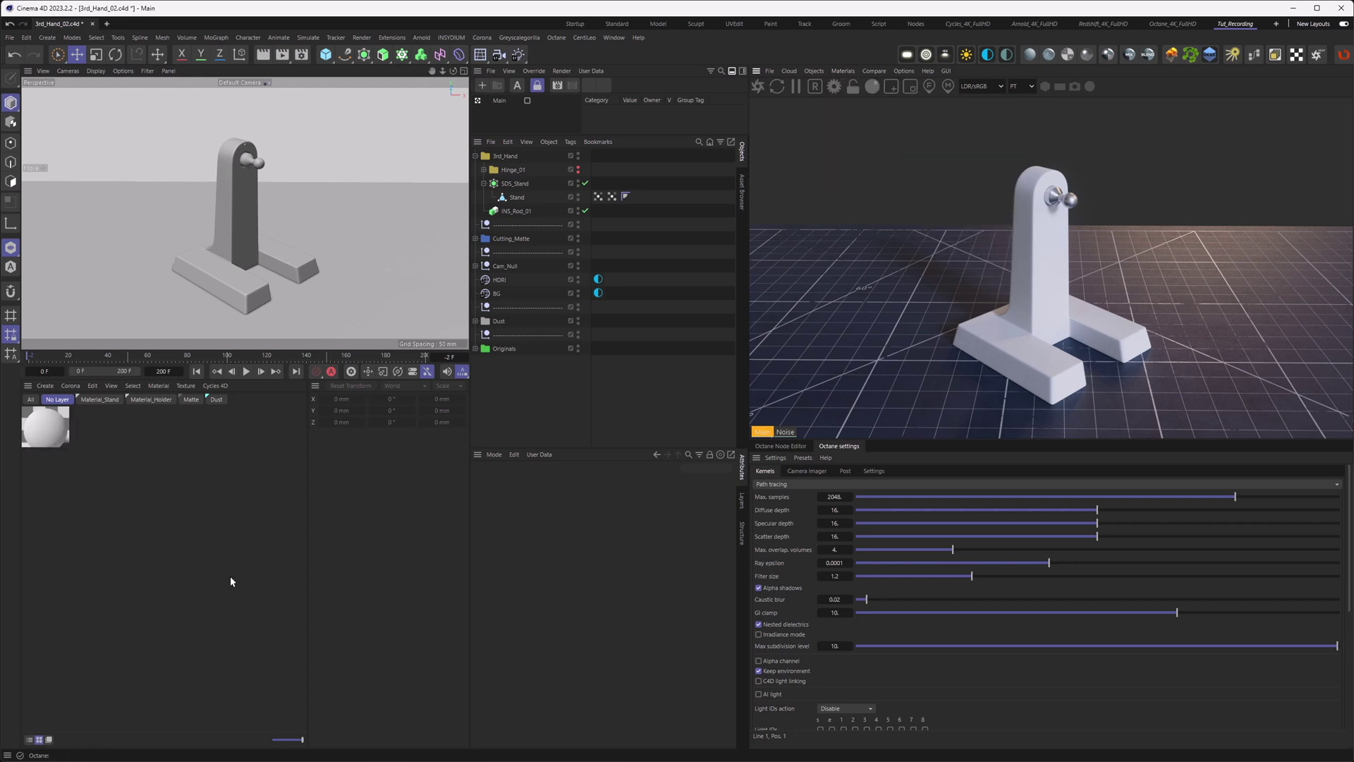
double_click(38, 457)
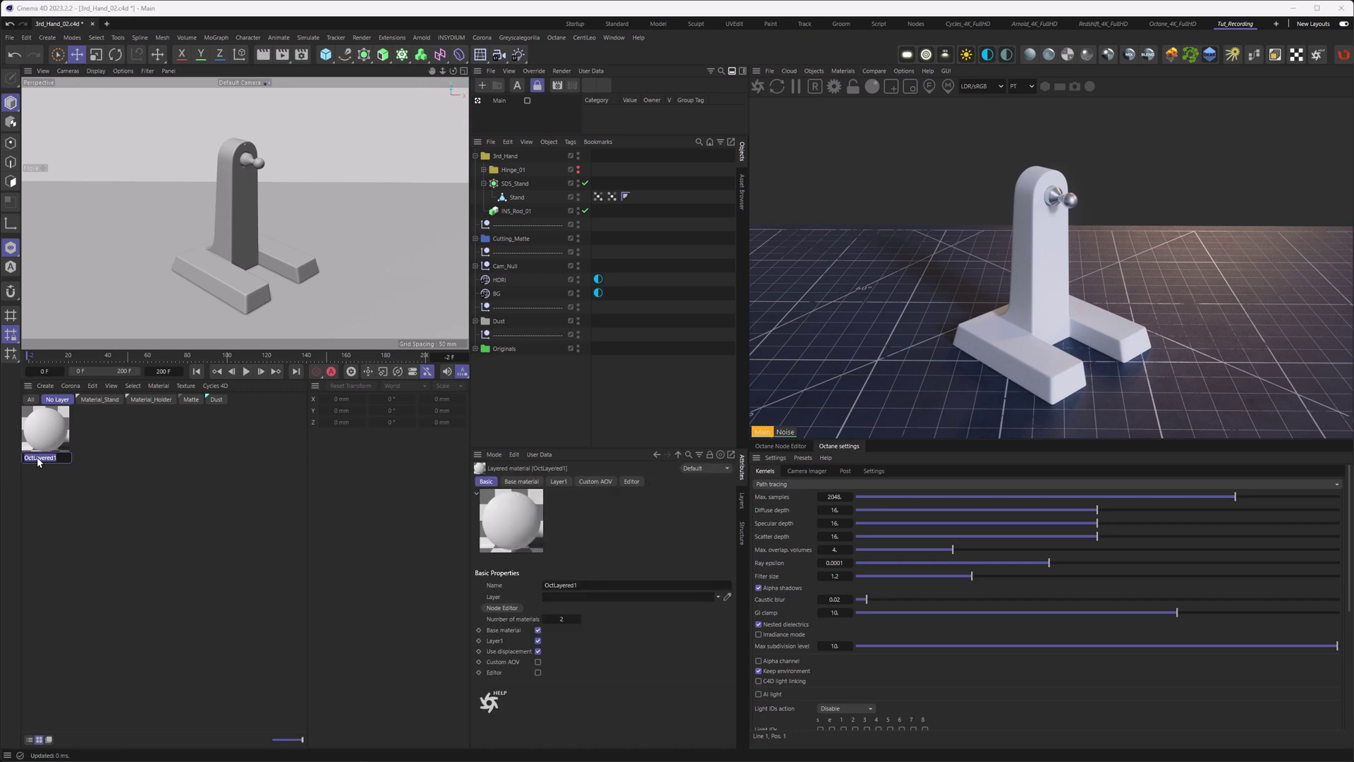
text(Carpaint)
key(Return)
- Open the Carpaint material in the node editor and add a material to its Base material slot
click(495, 607)
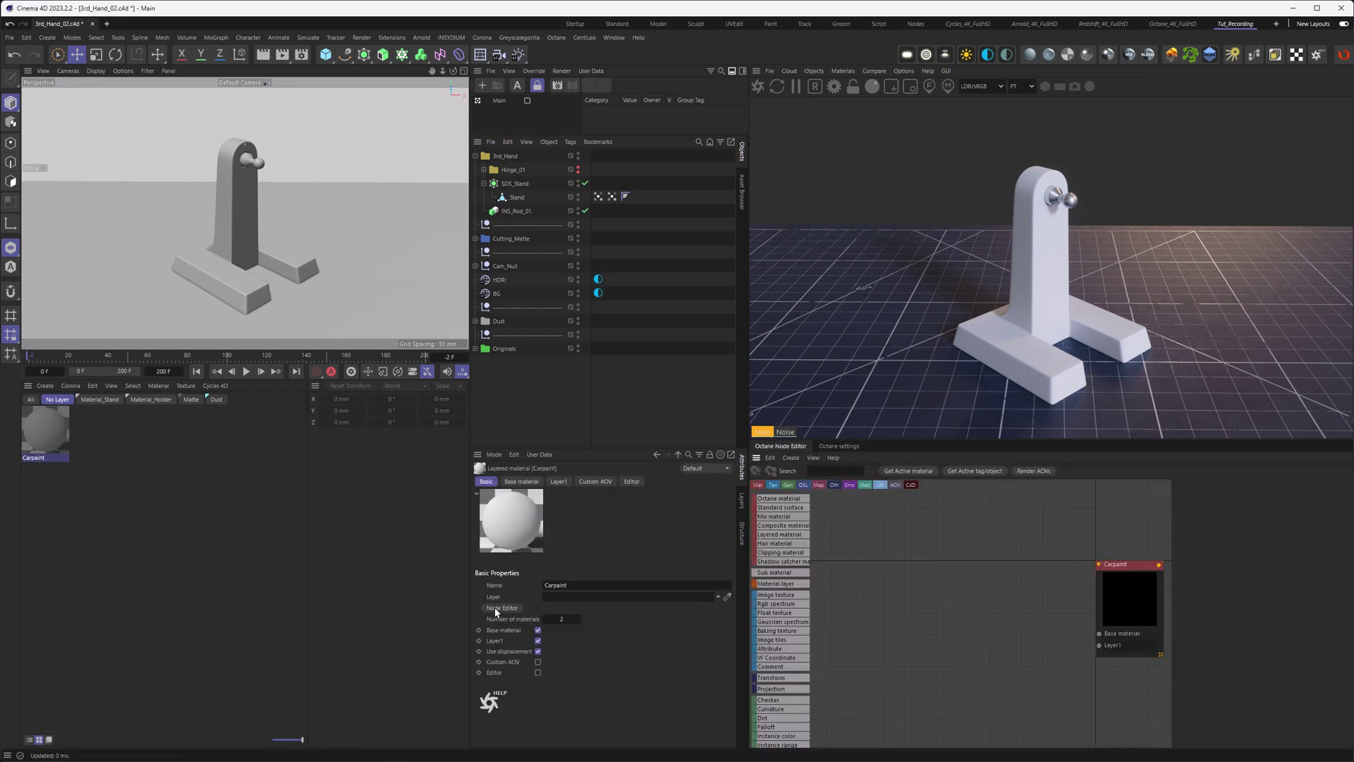
middle_drag(1070, 622, 983, 604)
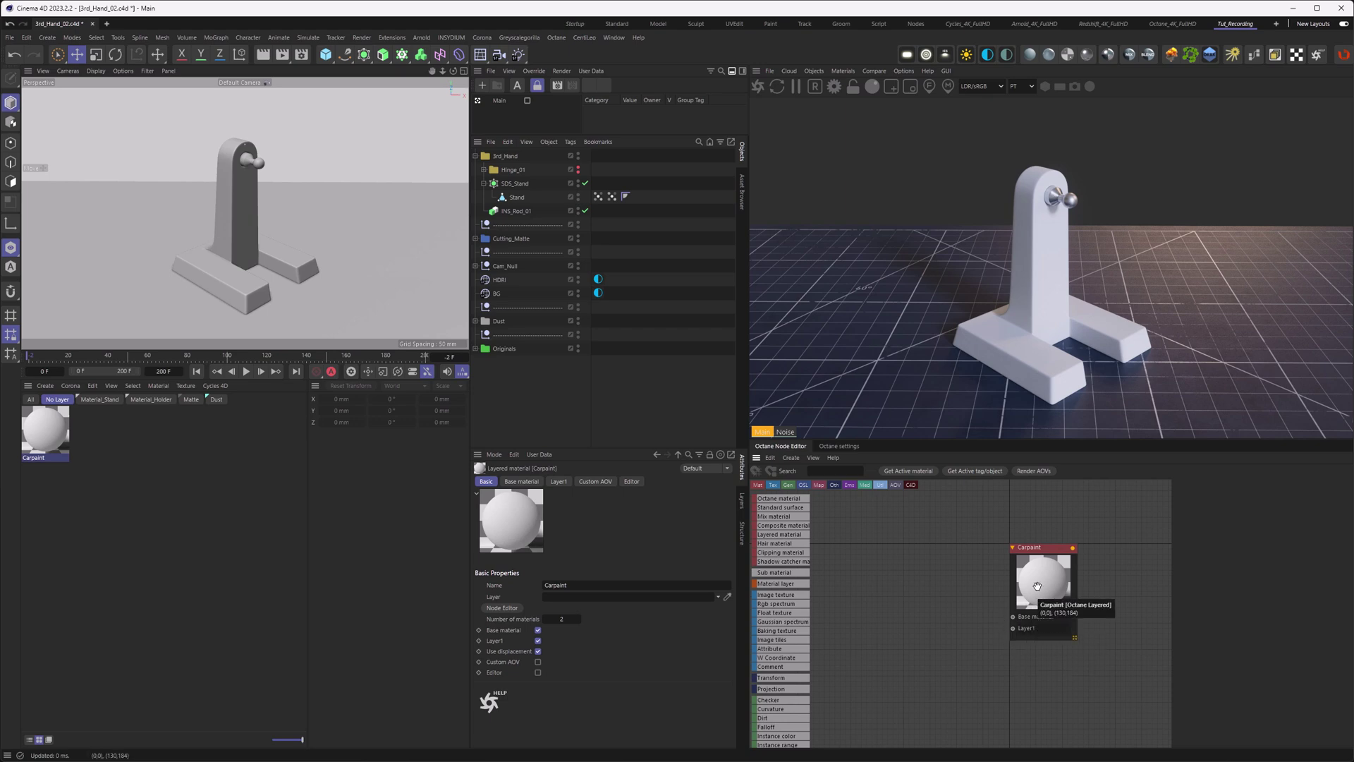
click(1019, 616)
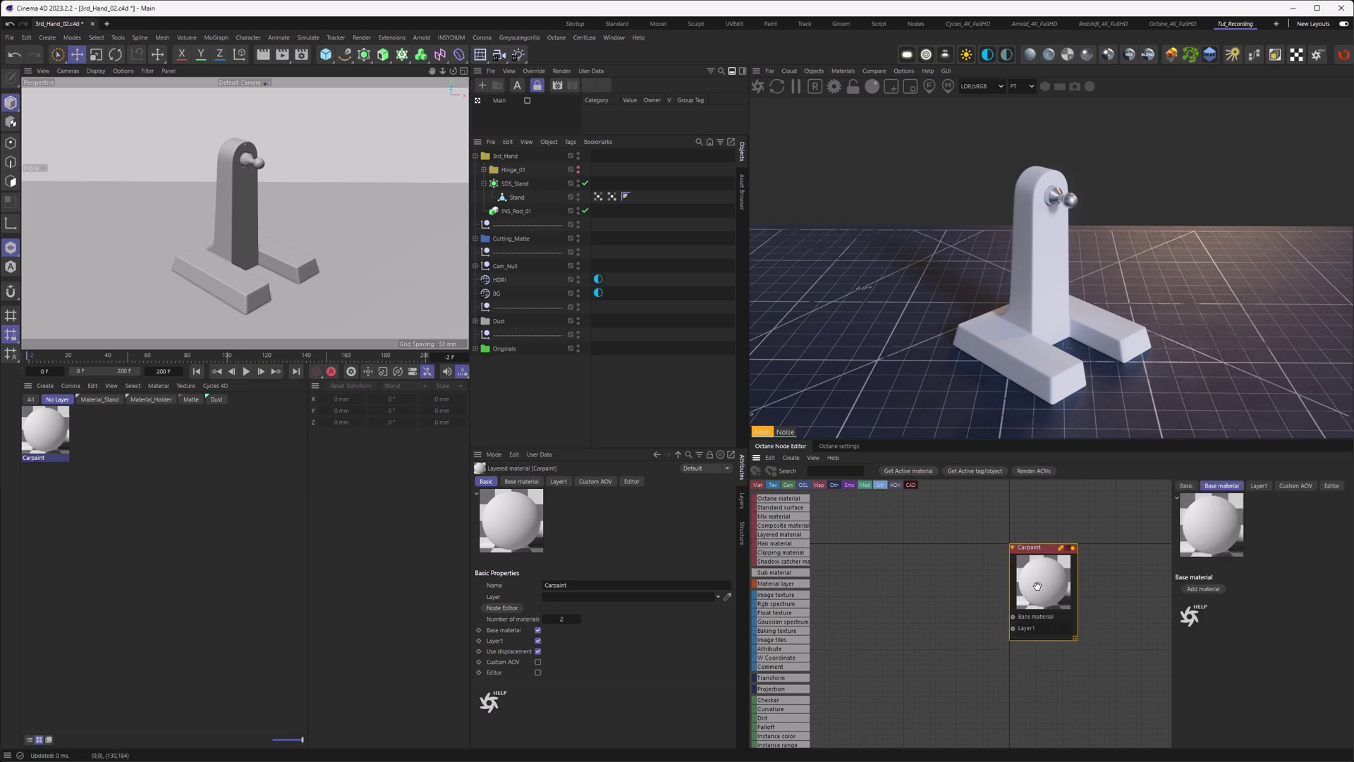
click(1202, 588)
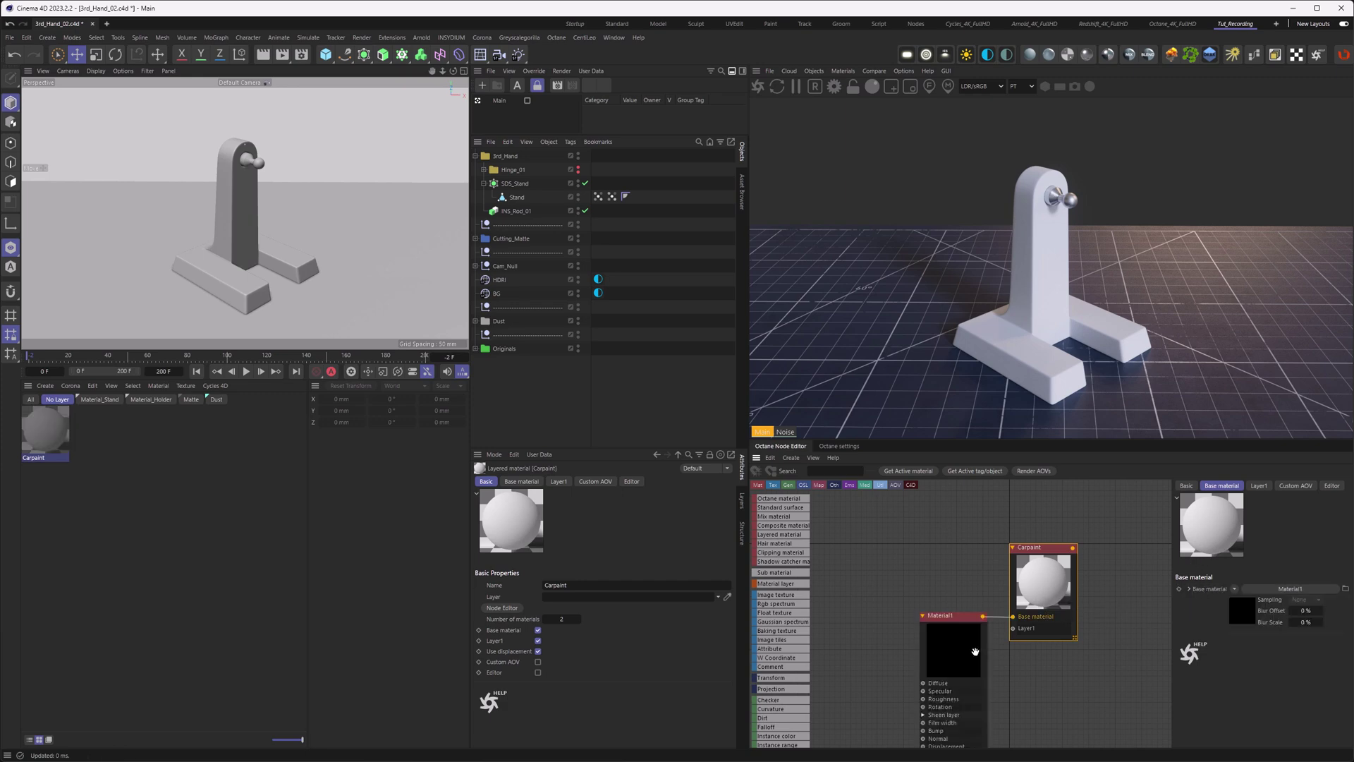
- Place the new sub material node well clear of the Carpaint node and rename it Base
drag(965, 643, 887, 590)
middle_drag(872, 597, 984, 593)
drag(984, 593, 936, 580)
click(1231, 535)
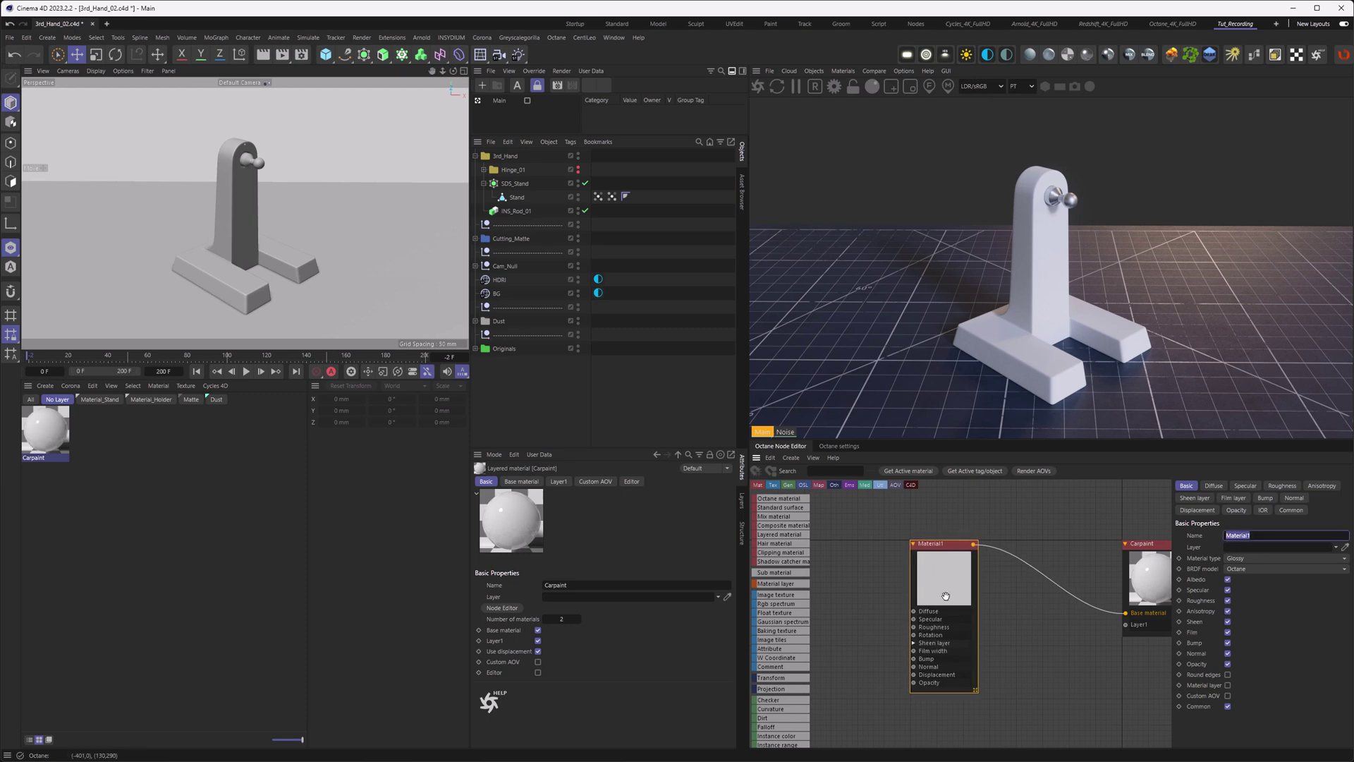
text(Base)
click(918, 525)
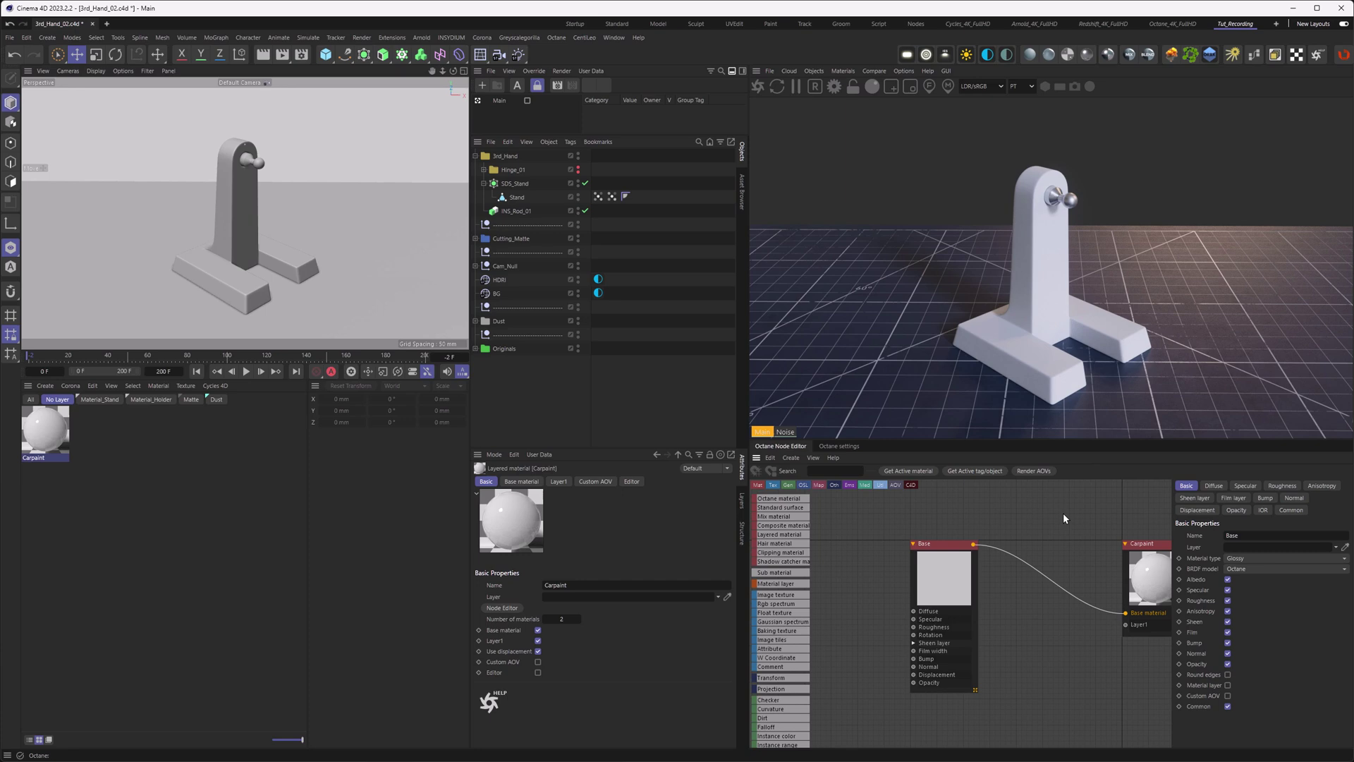
- Set the Base node's material type to Metallic and its BRDF model to GGX (energy preserving)
click(1235, 561)
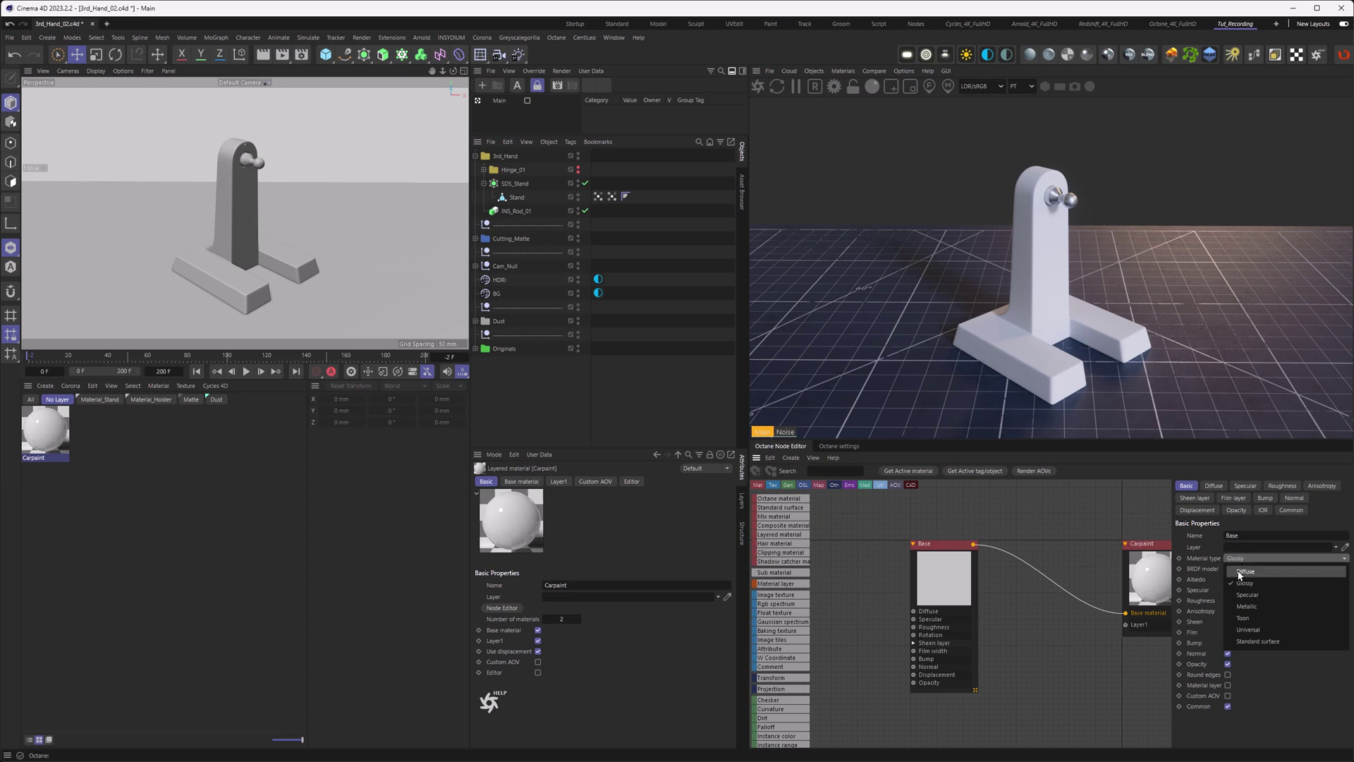
click(1241, 607)
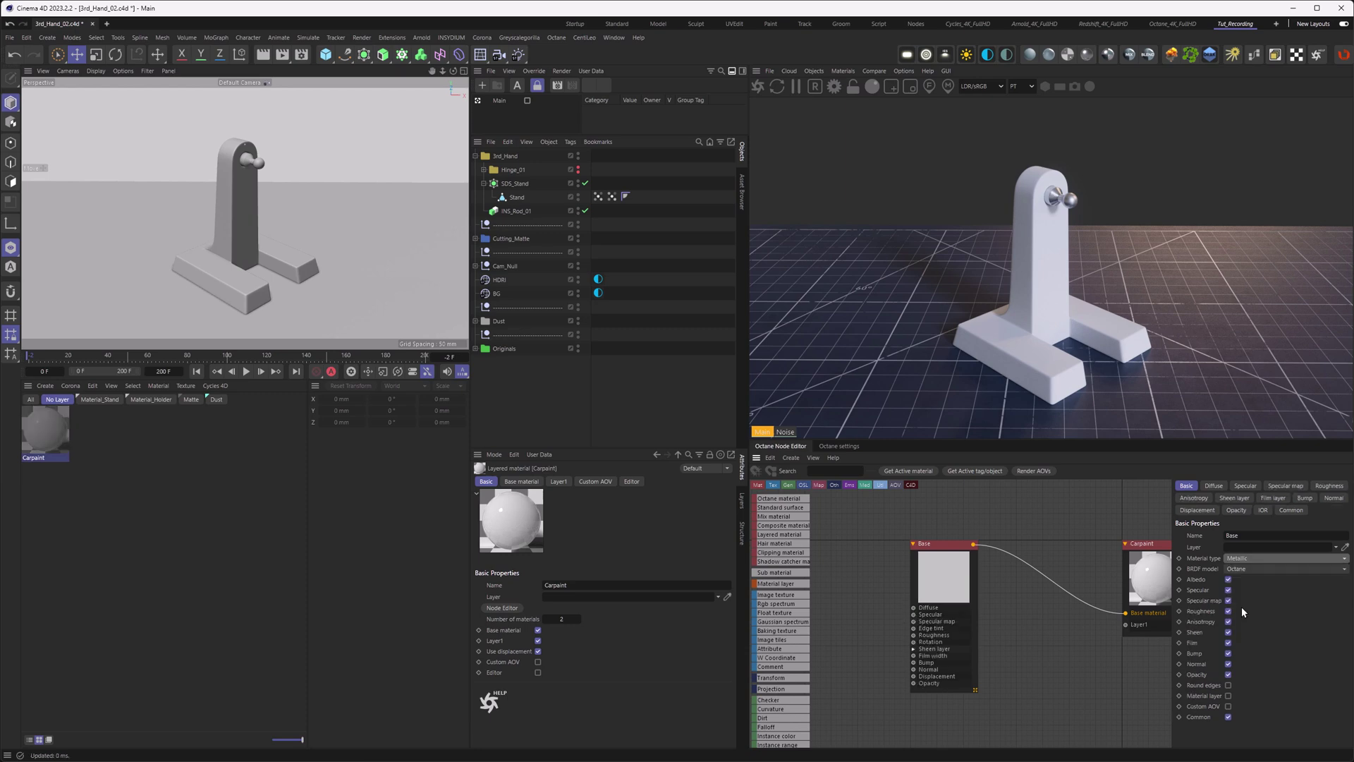
click(1238, 570)
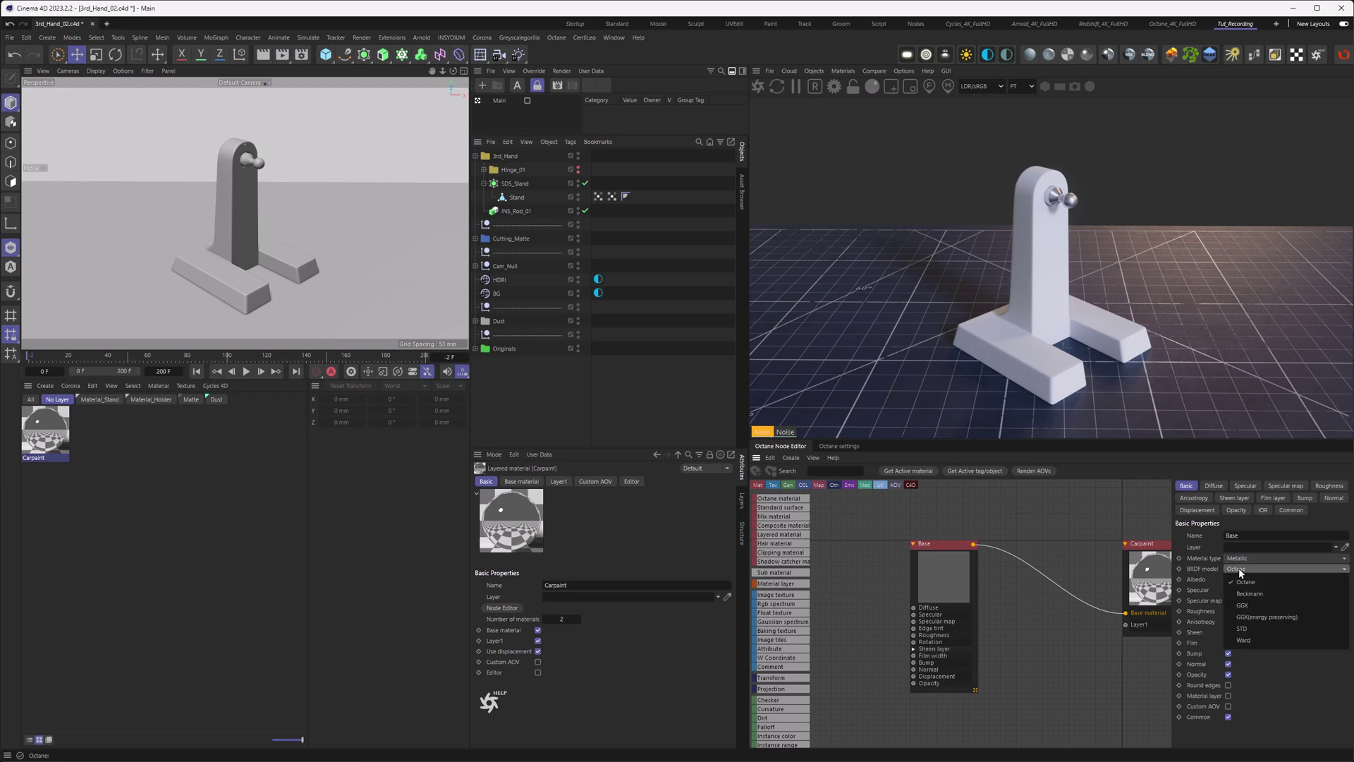
click(1253, 617)
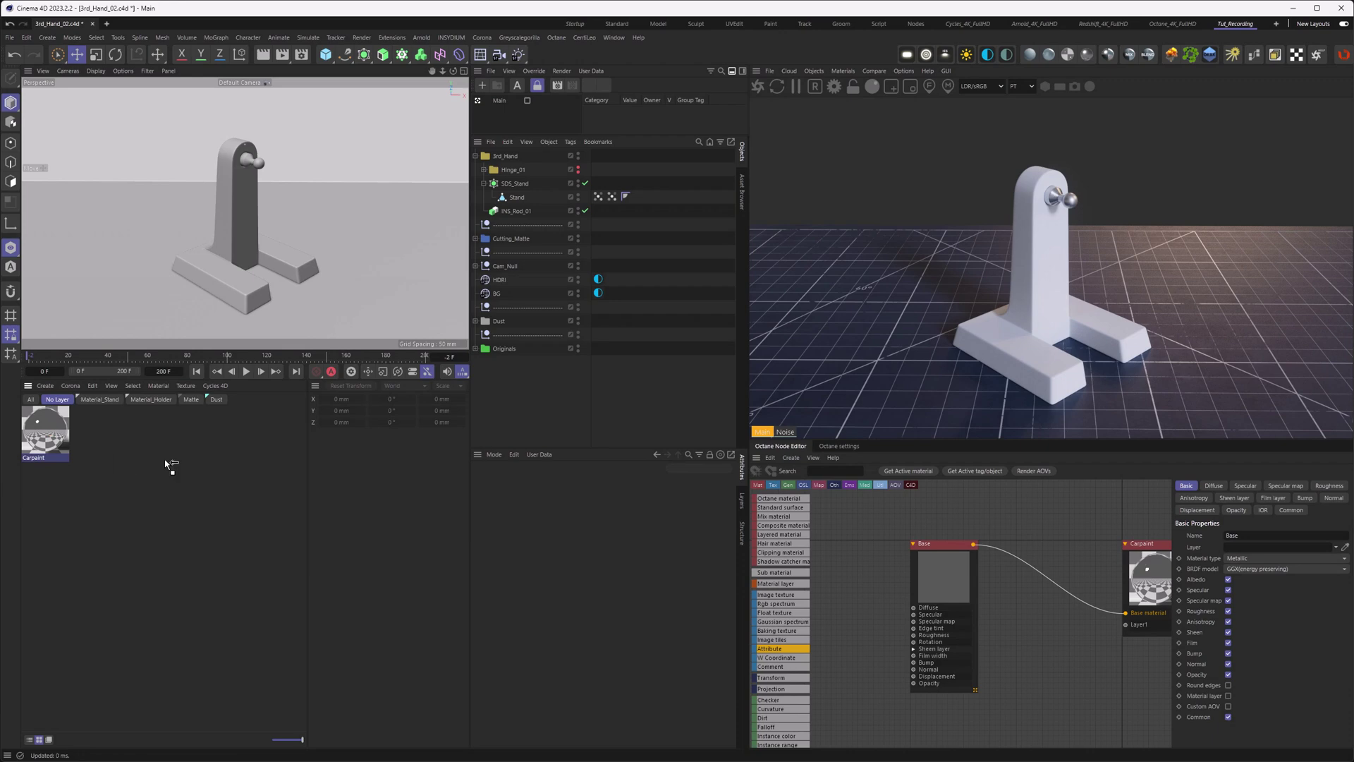
- Apply the Carpaint material to the Stand object and set the Base node's roughness to 0.4
drag(507, 208, 516, 197)
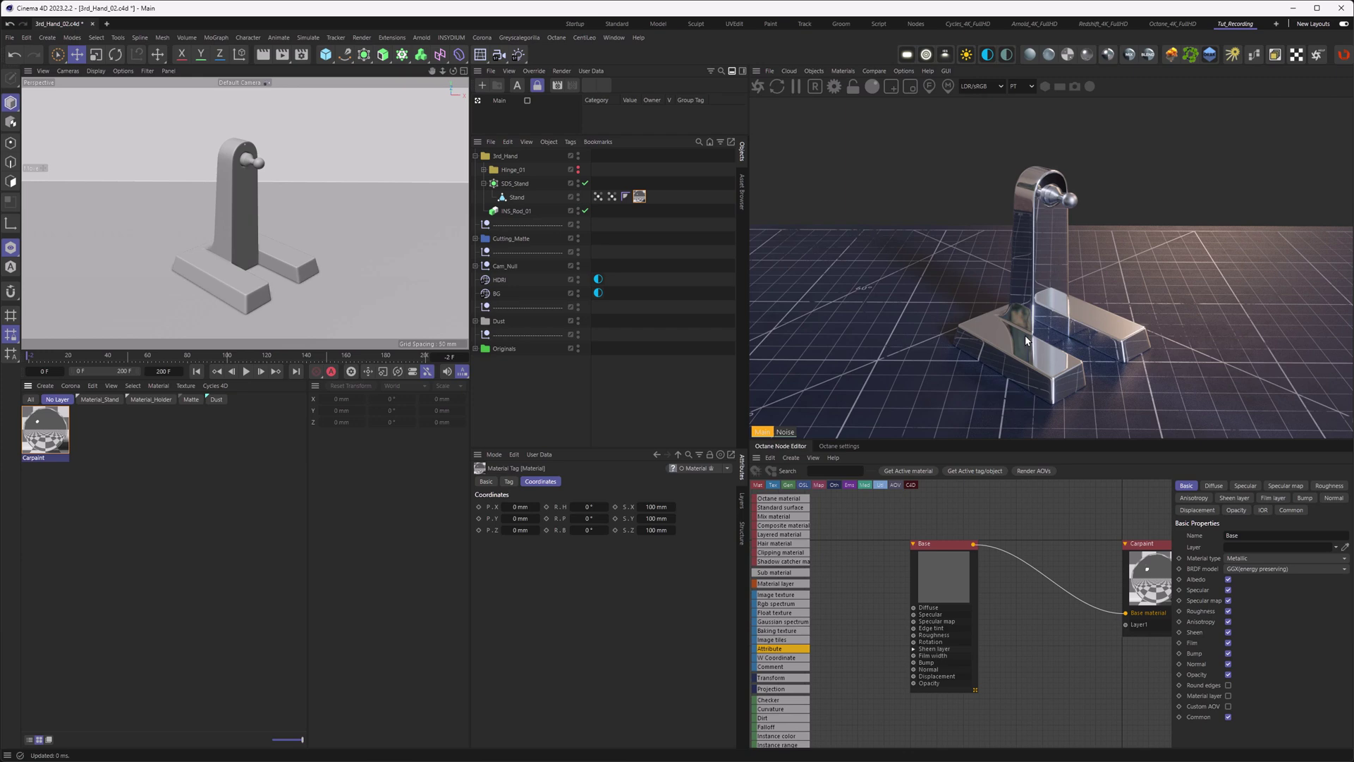
click(1329, 485)
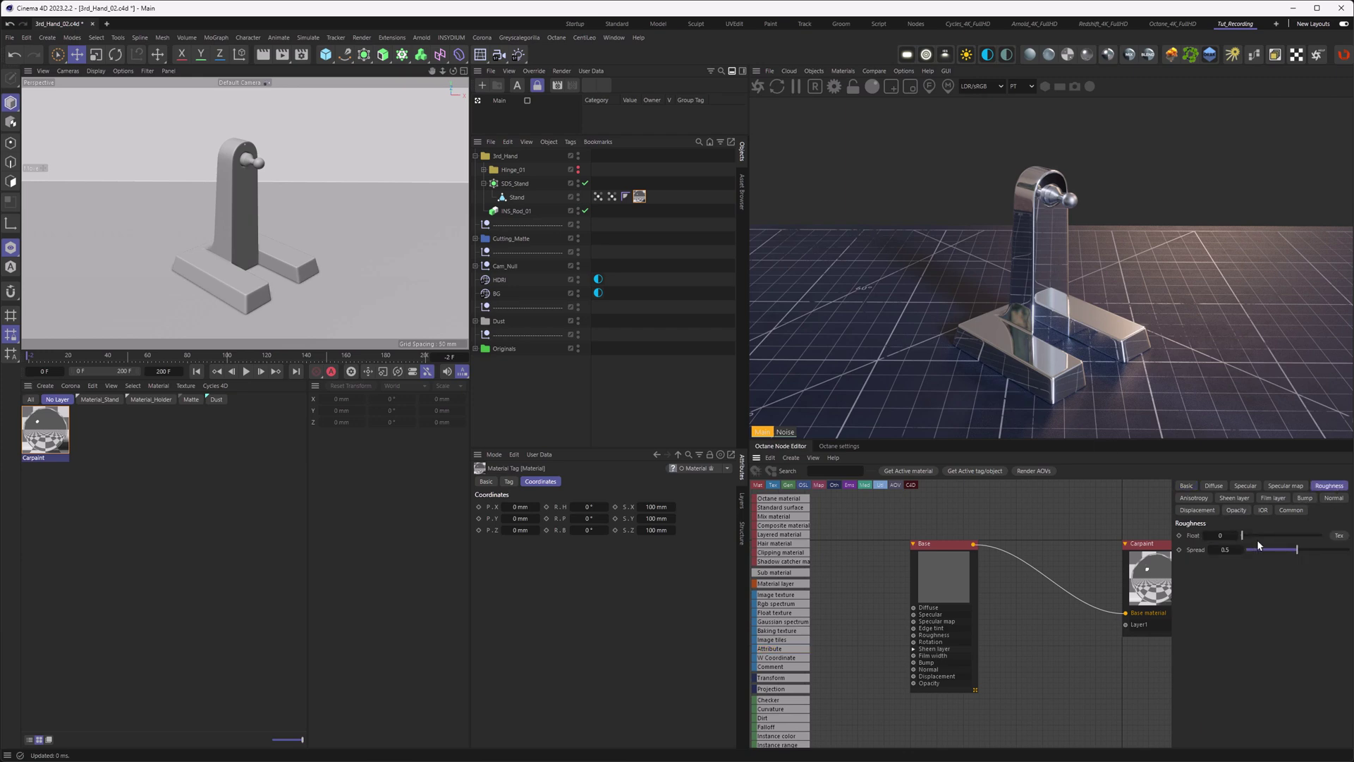
click(1222, 535)
text(0,4)
key(Return)
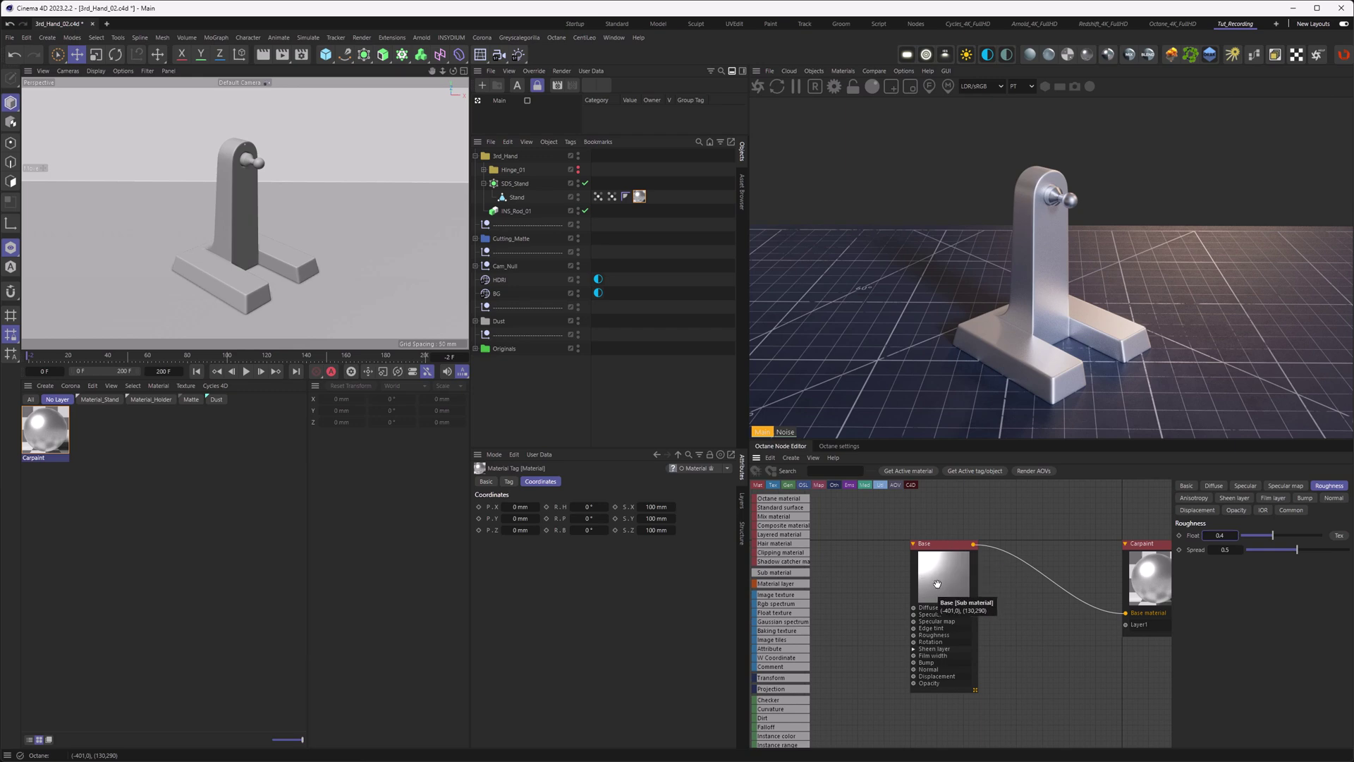
- Add an RGB Spectrum texture to the Base node's Specular channel and place it beside the node
click(1246, 486)
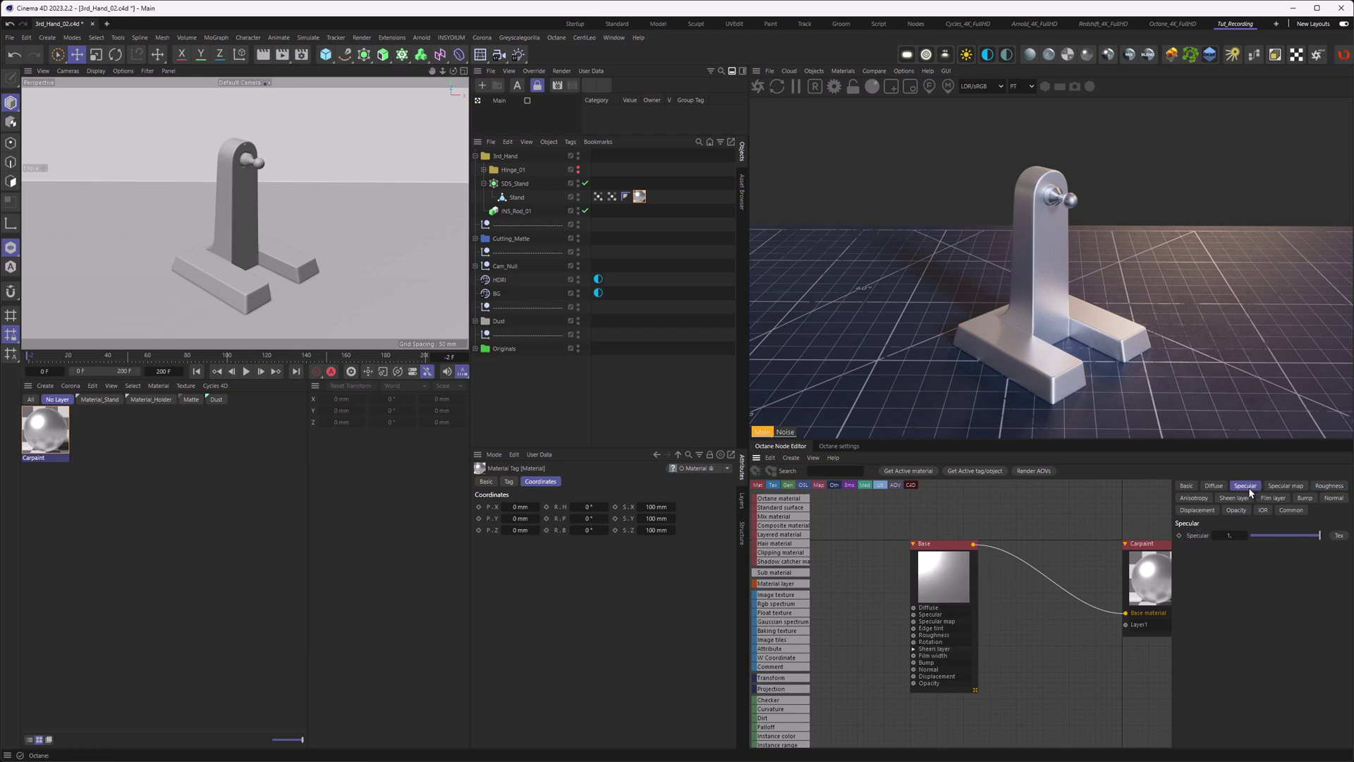
click(1338, 536)
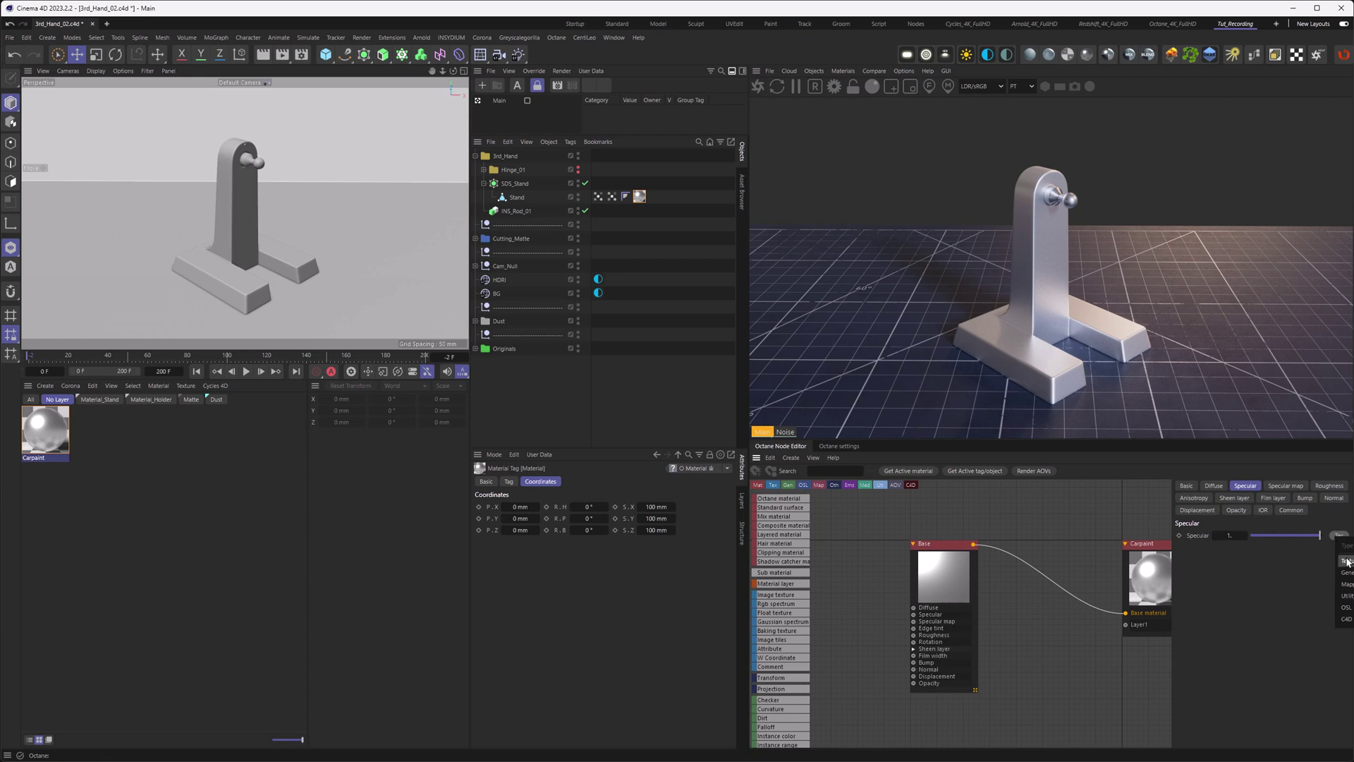
click(1352, 572)
drag(861, 617, 836, 615)
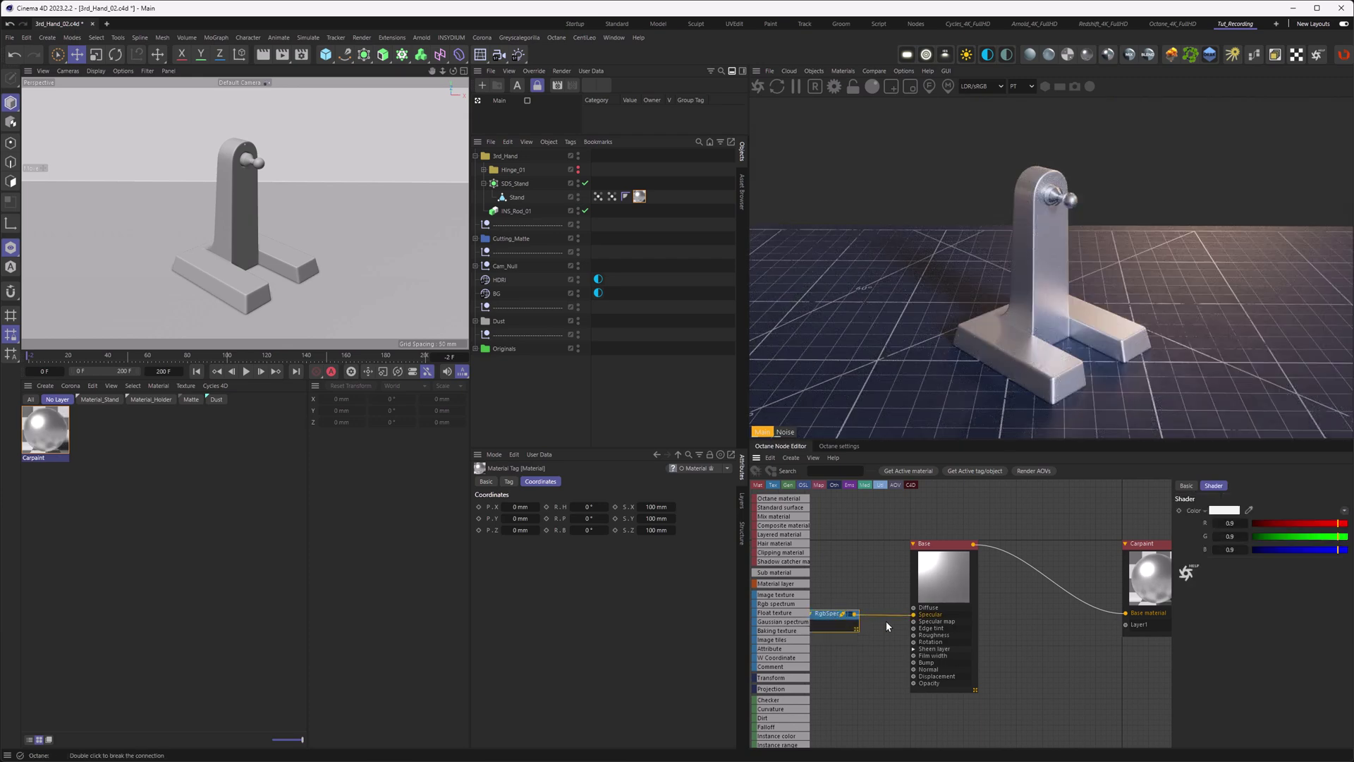
middle_drag(941, 629, 1009, 626)
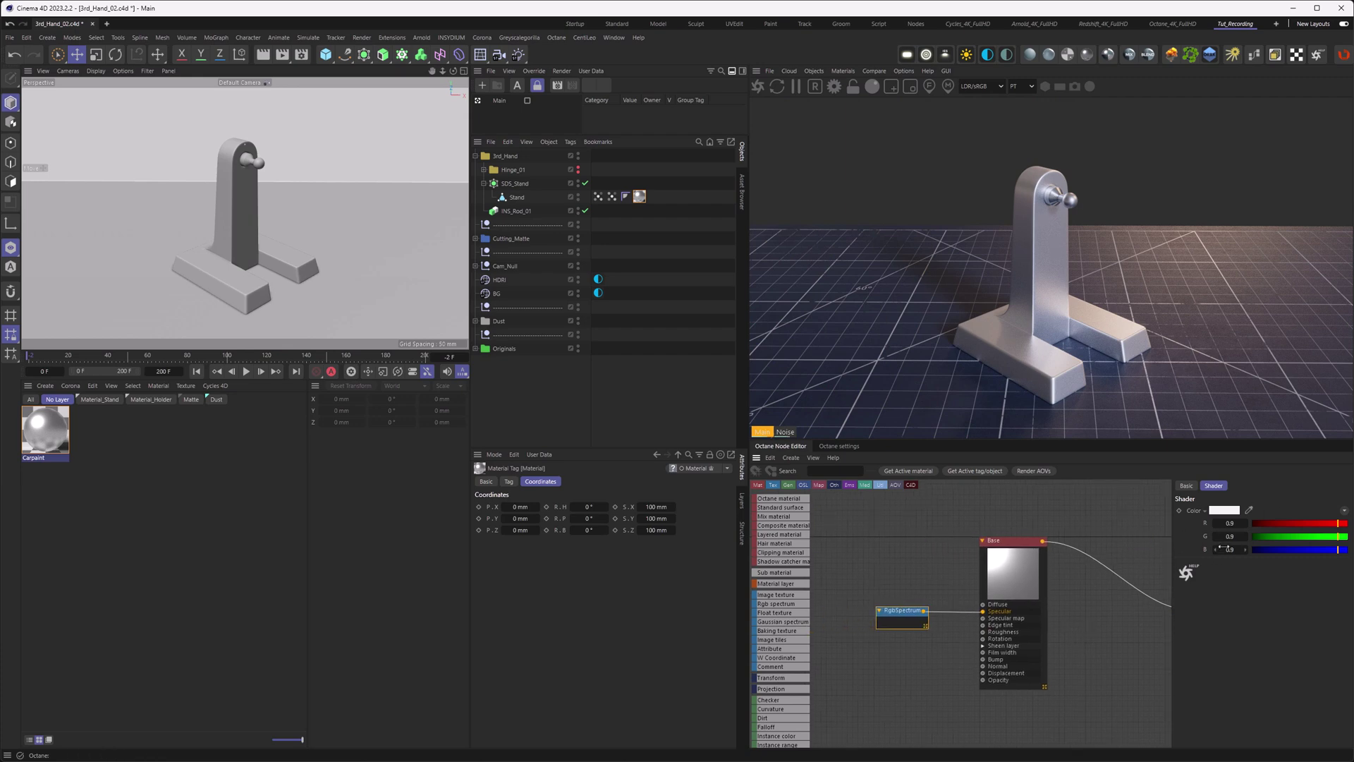
- Set the RGB Spectrum color to R 0.2, G 0.4, B 0.8
click(1230, 523)
text(0.3)
key(Tab)
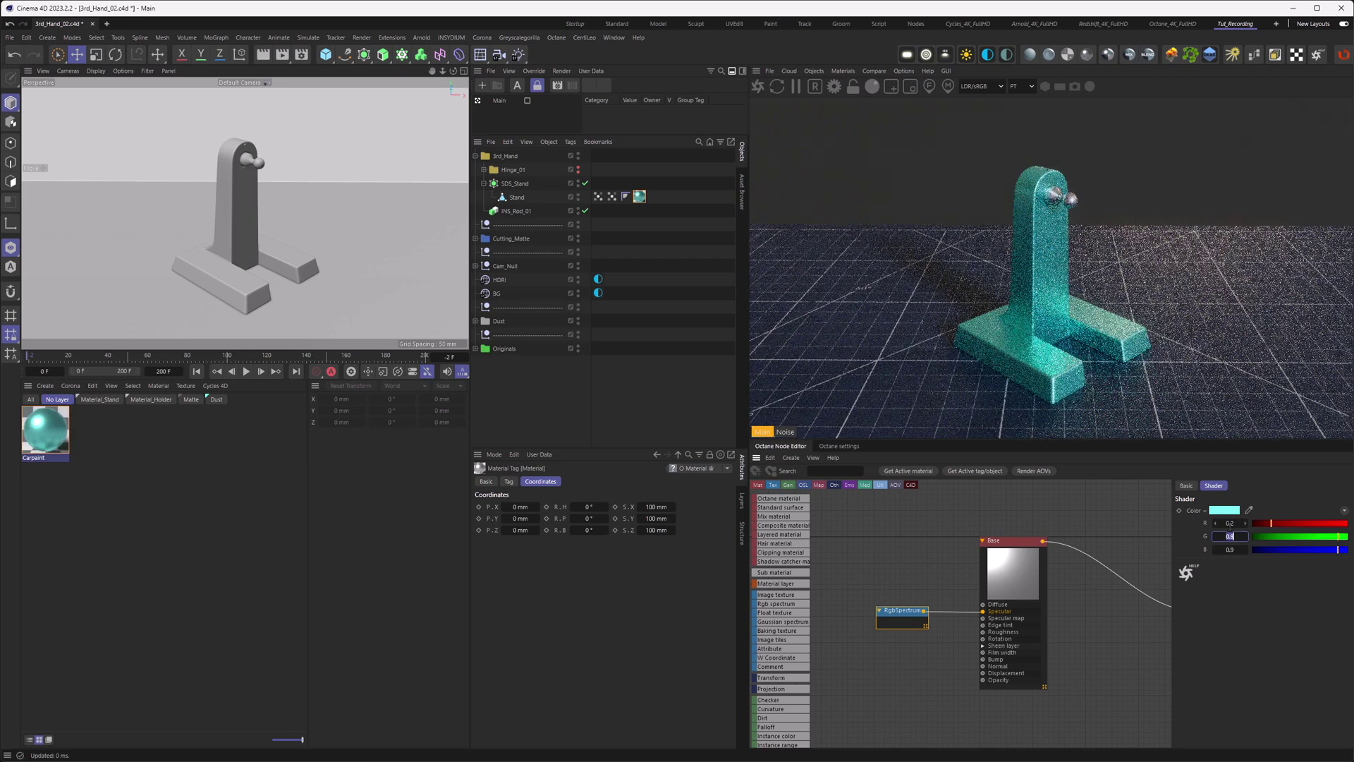
text(0.4)
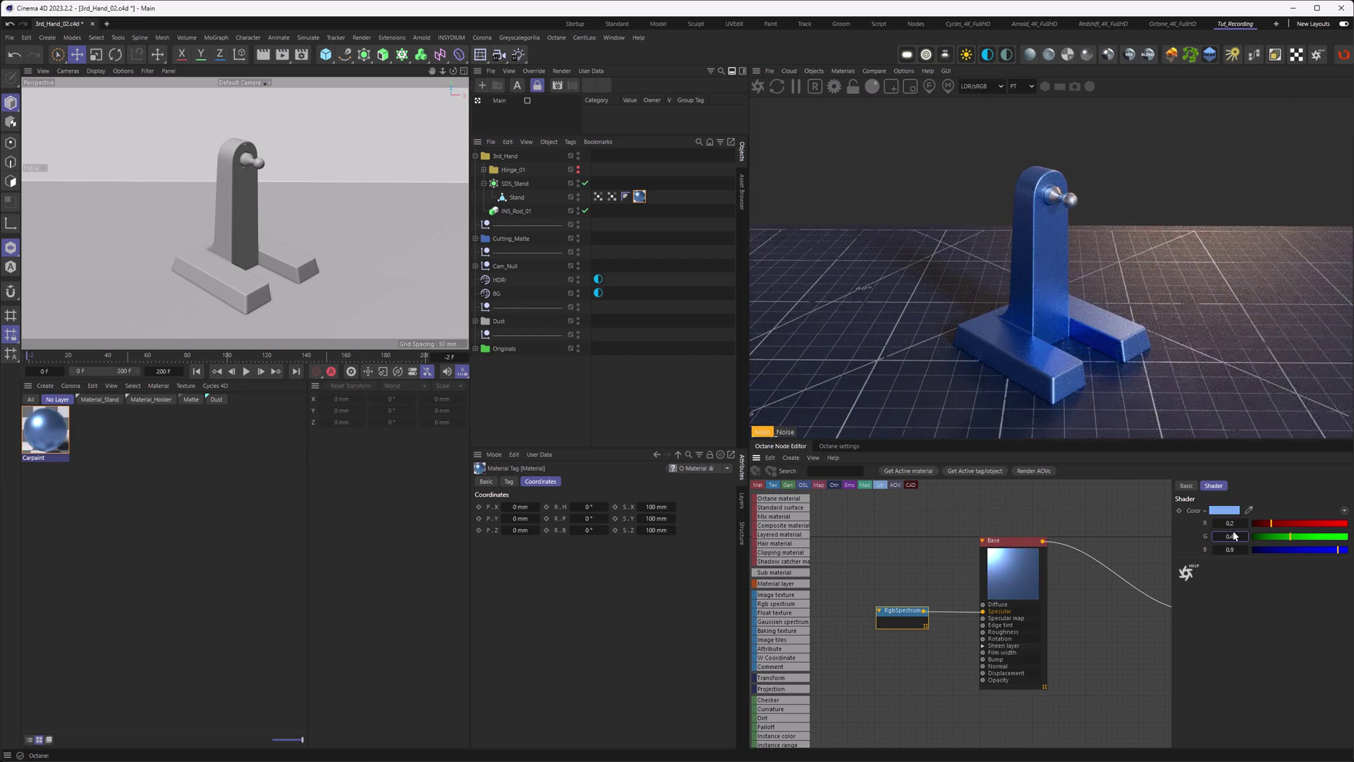
double_click(1231, 552)
text(0.8)
key(Return)
- Add a Specular layer to the Carpaint material's Layer1 slot and place its node below the Base node
middle_drag(1078, 577, 1014, 562)
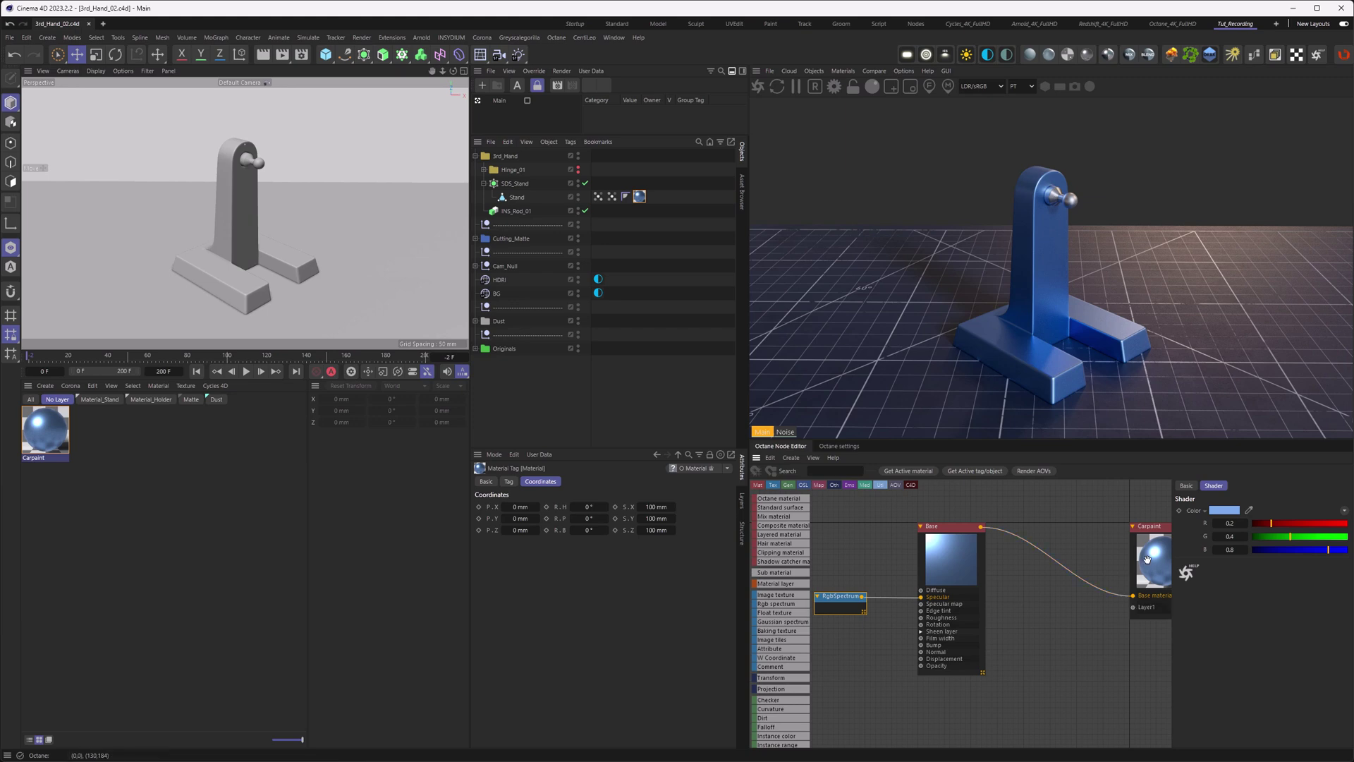
middle_drag(1095, 564, 1071, 547)
click(1129, 516)
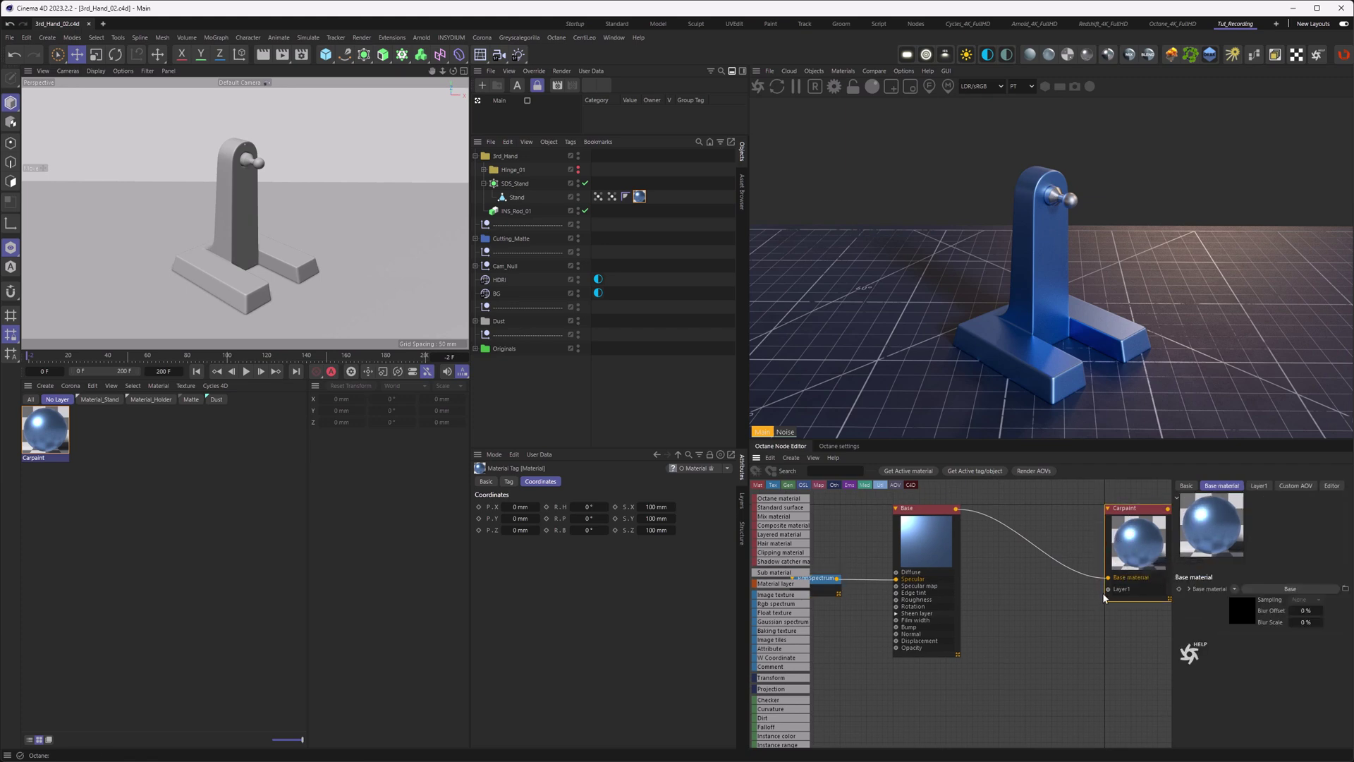
click(1259, 486)
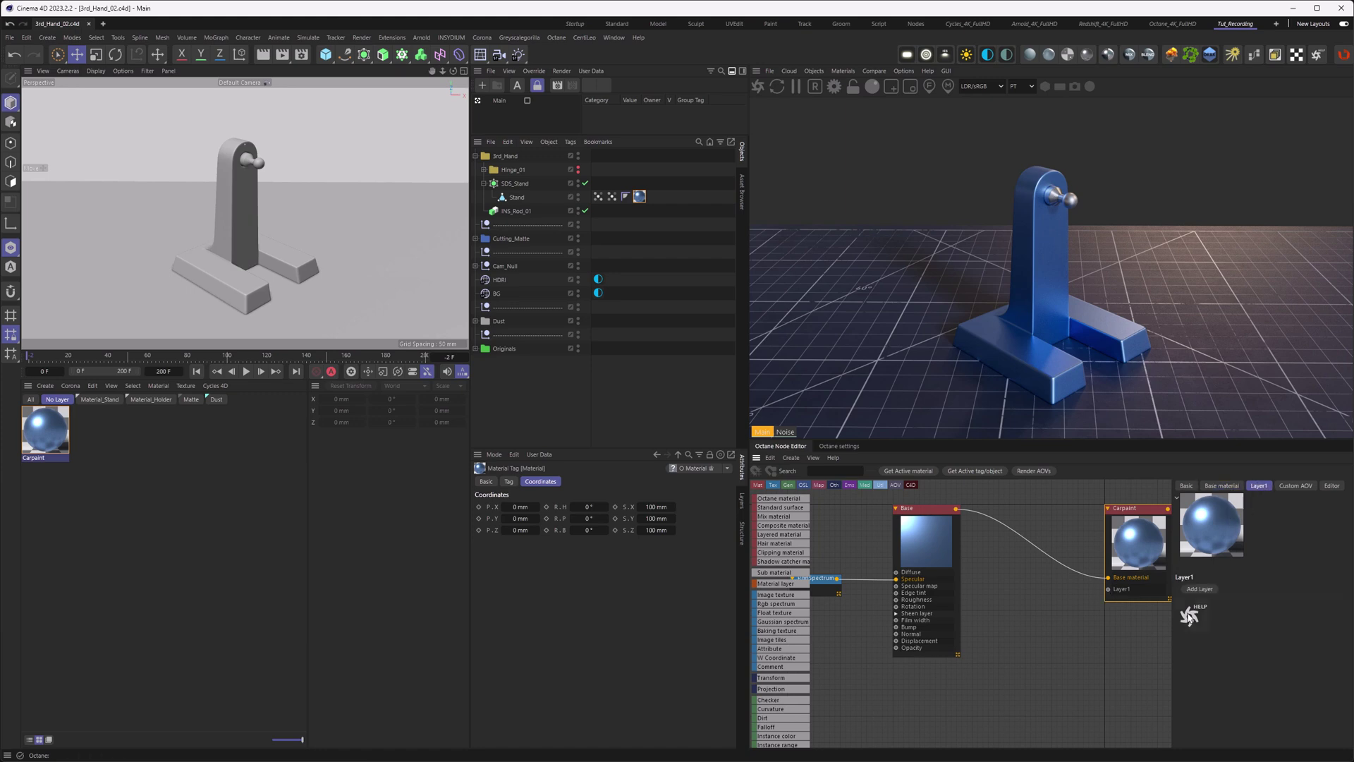
click(1195, 590)
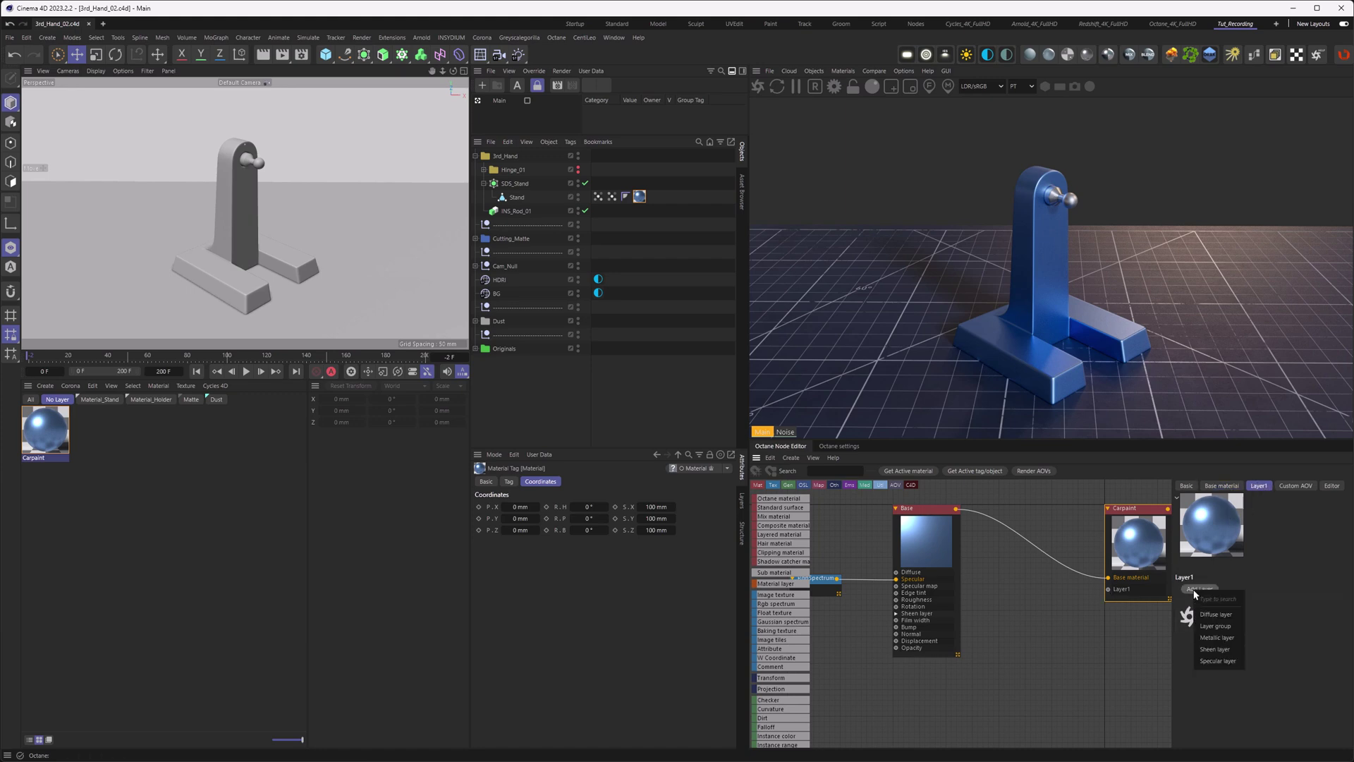
click(1228, 660)
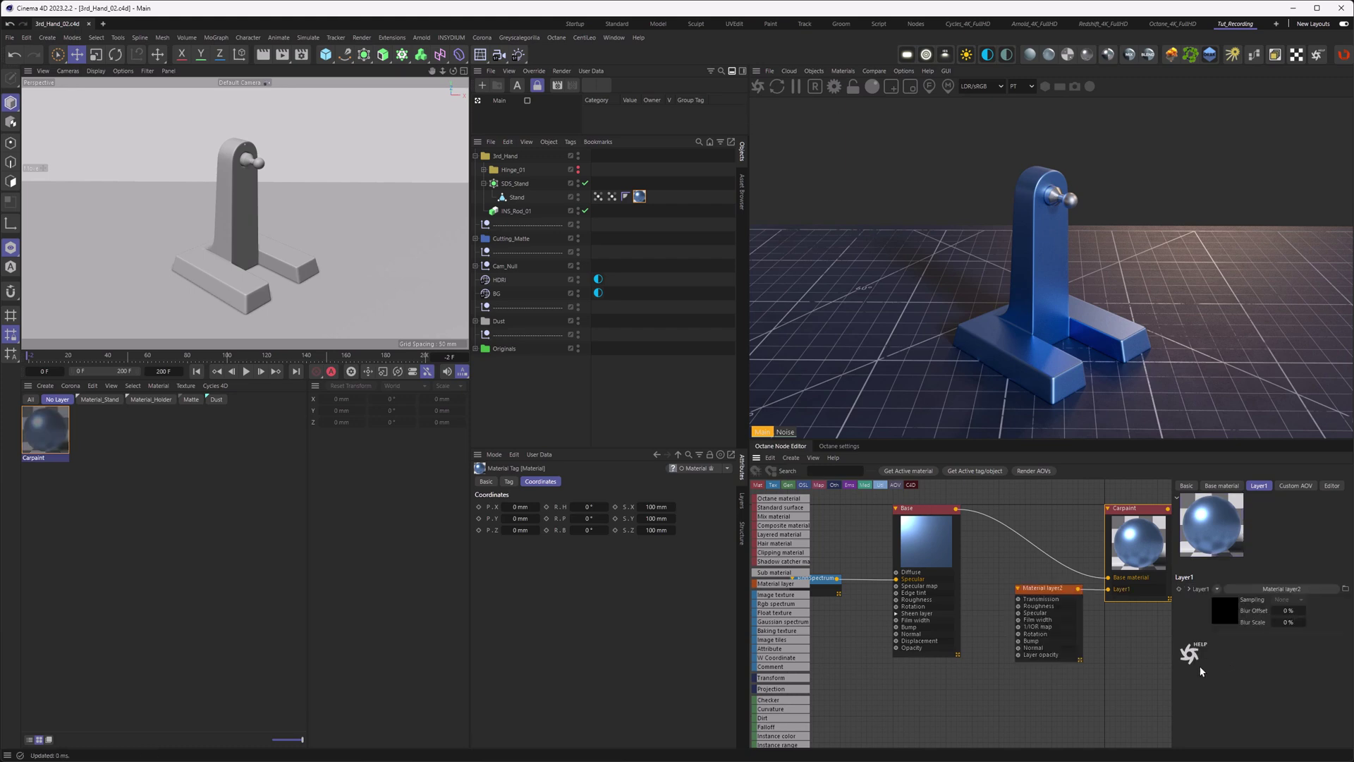
drag(1055, 596, 933, 719)
- Test IOR values of 1.3 and 2 on the specular layer in a close-up of the stand's feet, finishing at 1.5
click(1287, 485)
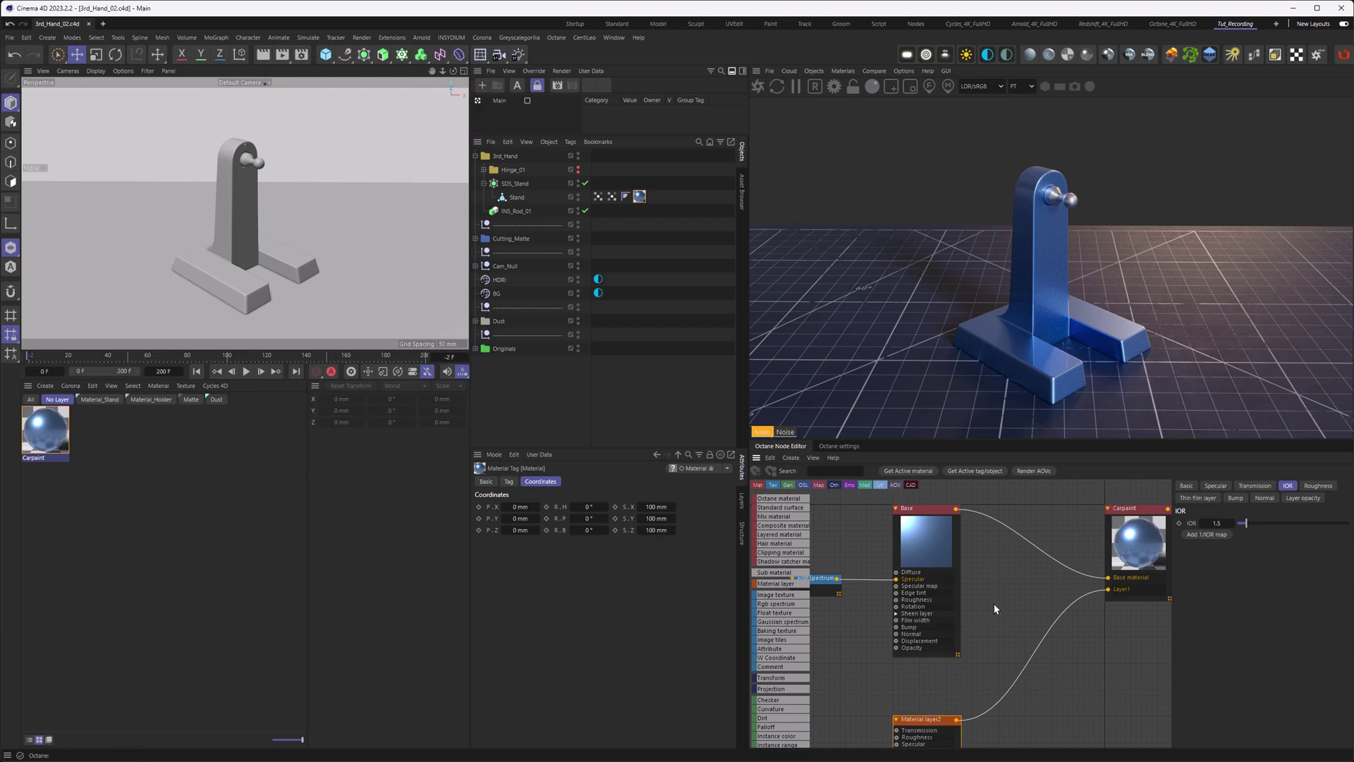
scroll(305, 264, up, 5)
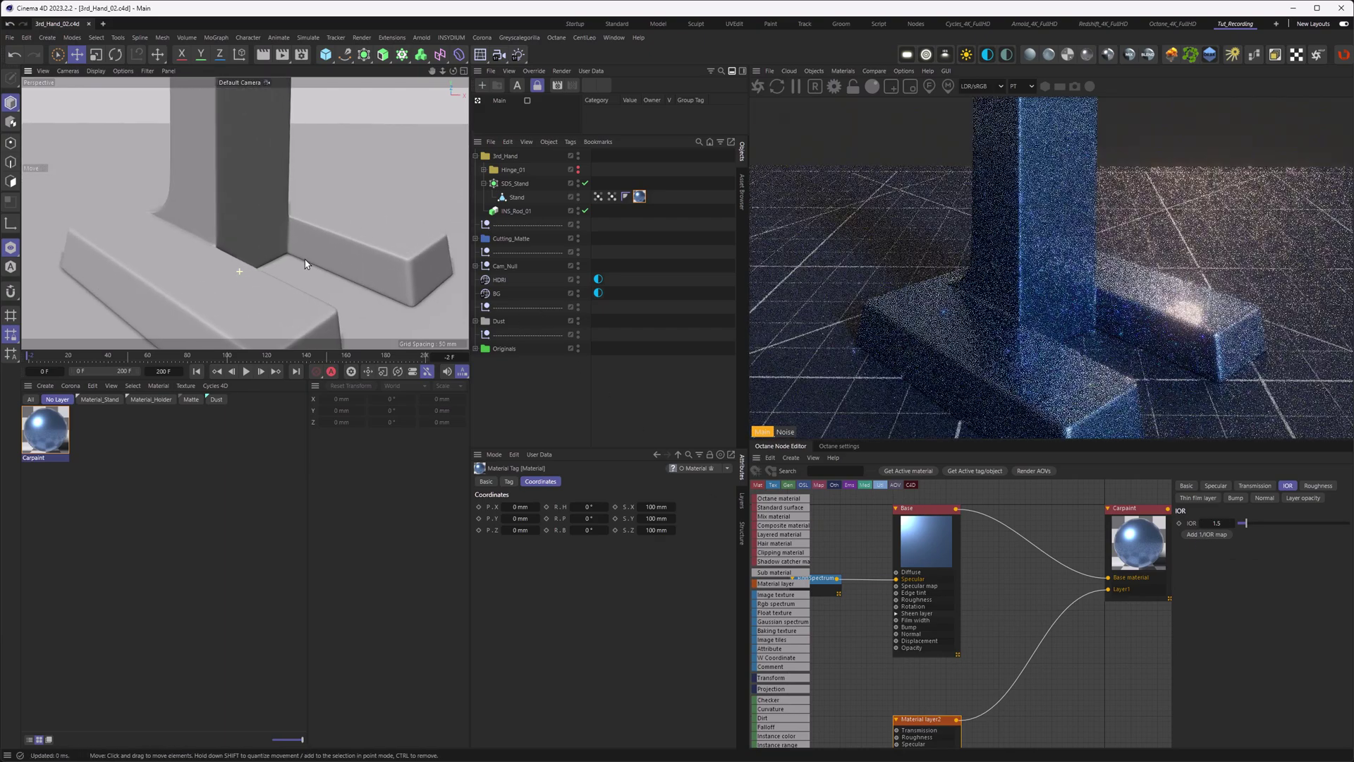
alt+drag(258, 271, 257, 287)
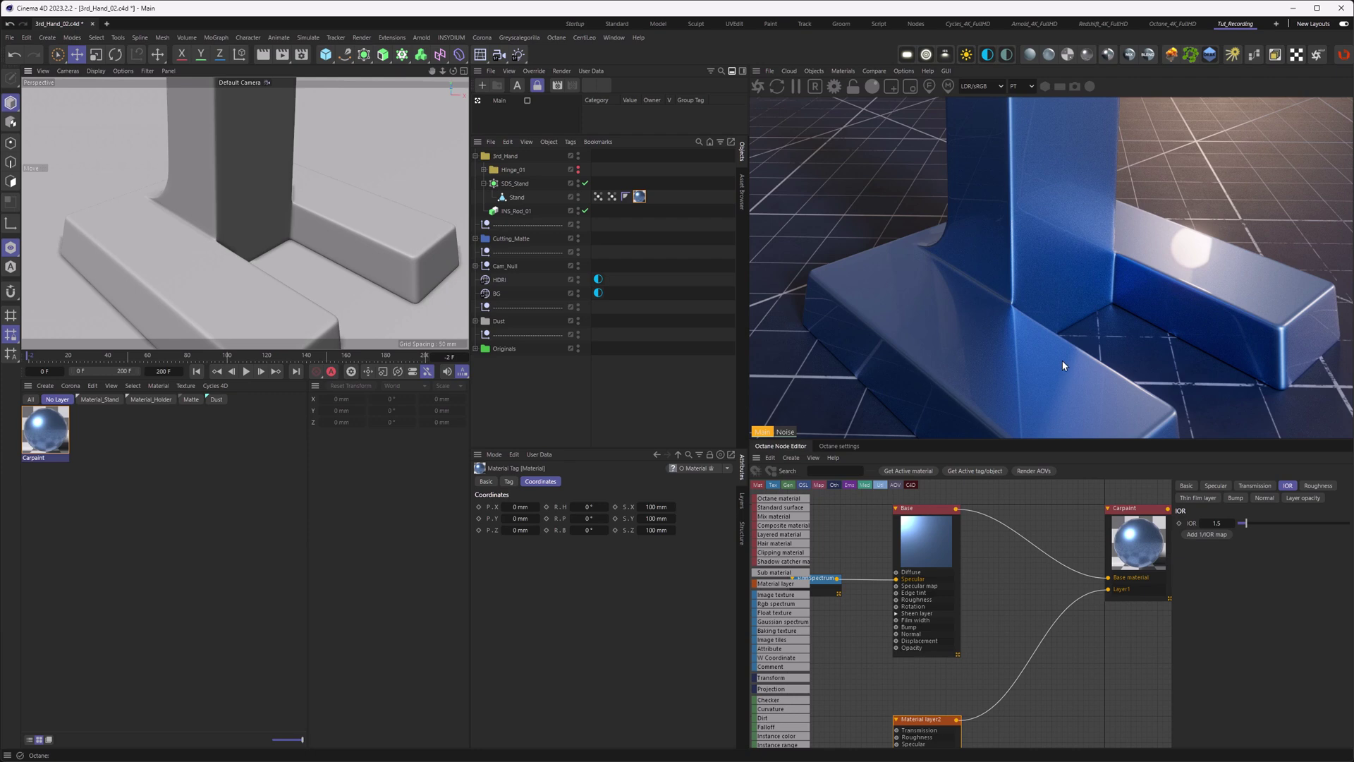
double_click(1217, 524)
text(1.3)
key(Return)
text(2.)
key(Return)
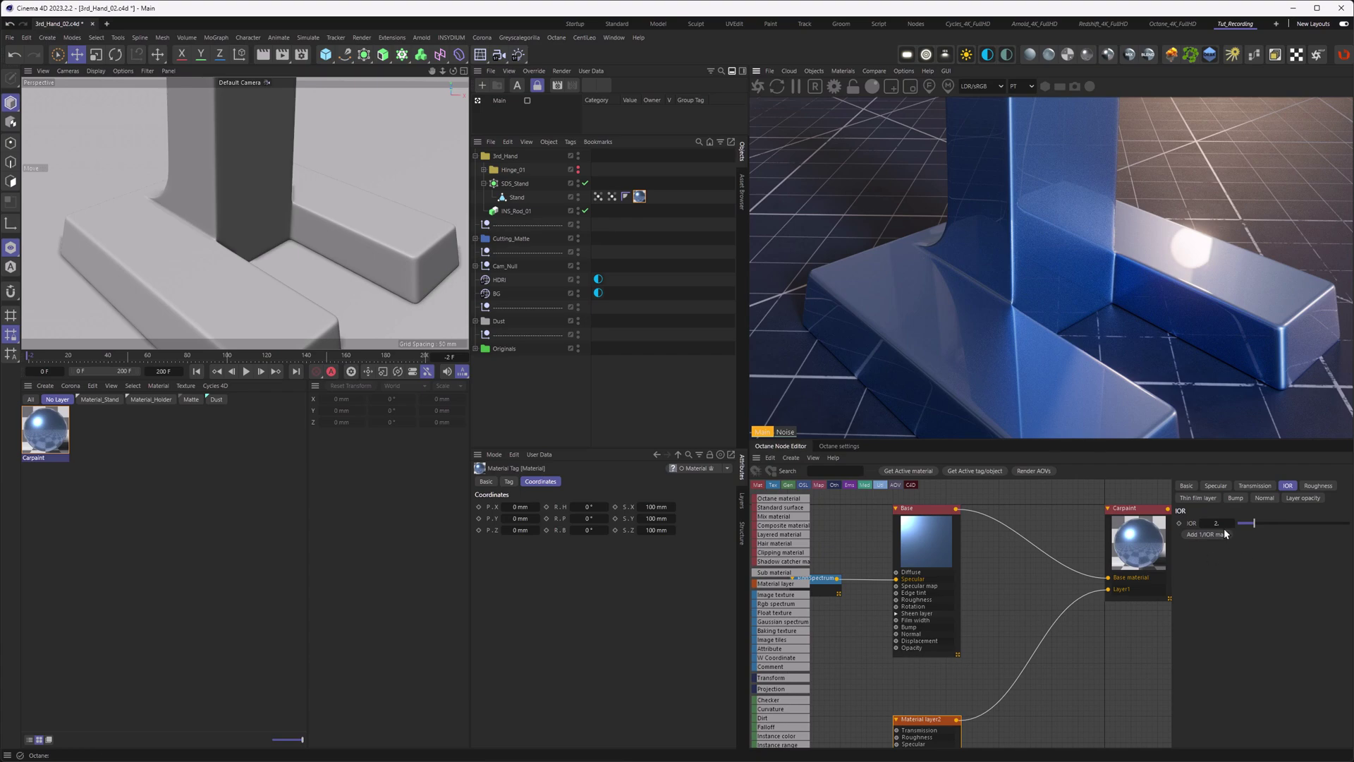
drag(1217, 523, 1230, 523)
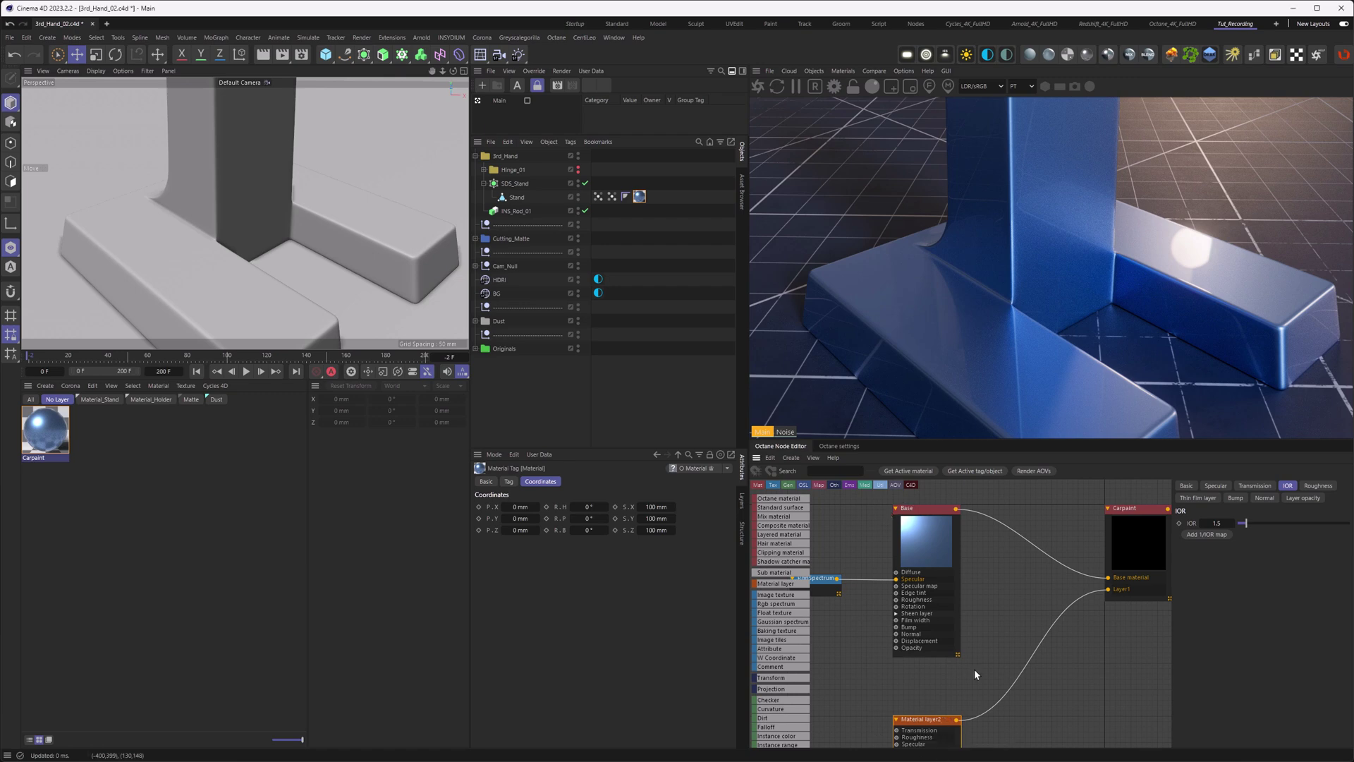
- Rename the specular layer node as Clearcoat
click(1181, 487)
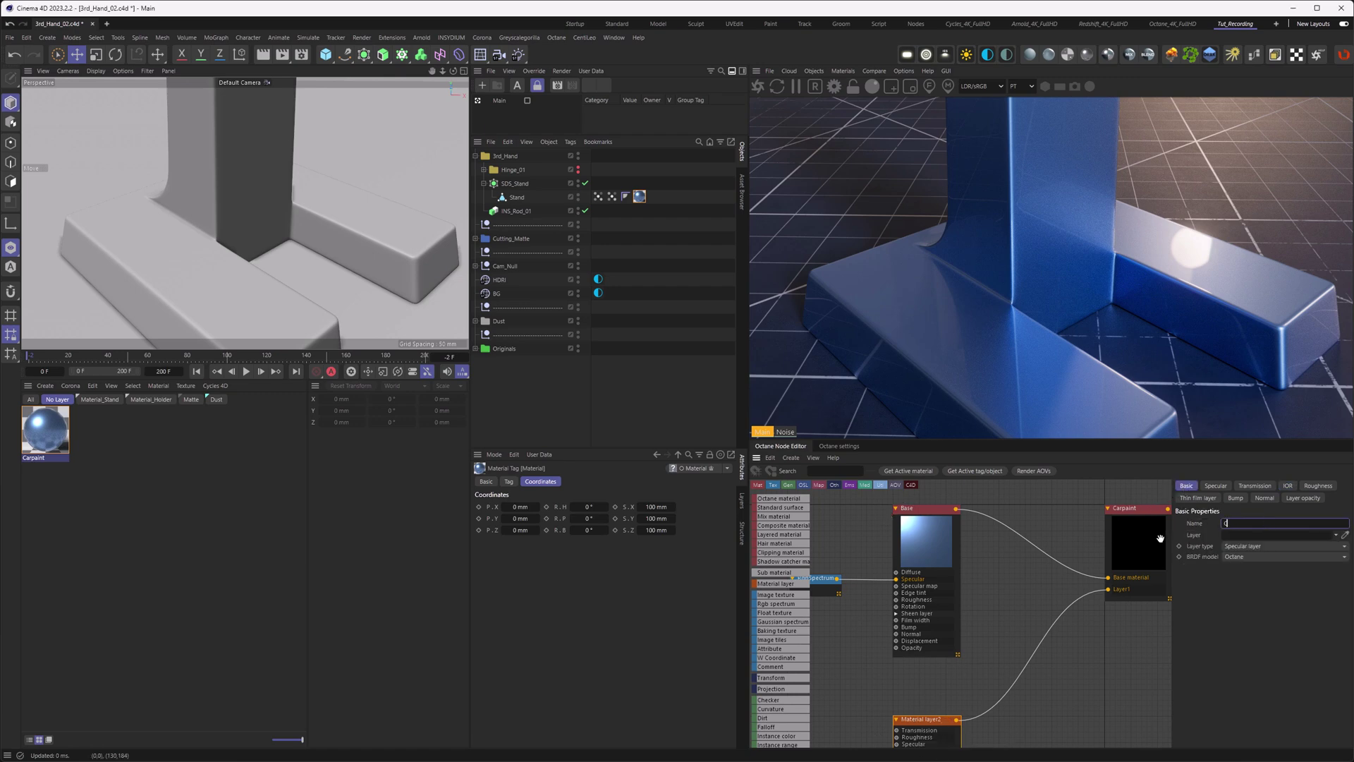
click(1034, 599)
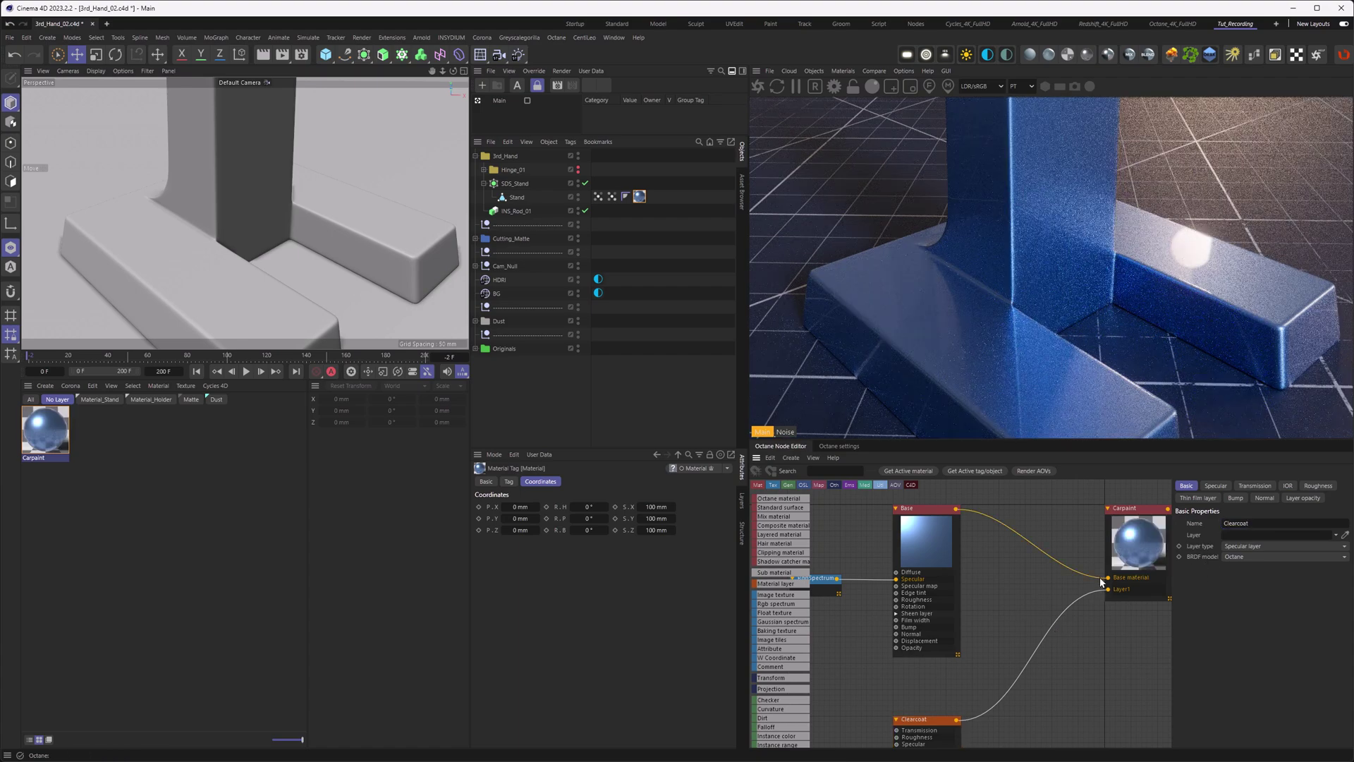
- Set the Carpaint material's number of materials to 3 and move the Clearcoat connection from Layer1 to Layer2
click(1118, 508)
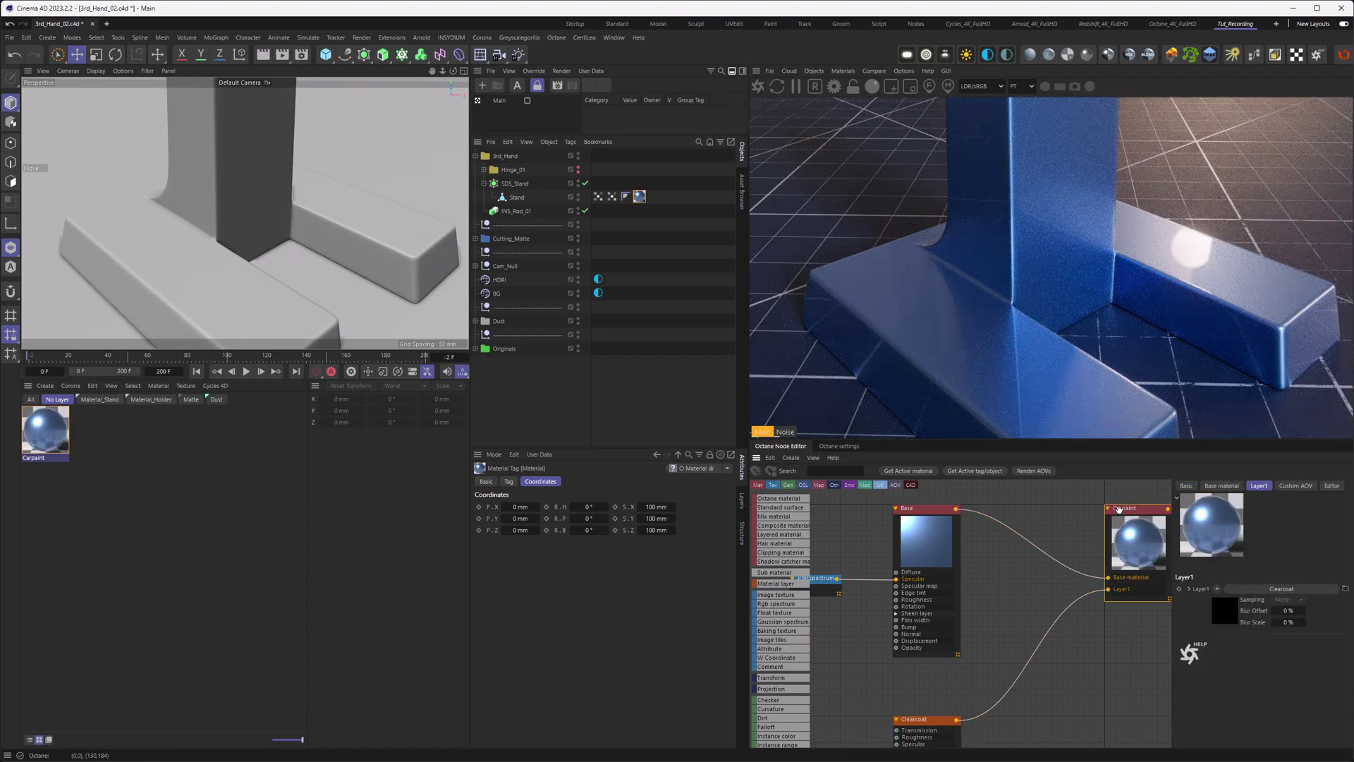
click(1186, 486)
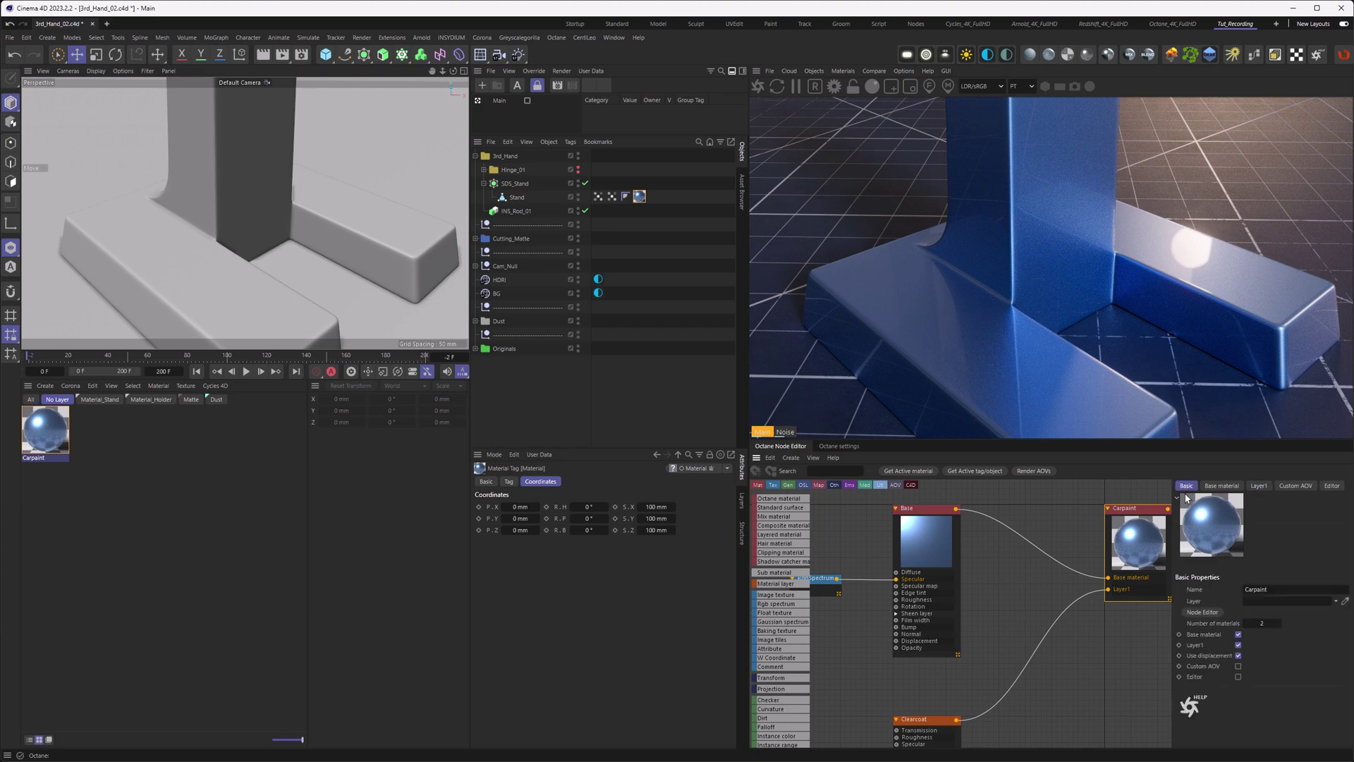
click(1262, 621)
text(3)
key(Return)
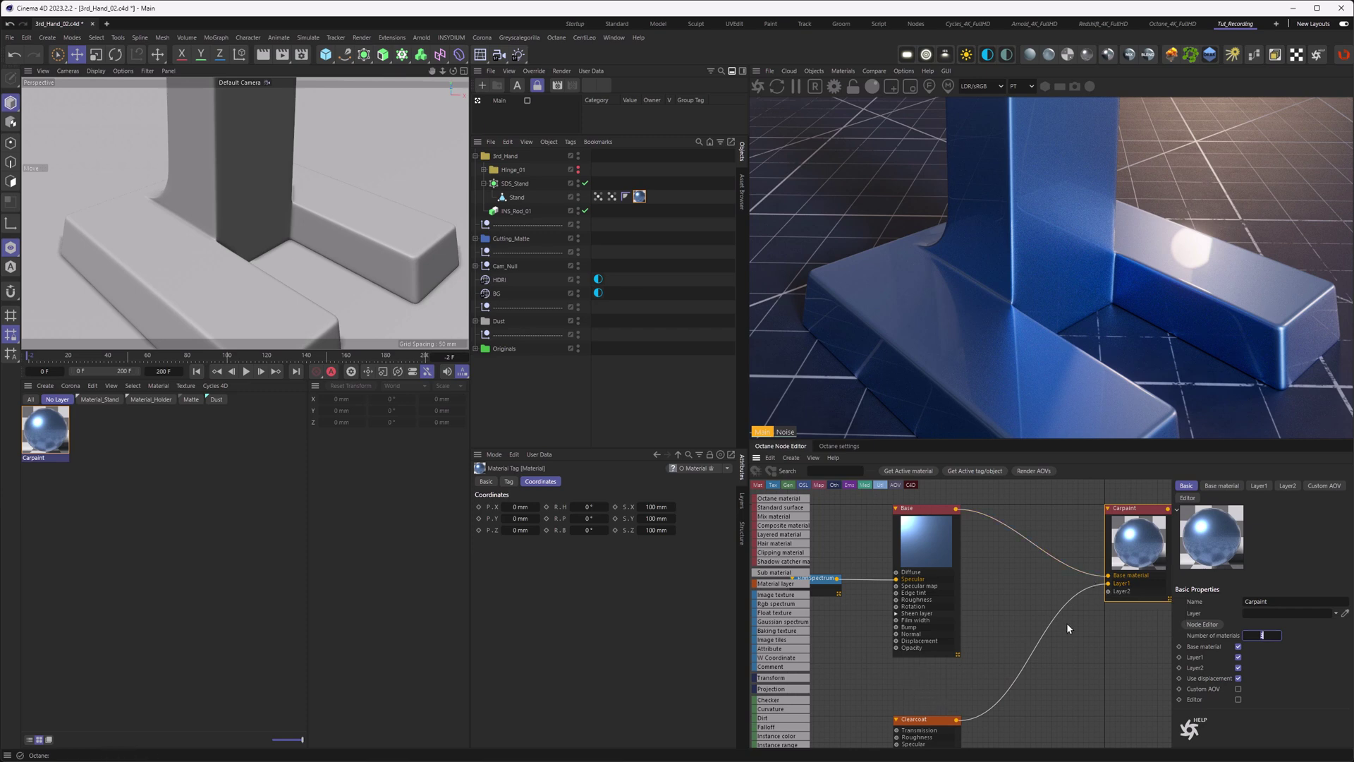
mouse_move(1107, 584)
mouse_down()
mouse_move(1075, 573)
mouse_move(1057, 619)
mouse_move(1108, 593)
mouse_up()
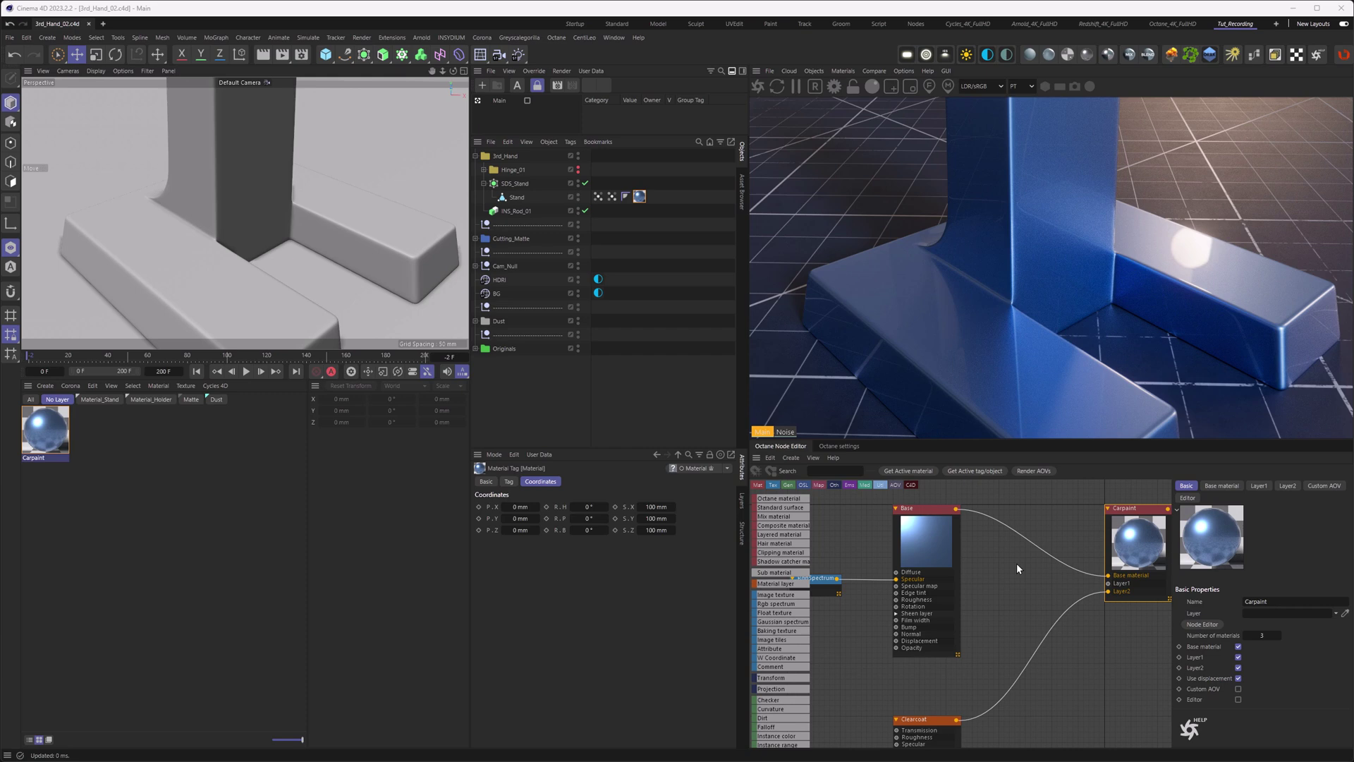
- Add a Metallic layer to the Carpaint material's Layer1 slot and place its node between the Base and Clearcoat nodes
click(1259, 485)
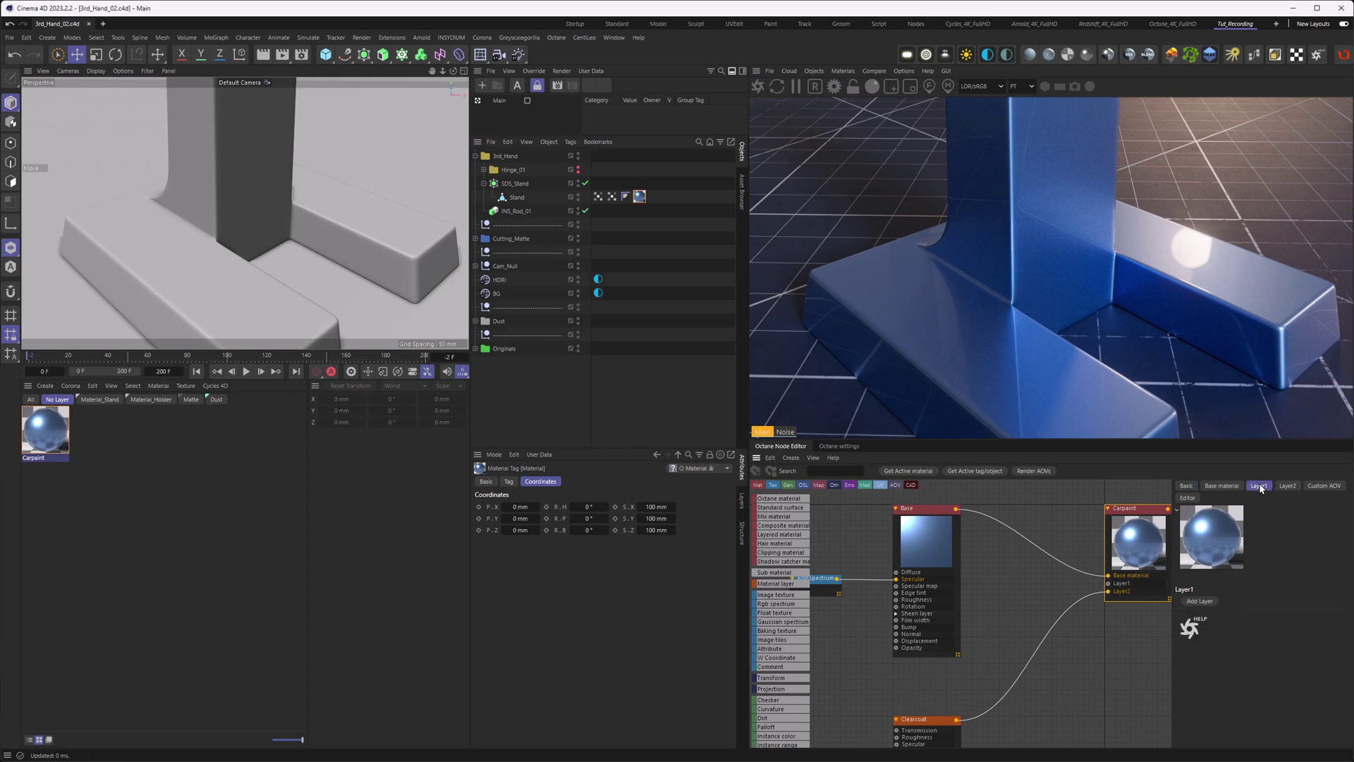
click(1194, 601)
click(1205, 649)
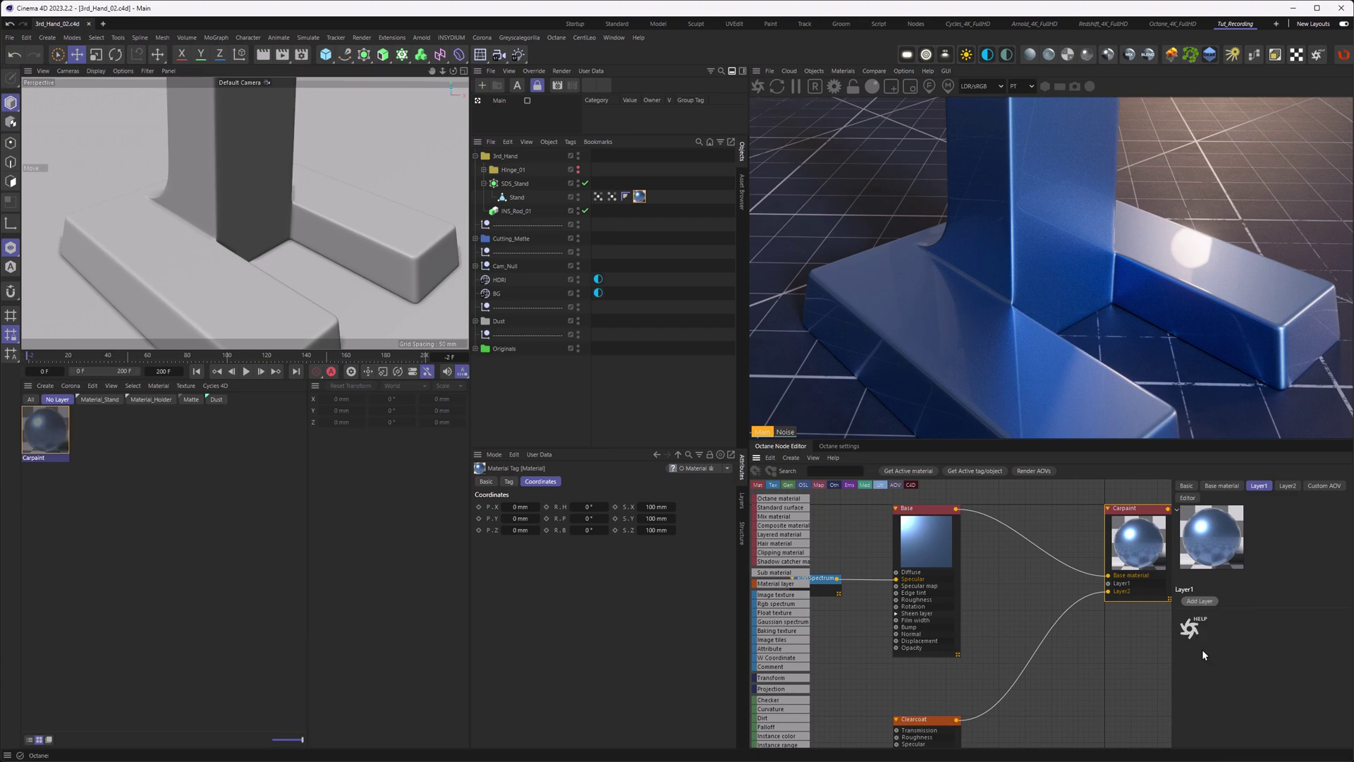
drag(1039, 585, 918, 693)
middle_drag(972, 690, 986, 563)
drag(942, 653, 946, 760)
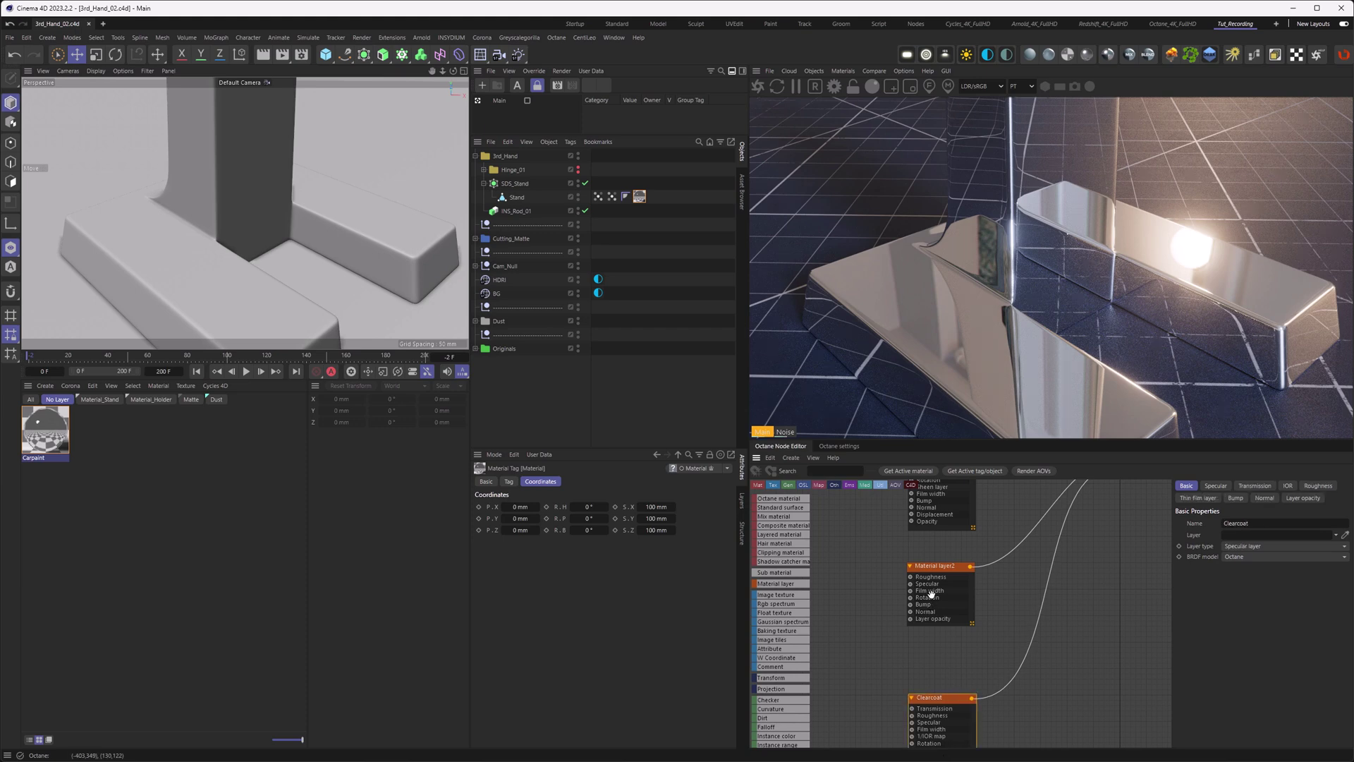
drag(931, 570, 931, 596)
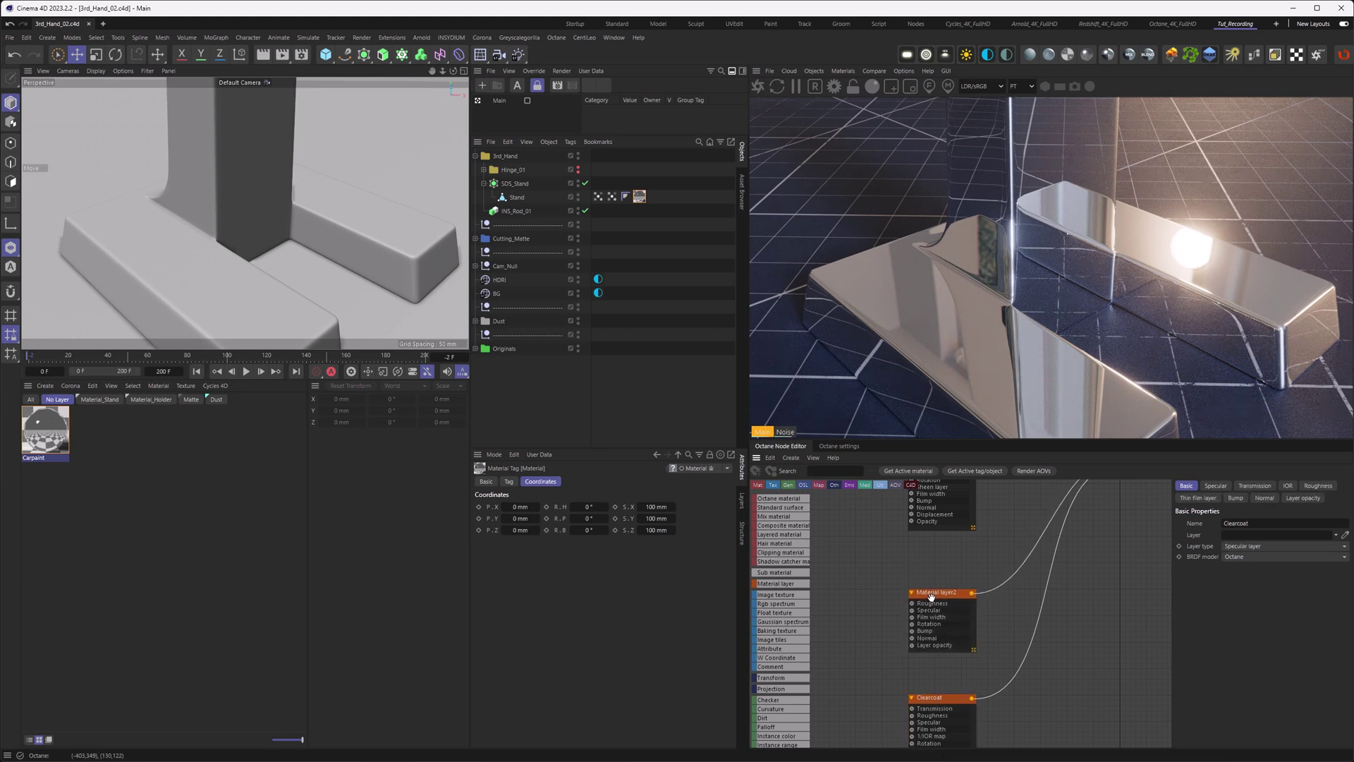
middle_drag(929, 563, 918, 622)
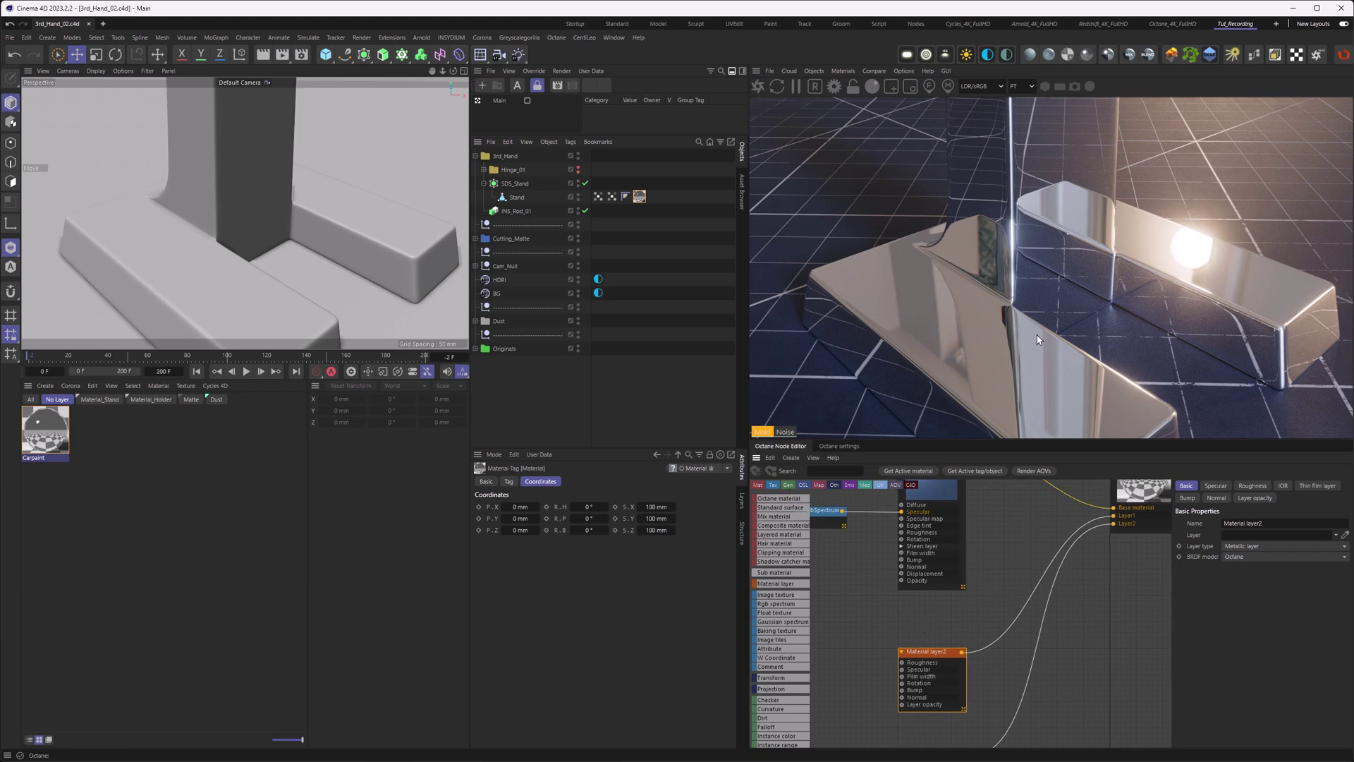
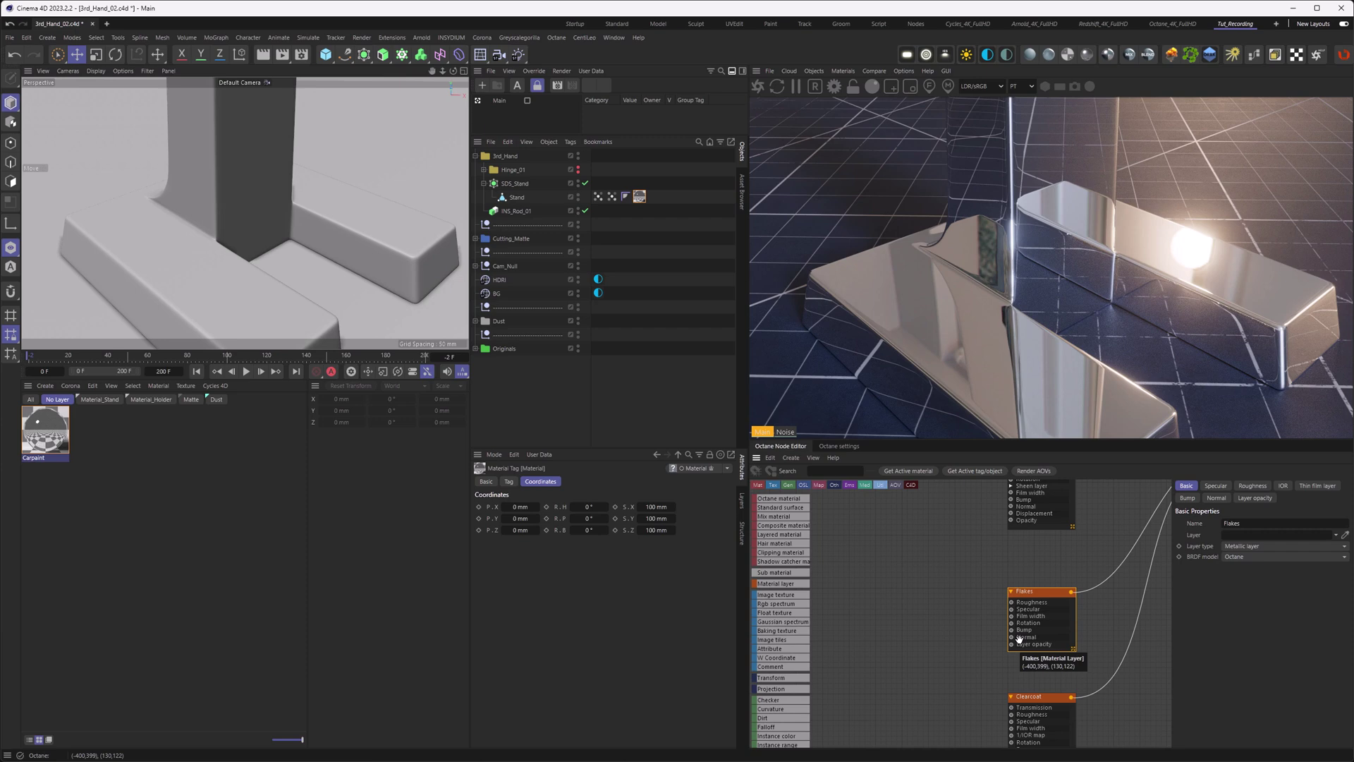
- Add a Flakes texture node and connect it to the Normal input of the Flakes metallic layer
key(Tab)
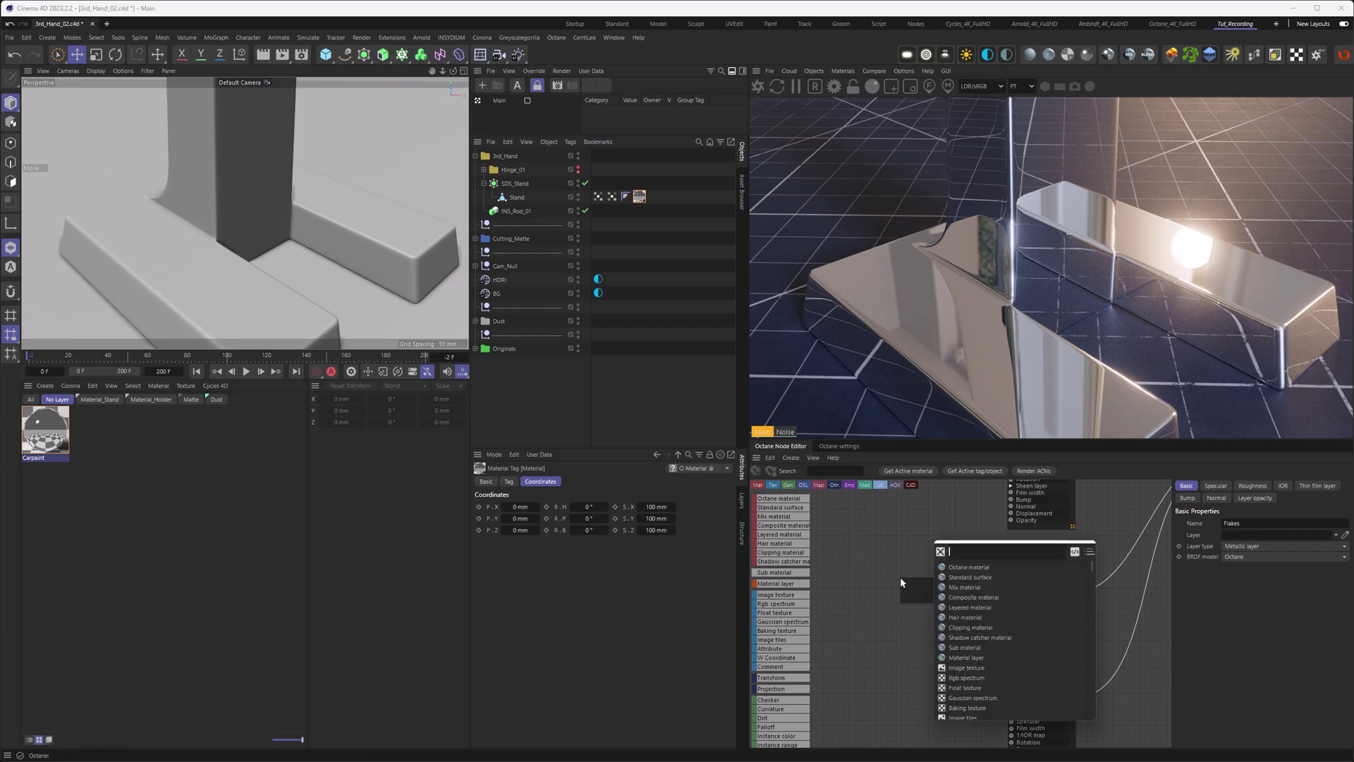
text(FLAK)
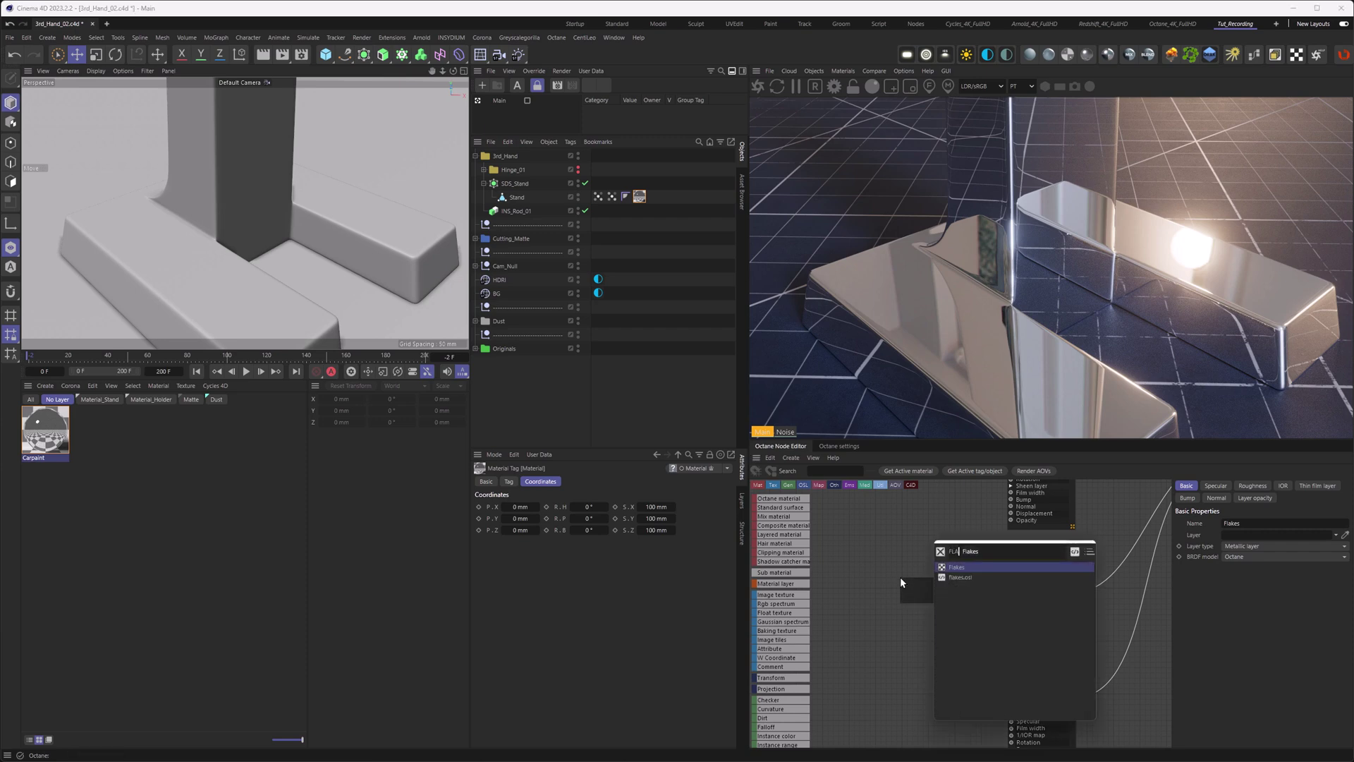
click(942, 568)
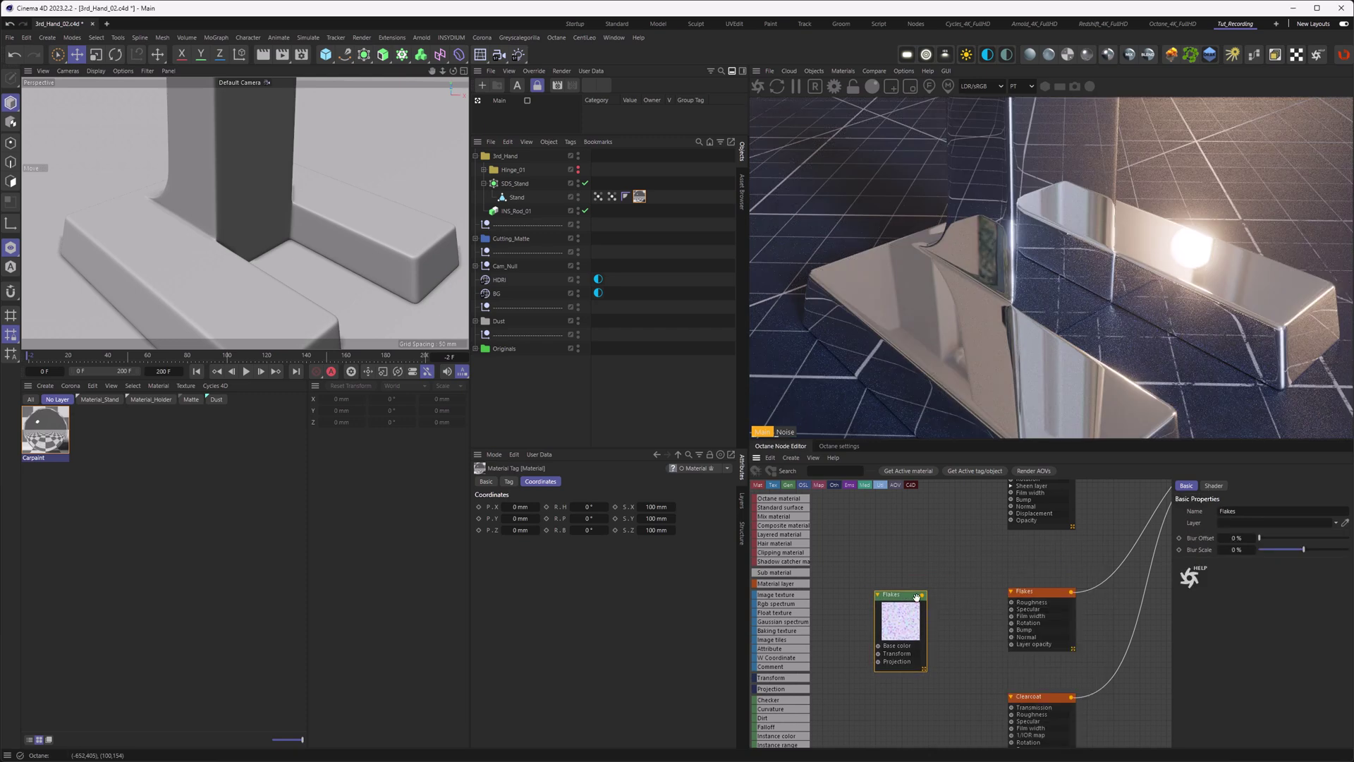
drag(919, 596, 1011, 636)
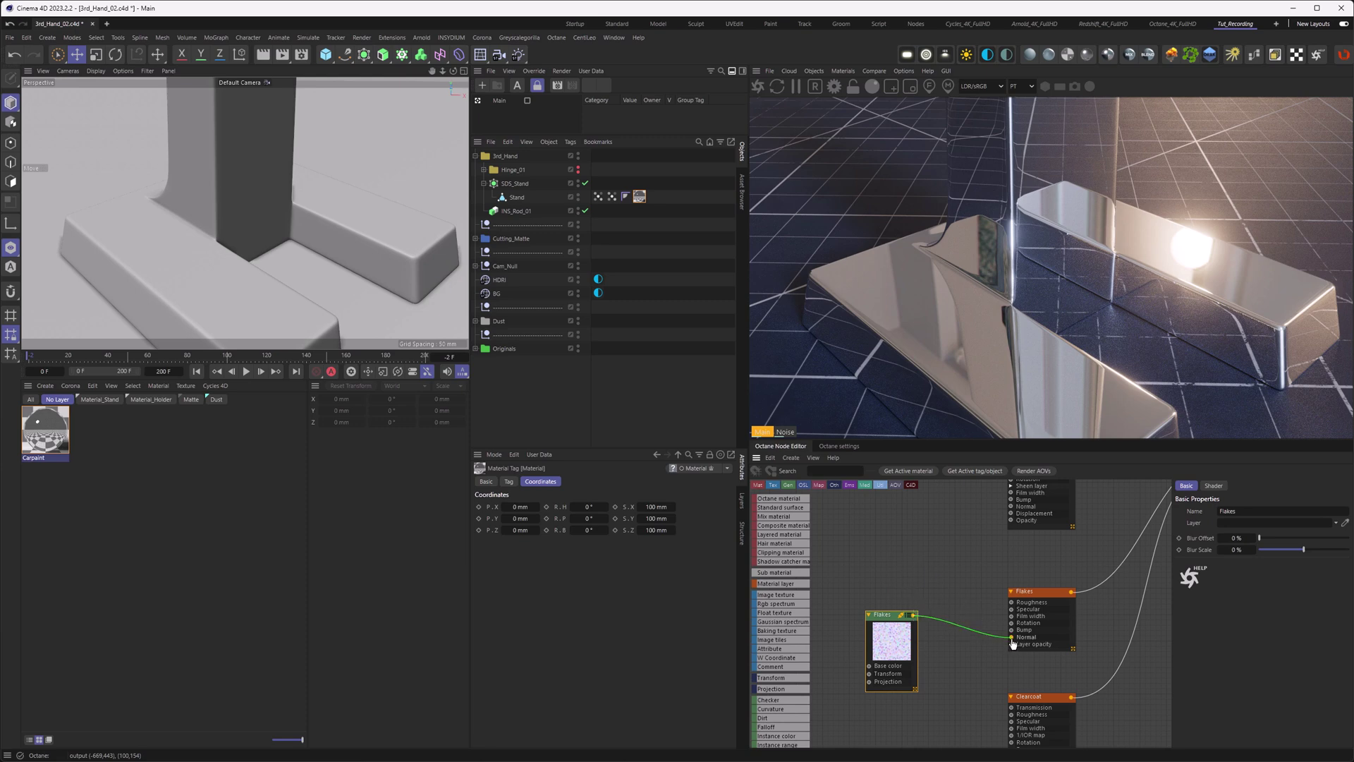
- Solo the Flakes texture node to preview its pattern on the stand, and reposition it beside the metallic layer
right_click(894, 620)
click(916, 643)
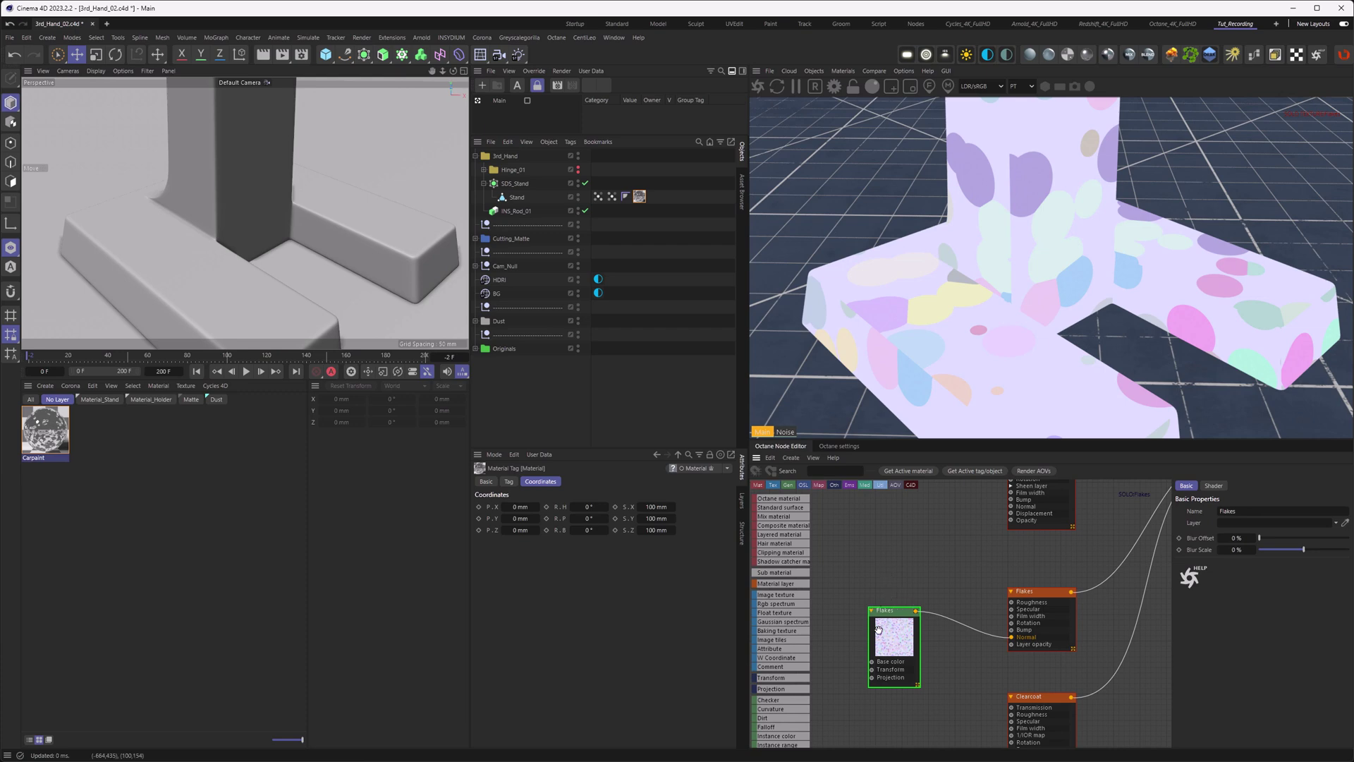
drag(893, 623, 902, 605)
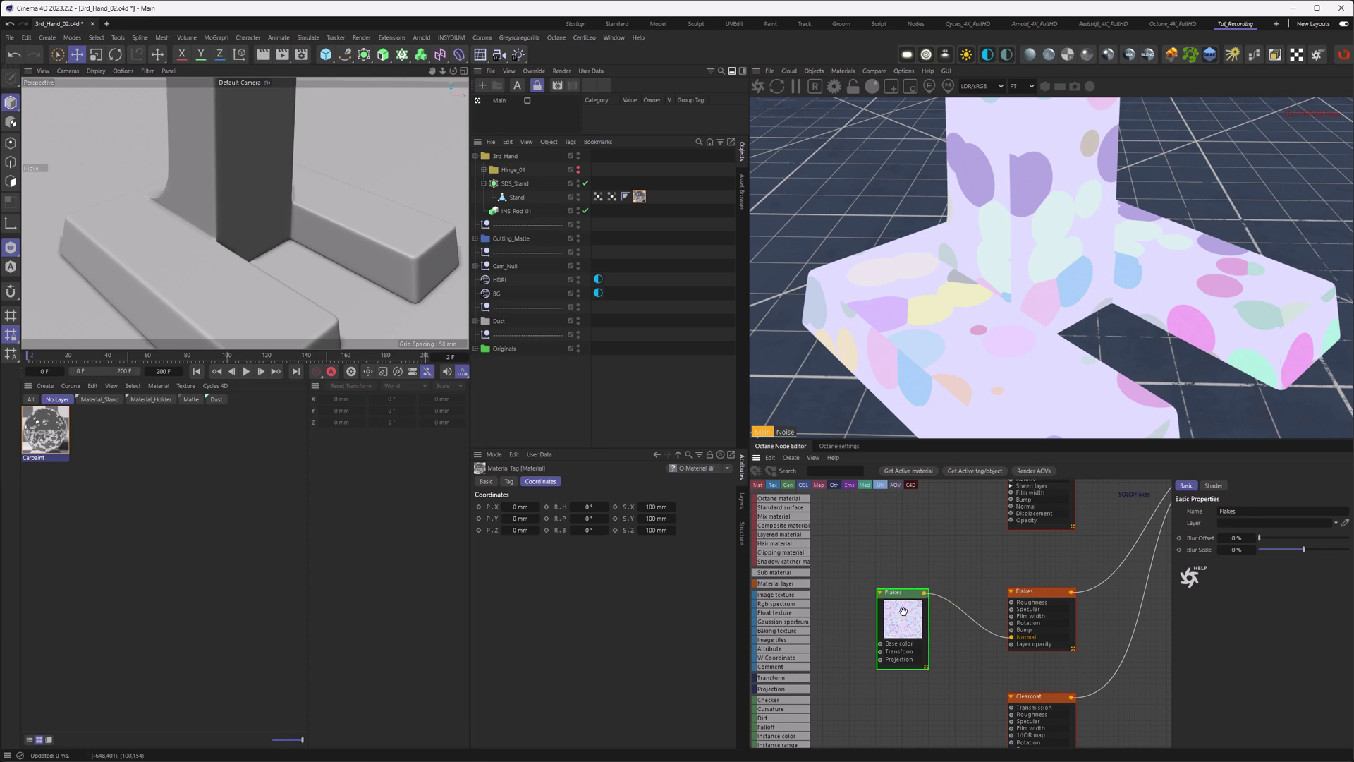
middle_drag(892, 609, 954, 606)
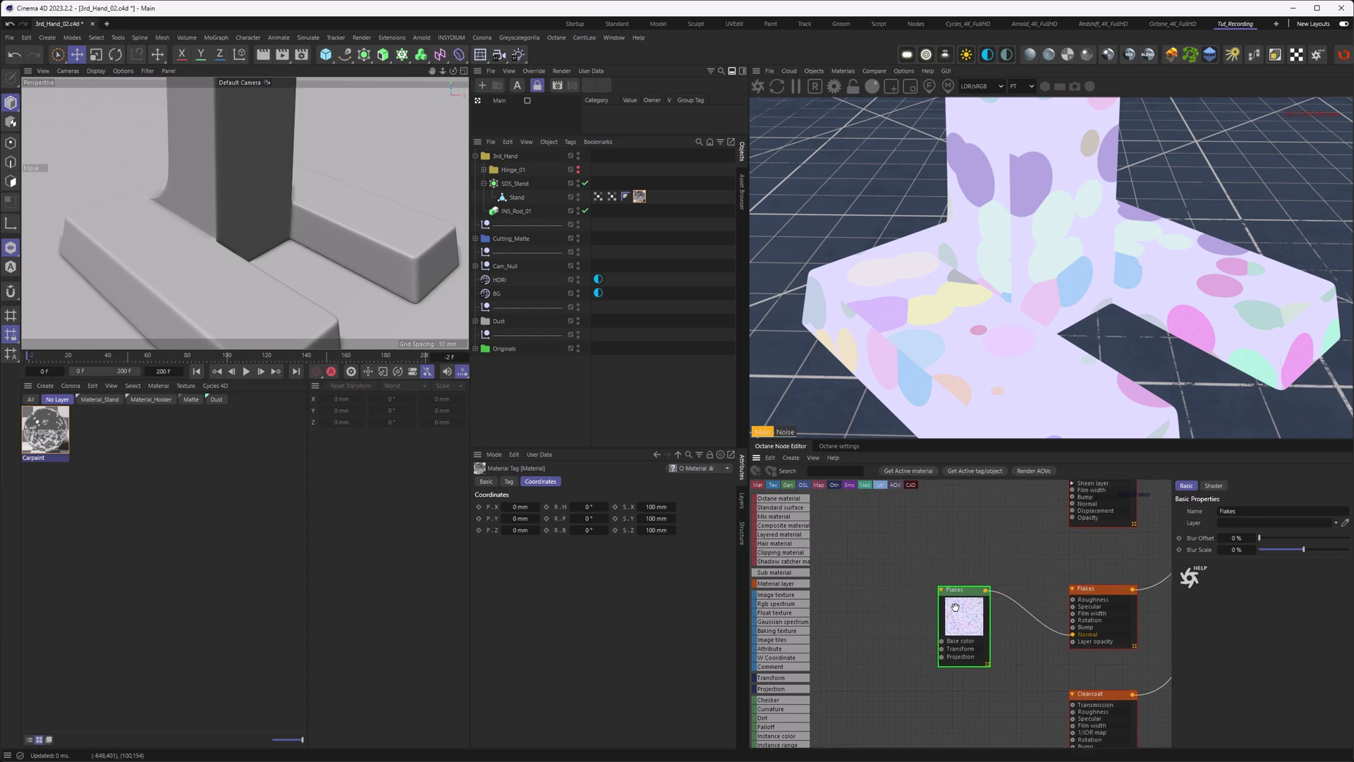
drag(966, 612, 965, 657)
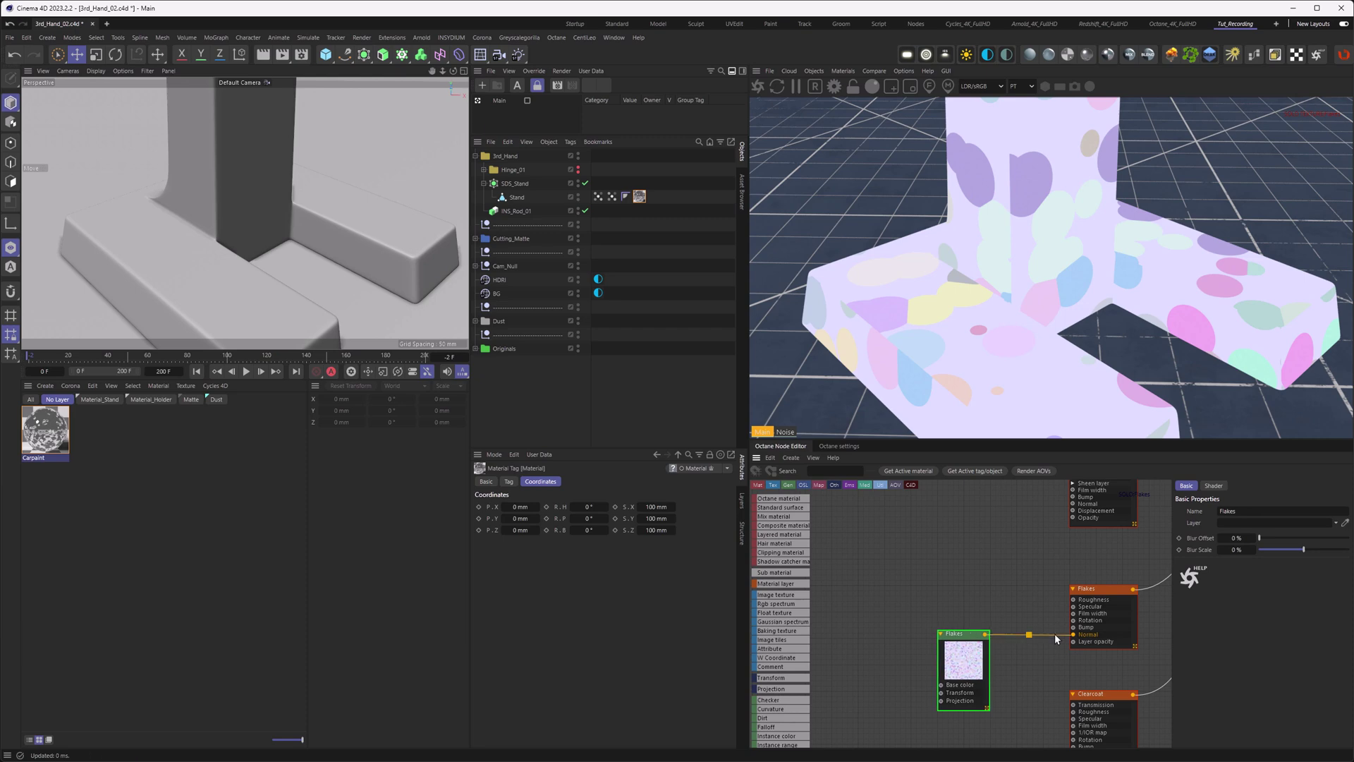
middle_drag(1014, 596, 979, 586)
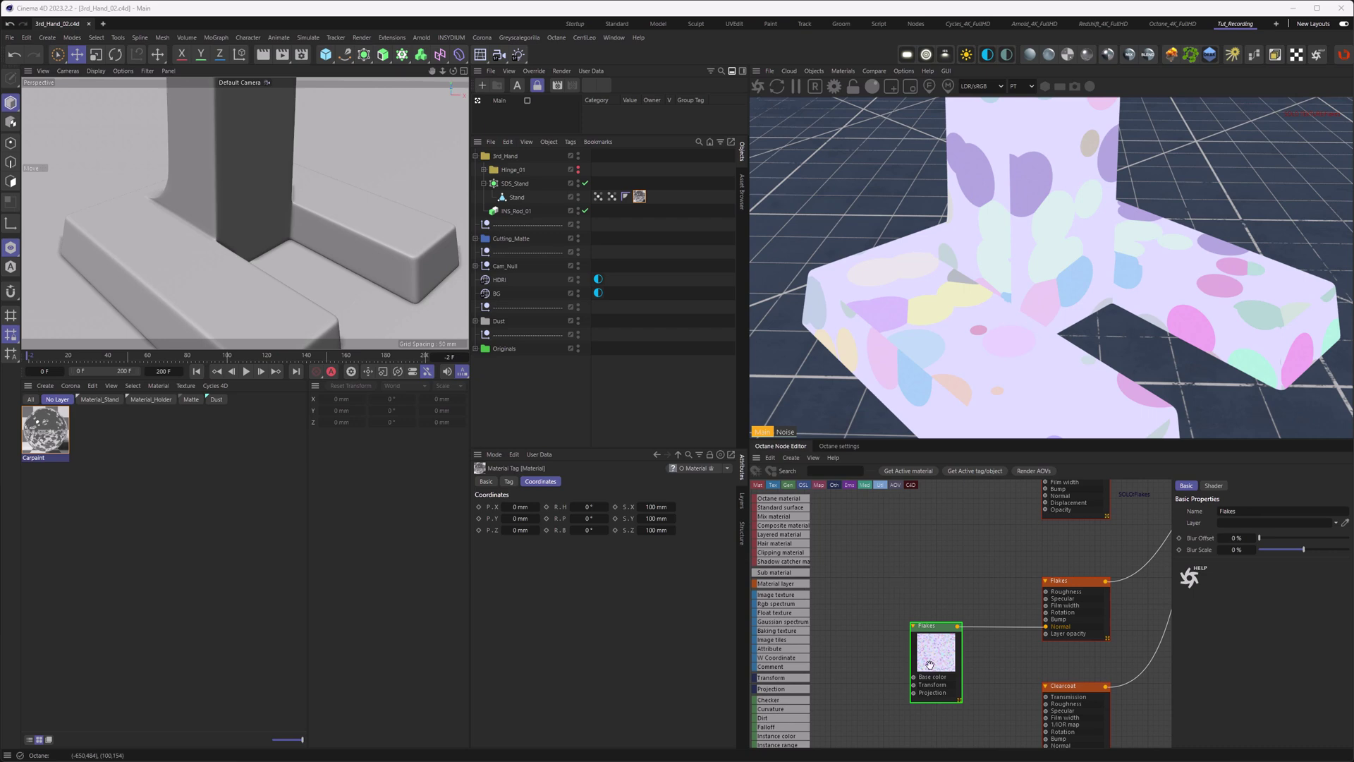
drag(929, 665, 908, 618)
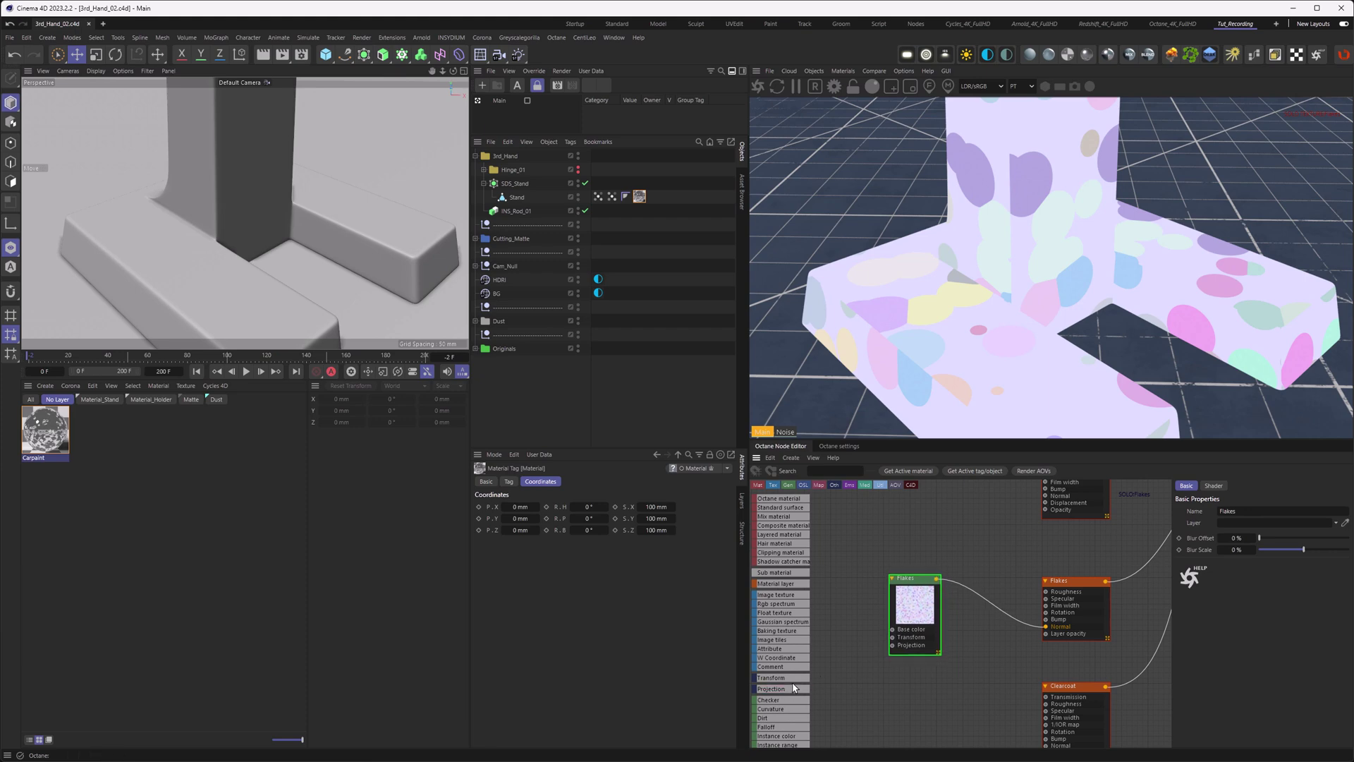
- Add a Texture Projection node to the Flakes texture's Projection input and set its texture projection to Triplanar
drag(793, 687, 892, 647)
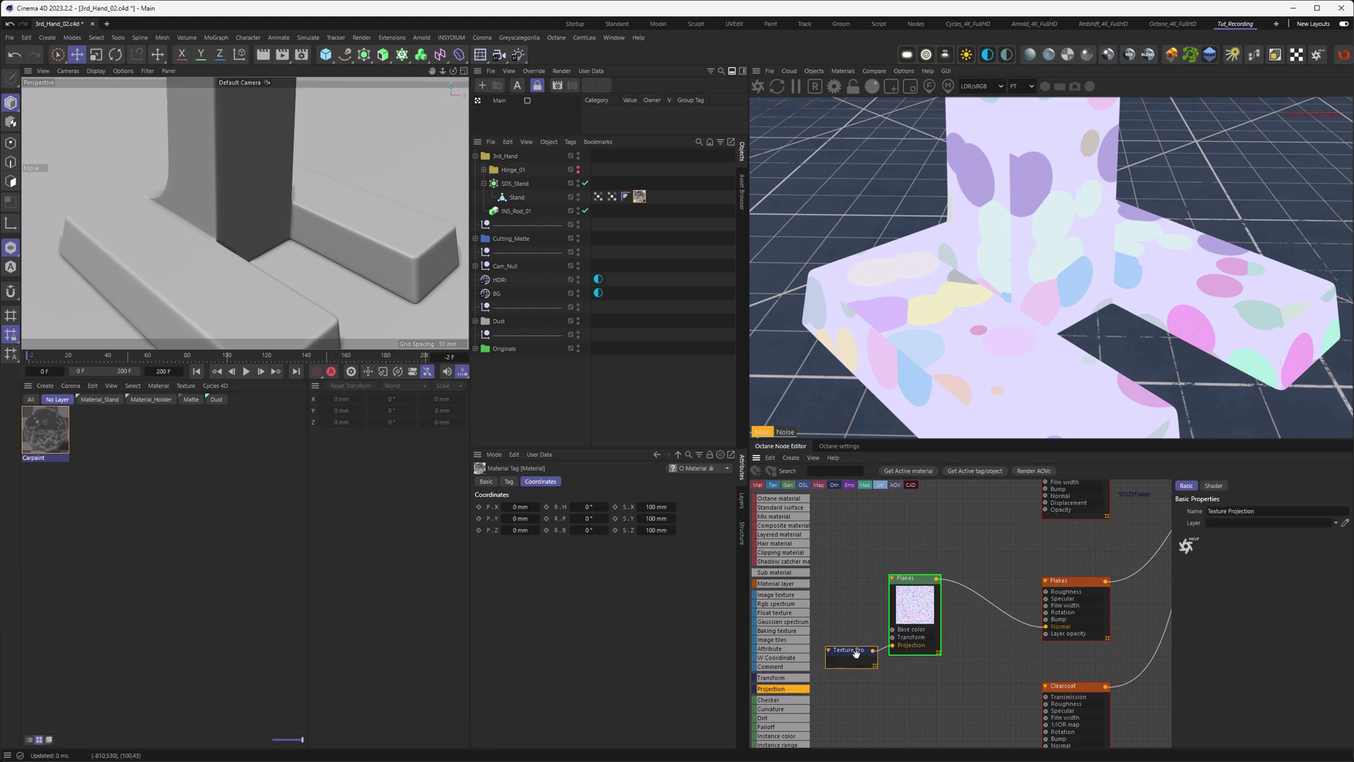
click(1214, 486)
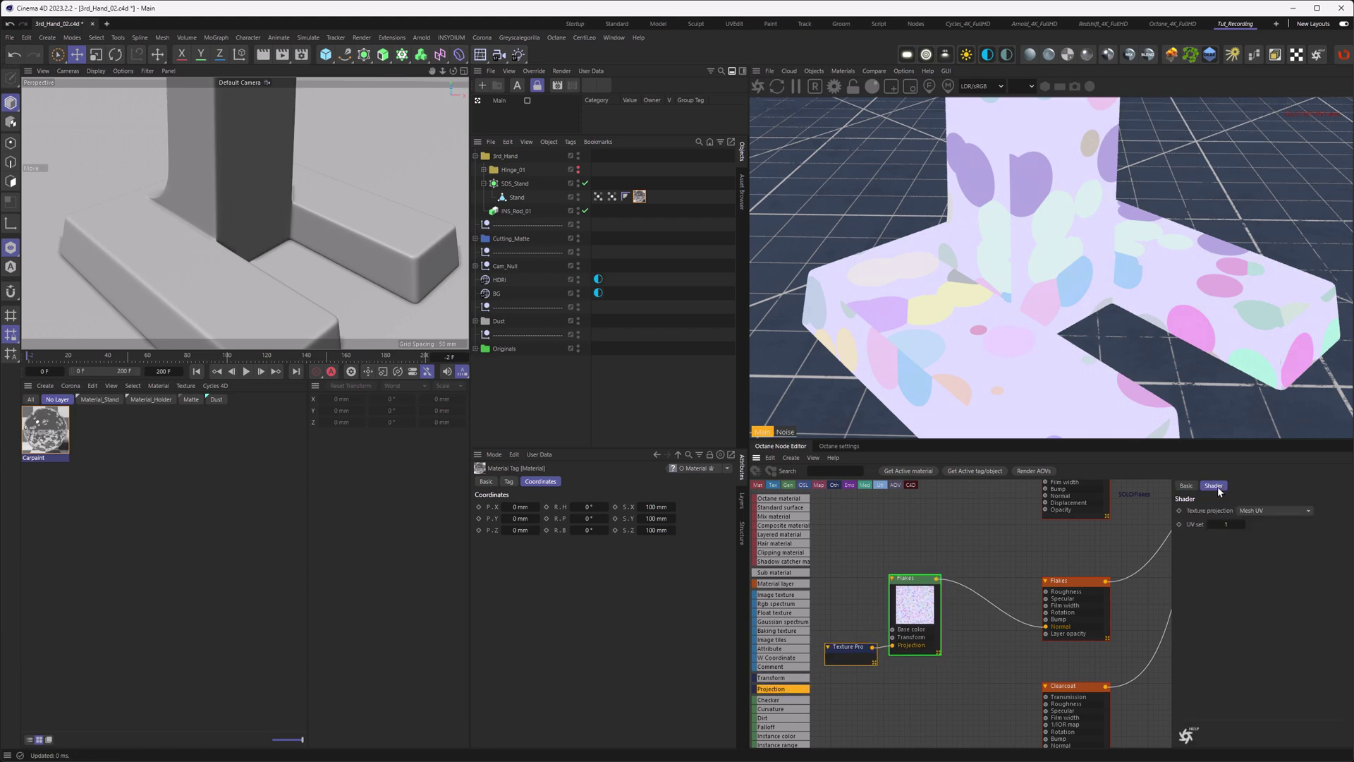
click(1258, 511)
click(1291, 603)
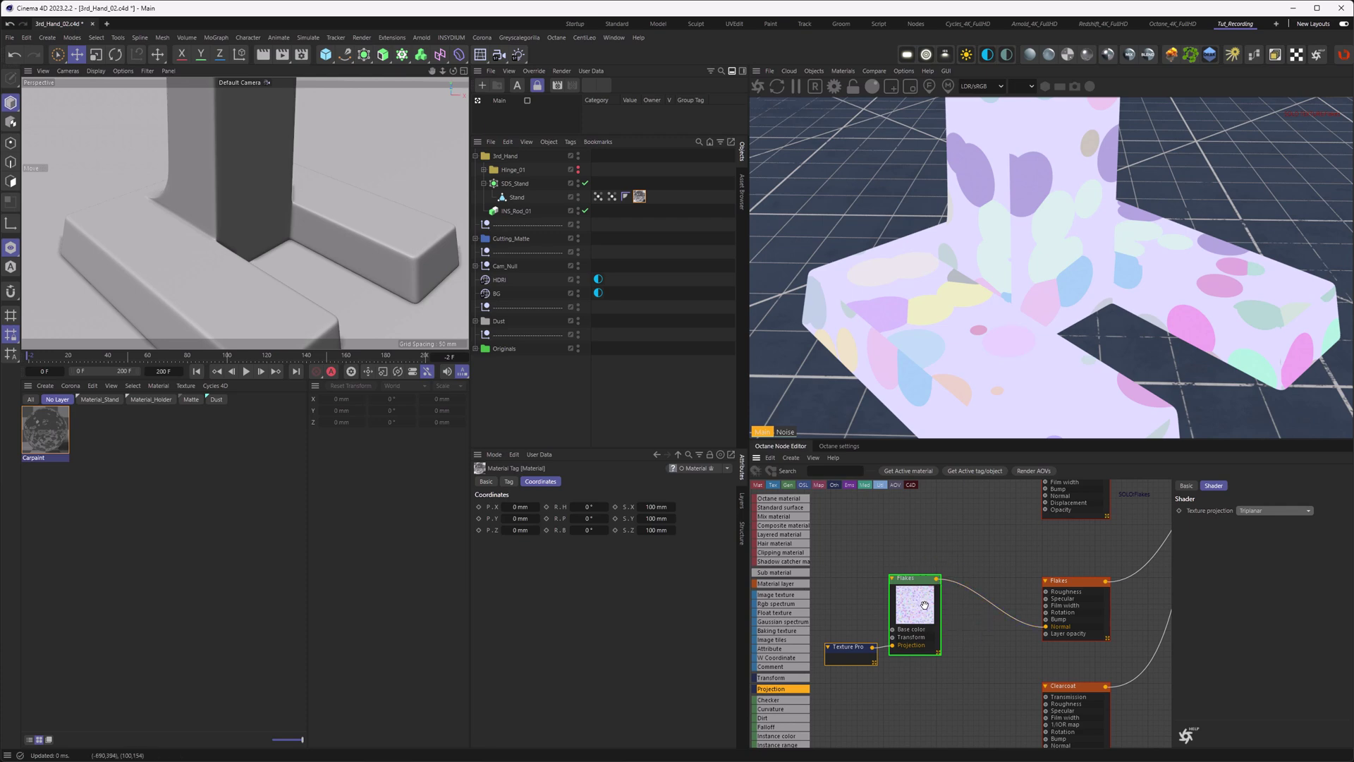
- Add a Triplanar node and insert it between the Flakes texture and the metallic layer's Normal input
click(928, 545)
text(c)
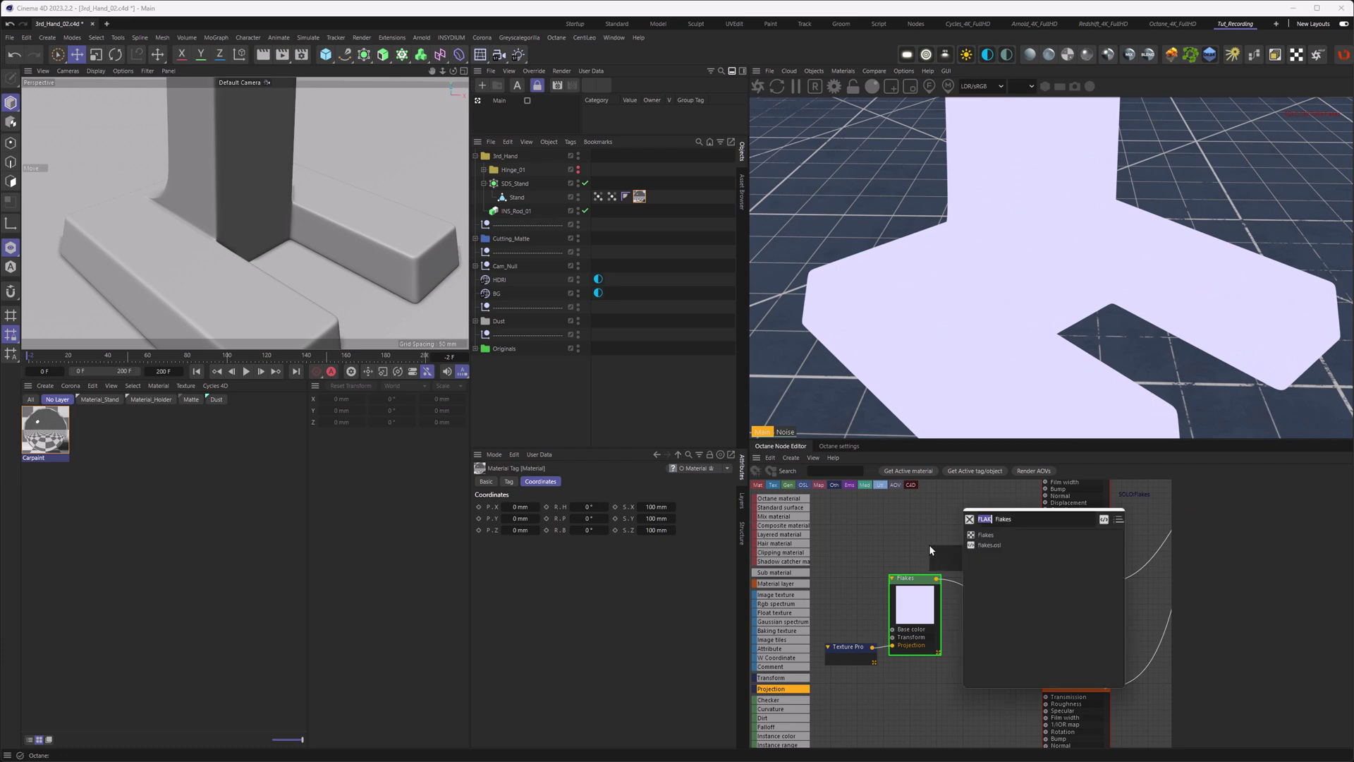
text(TRI)
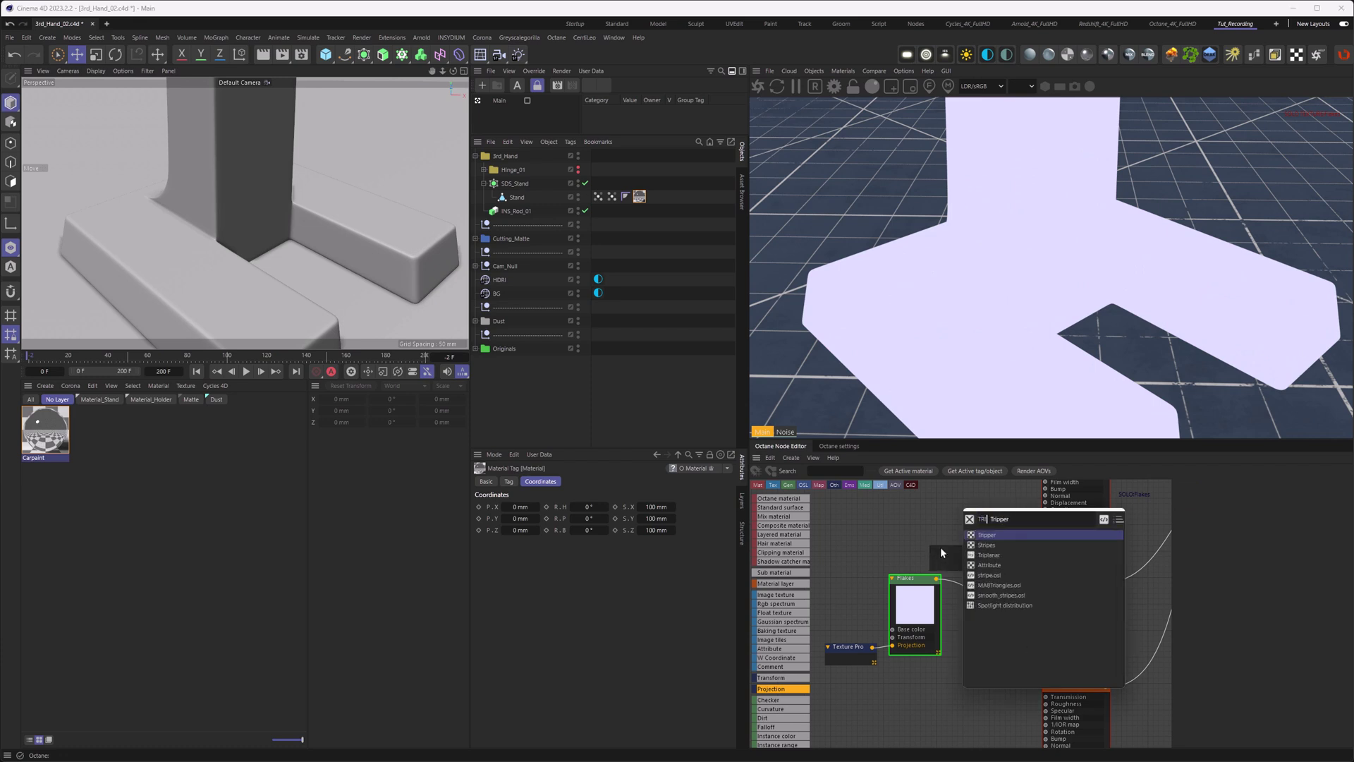
click(983, 555)
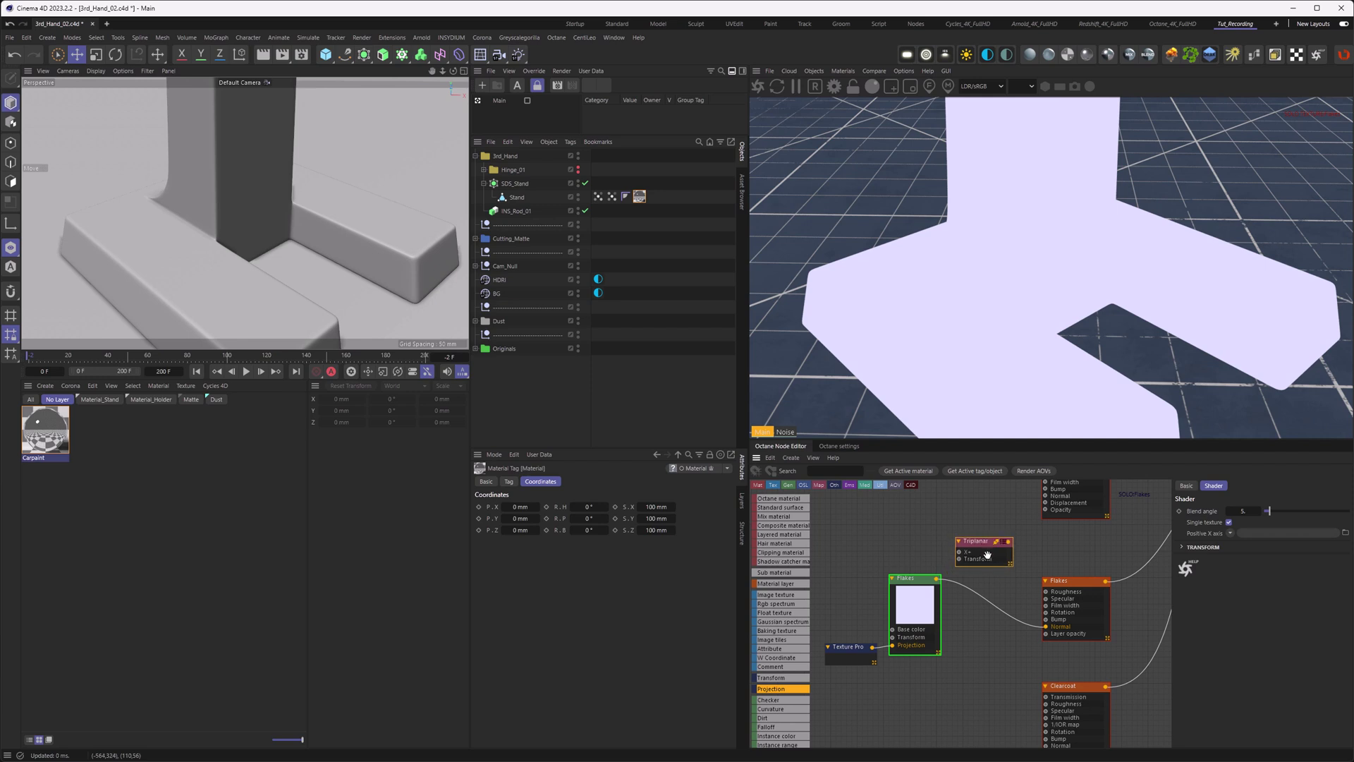
mouse_move(978, 553)
mouse_down()
mouse_move(984, 595)
mouse_move(986, 564)
mouse_up()
- Hide the Triplanar node's unused Transform pin and line up the Triplanar, Flakes and Texture Projection nodes with the layer's Normal input
right_click(979, 587)
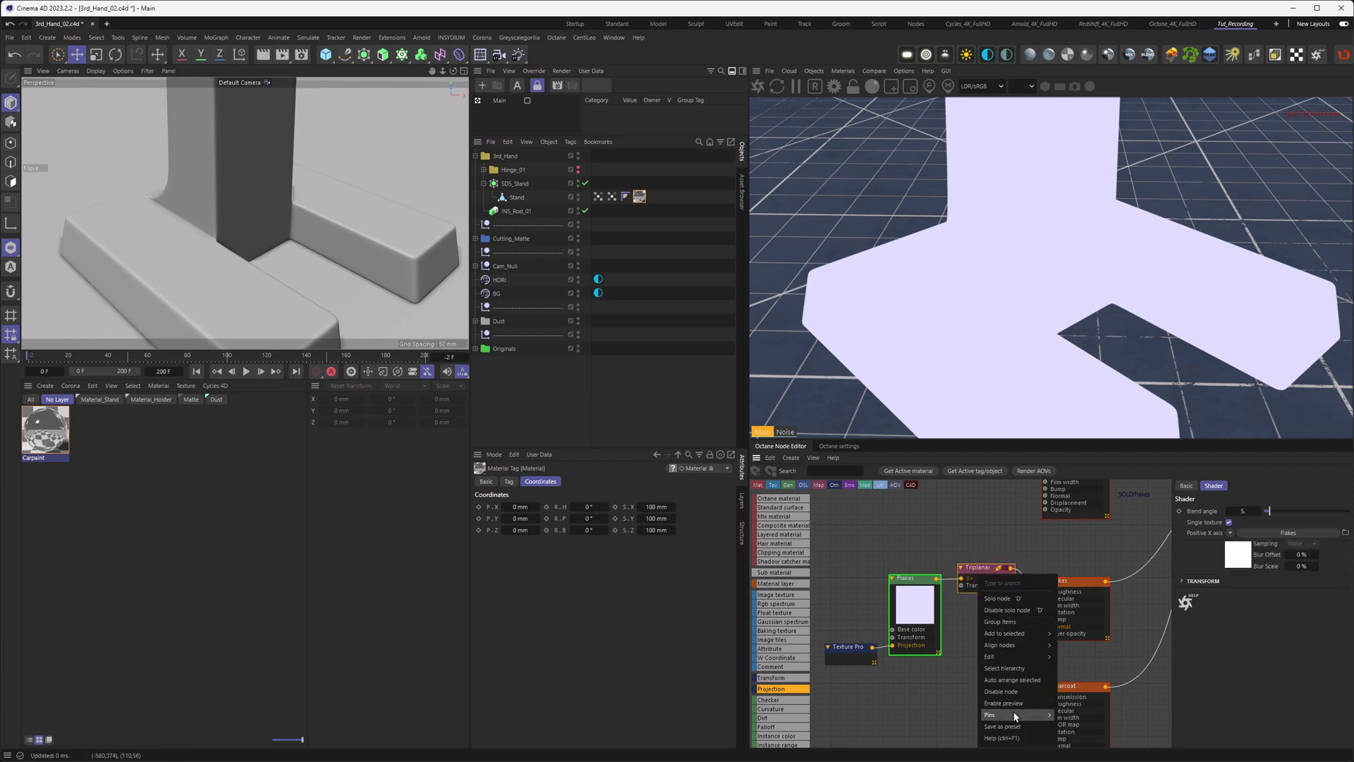
click(1086, 753)
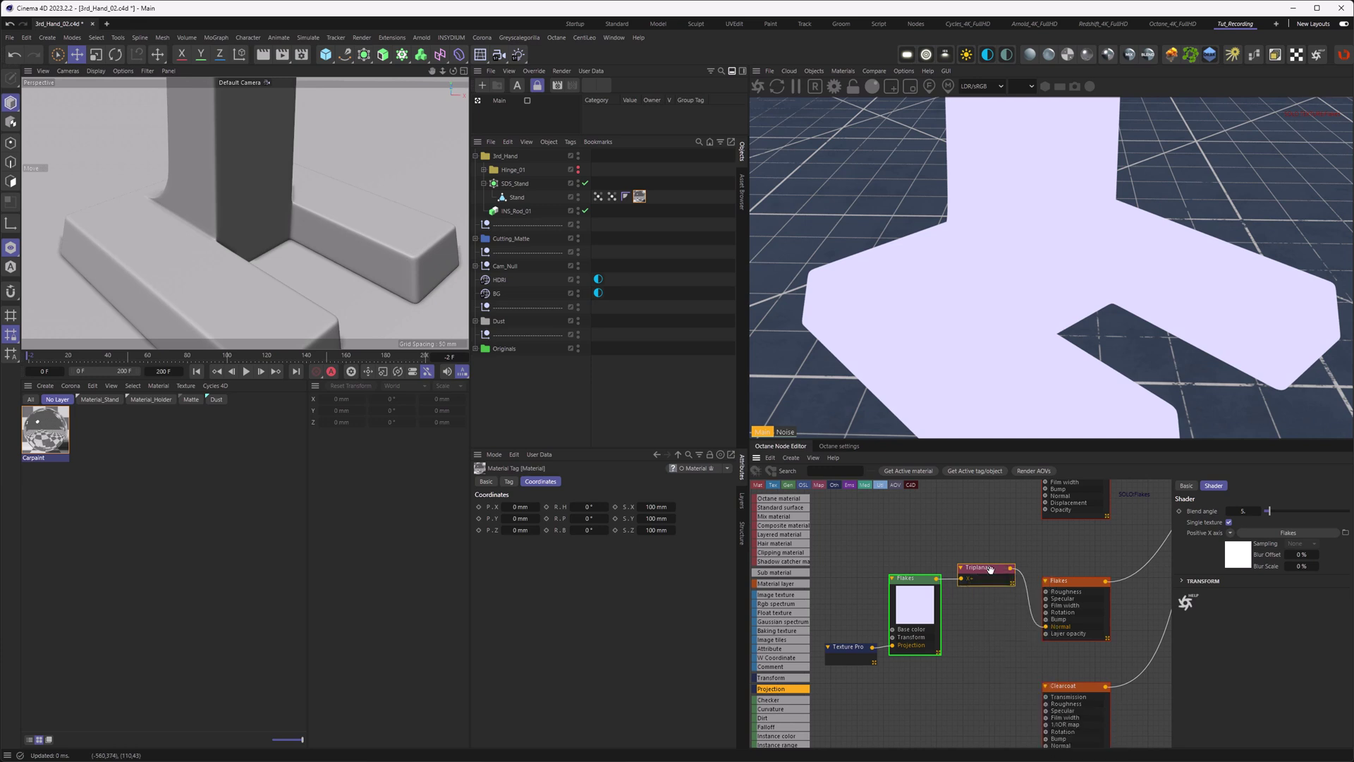
drag(988, 568, 989, 627)
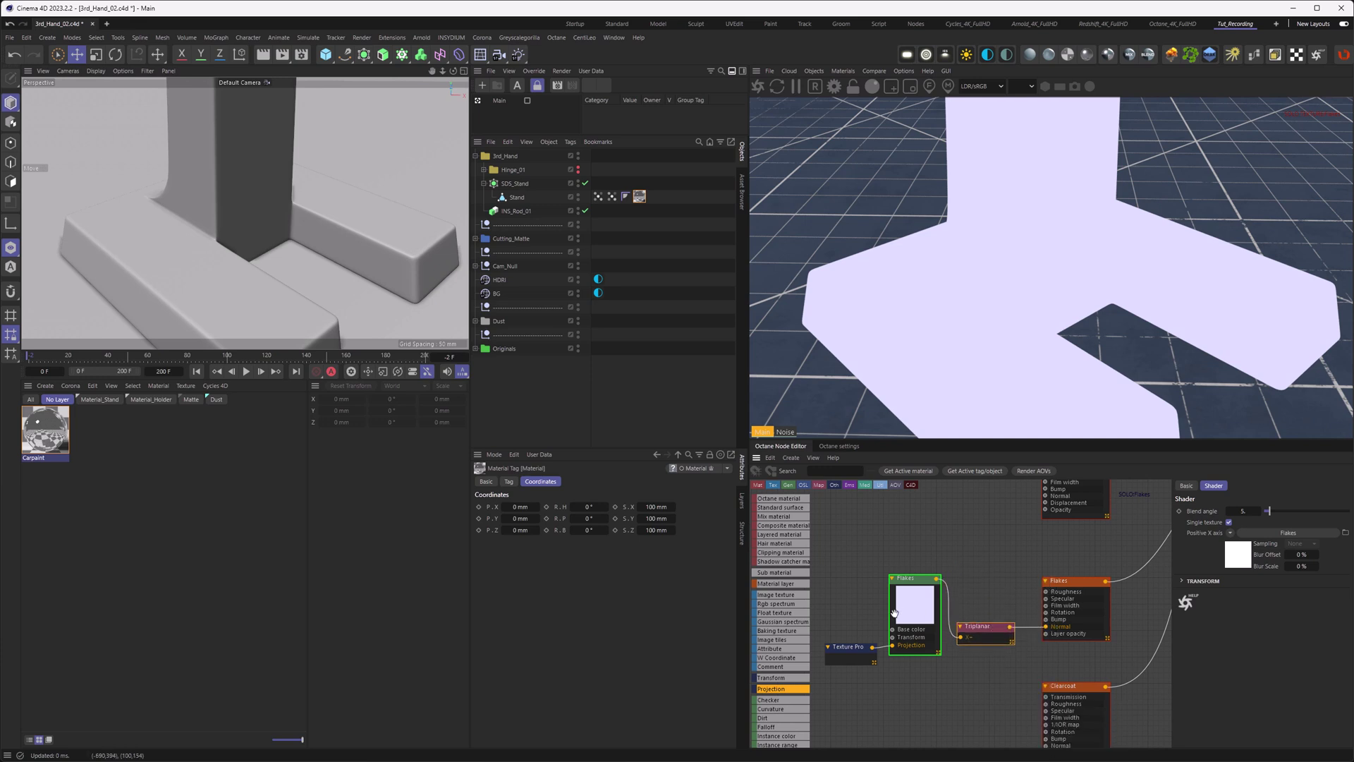
drag(909, 578, 850, 704)
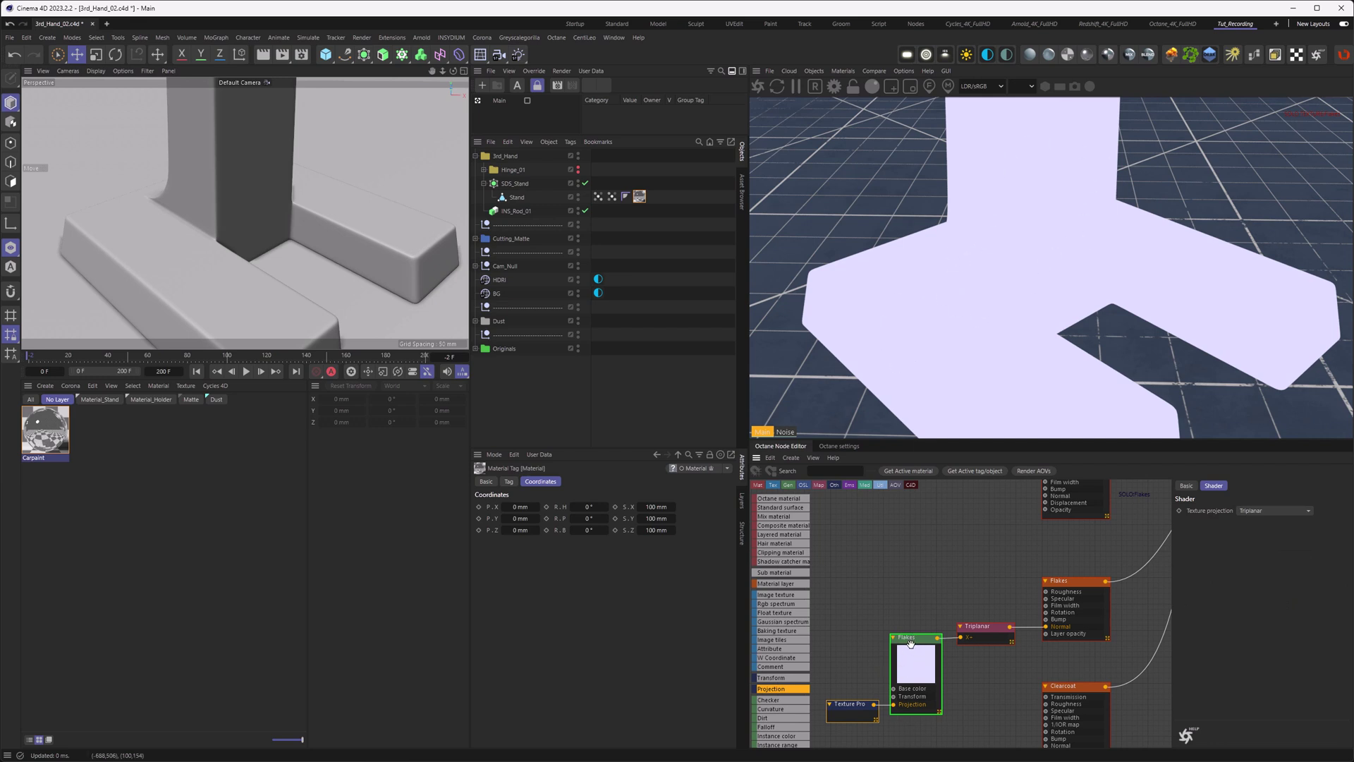
- Solo the Triplanar node to preview the flakes on the stand, and review the Flakes and Texture Projection settings
right_click(979, 634)
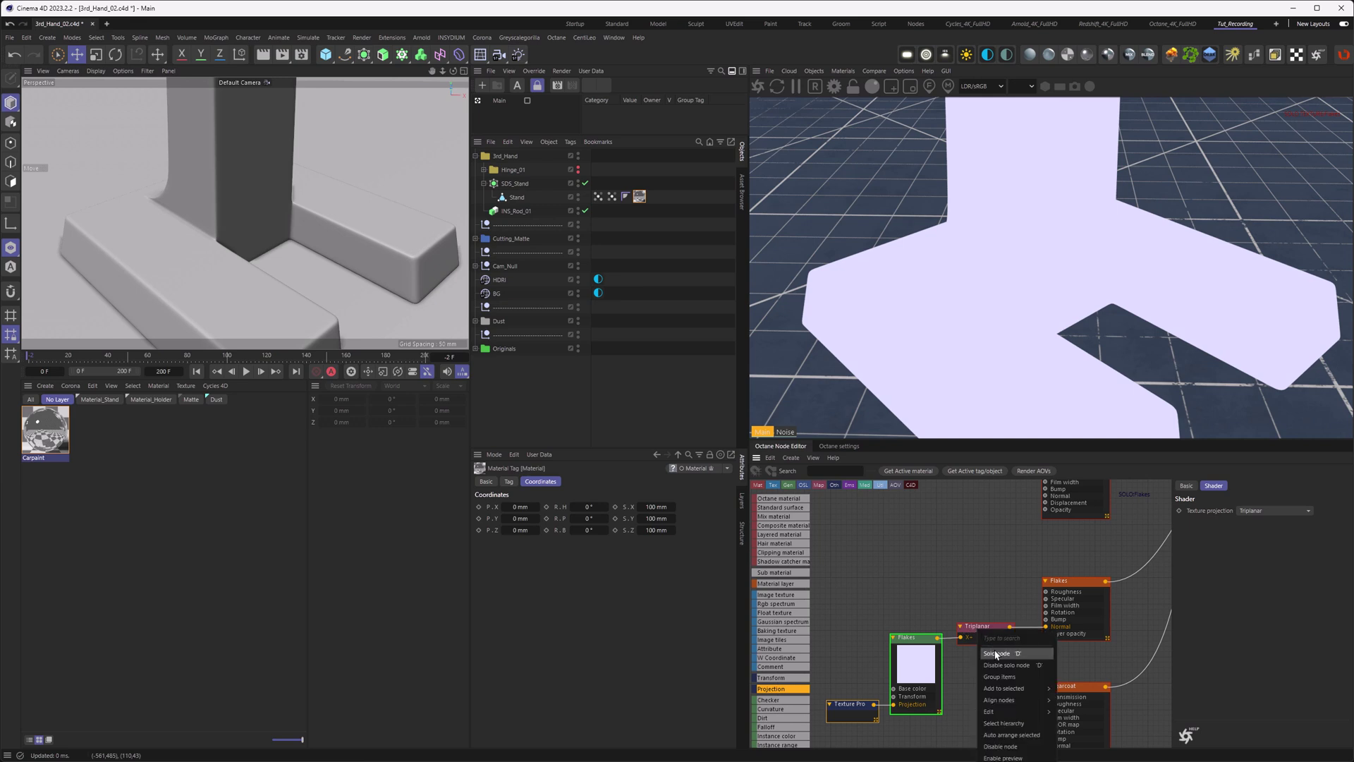
click(997, 653)
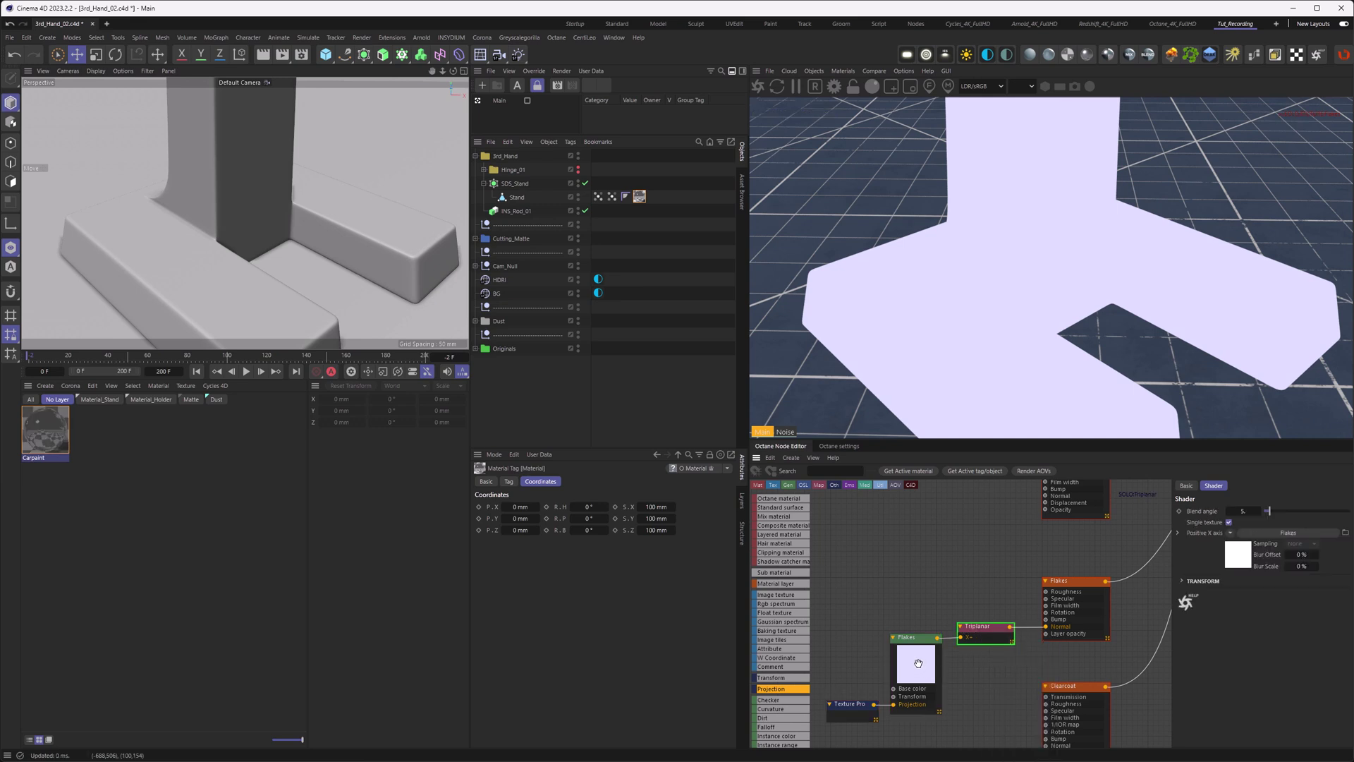
click(918, 663)
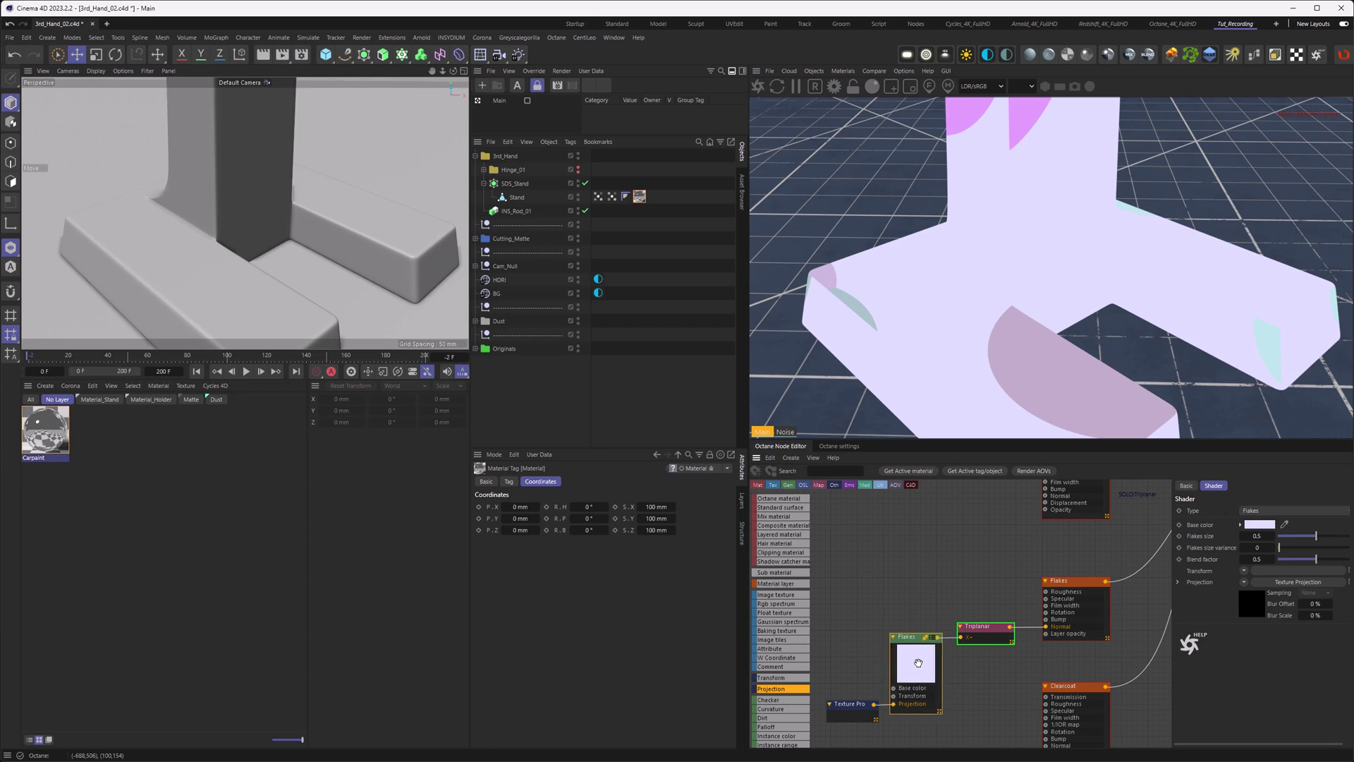
click(858, 705)
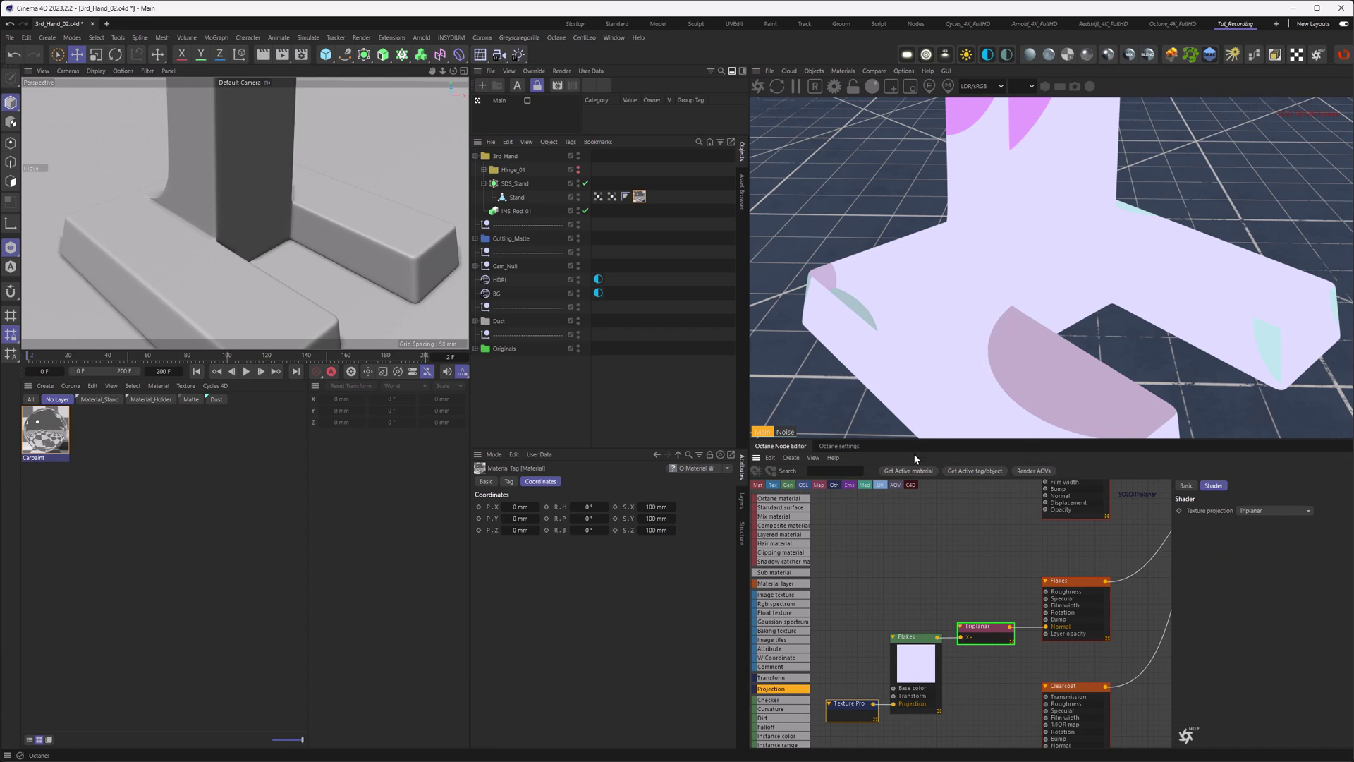
- Connect a new Transform node to the Flakes texture's Transform input and place it beside the Texture Projection node
drag(781, 678, 894, 697)
middle_drag(965, 588, 1063, 555)
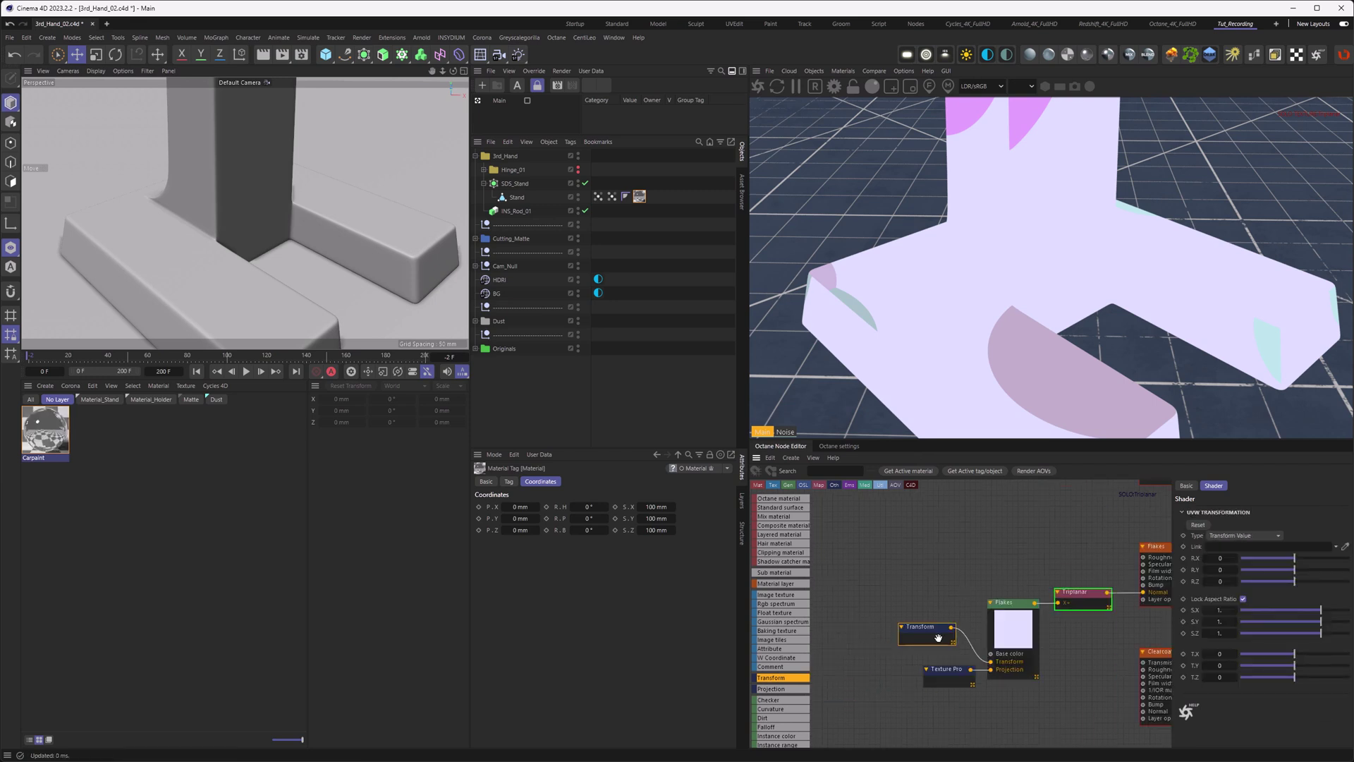
drag(934, 631, 889, 666)
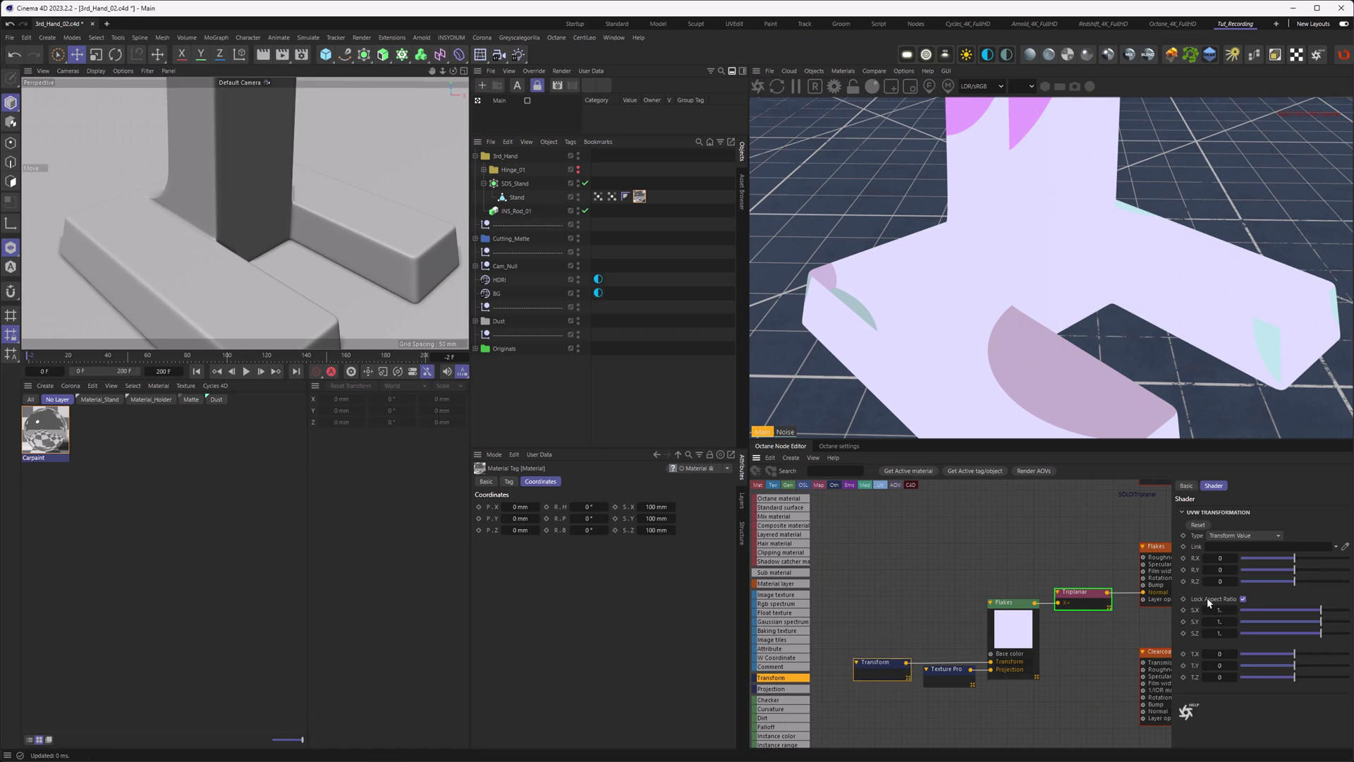
middle_drag(982, 550, 962, 552)
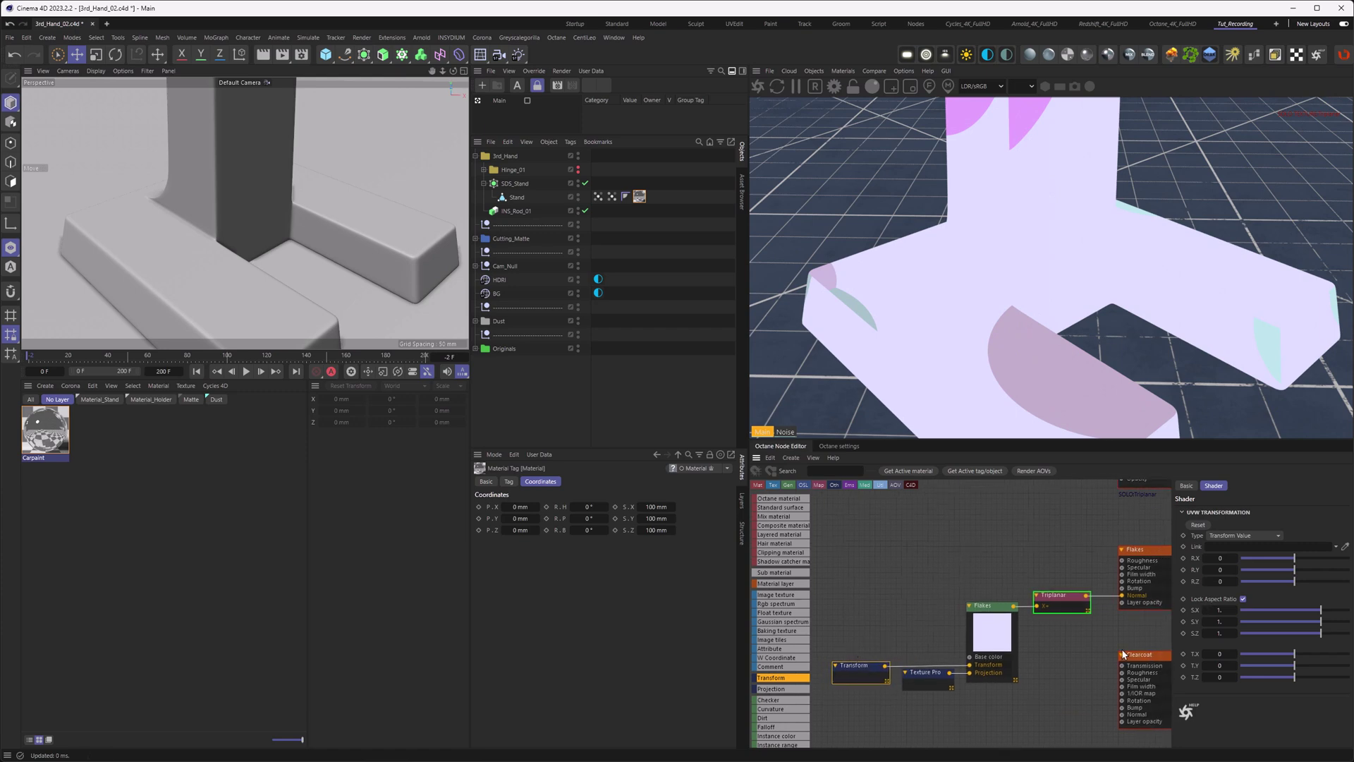
- Set the Transform node's scale to 0.00375 on all axes with the aspect ratio locked
click(1222, 610)
text(0,00375)
key(Return)
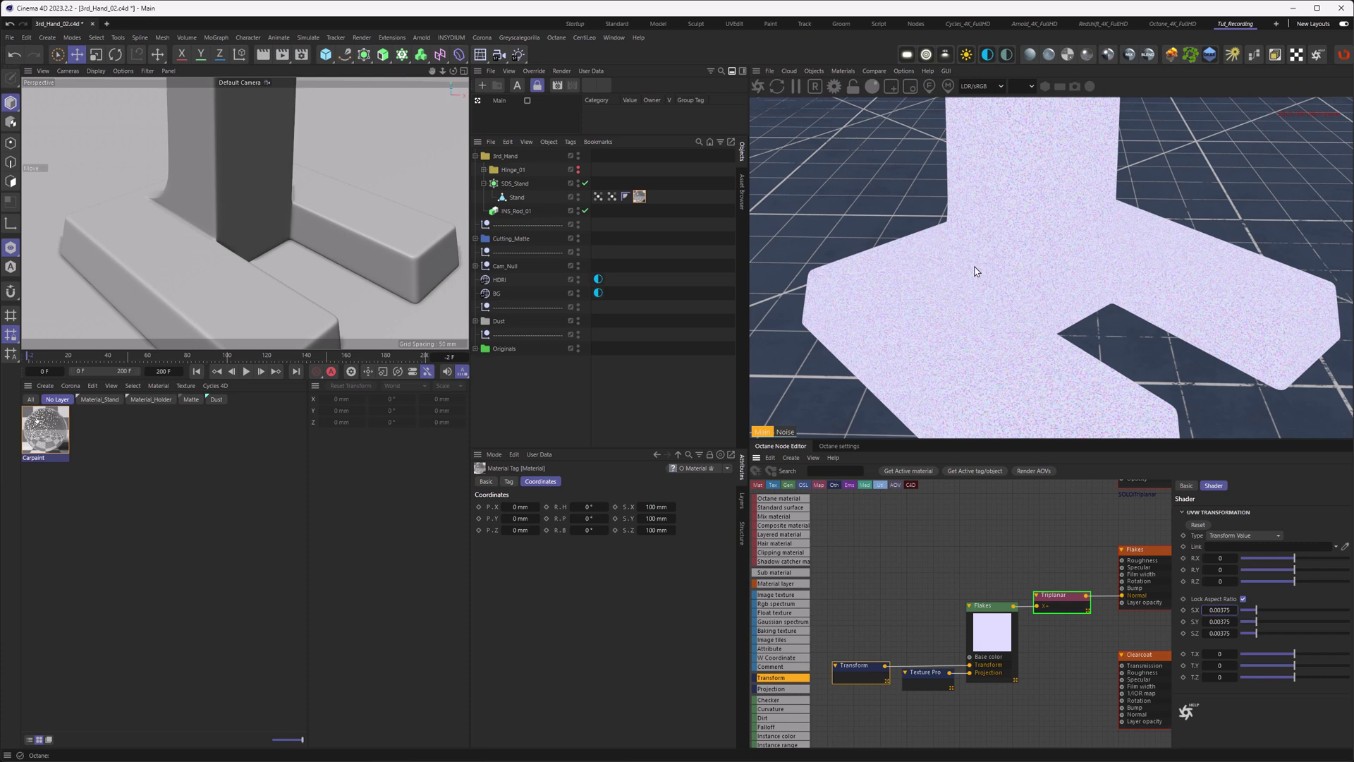
- Set the Triplanar node's blend angle to 25
click(1054, 598)
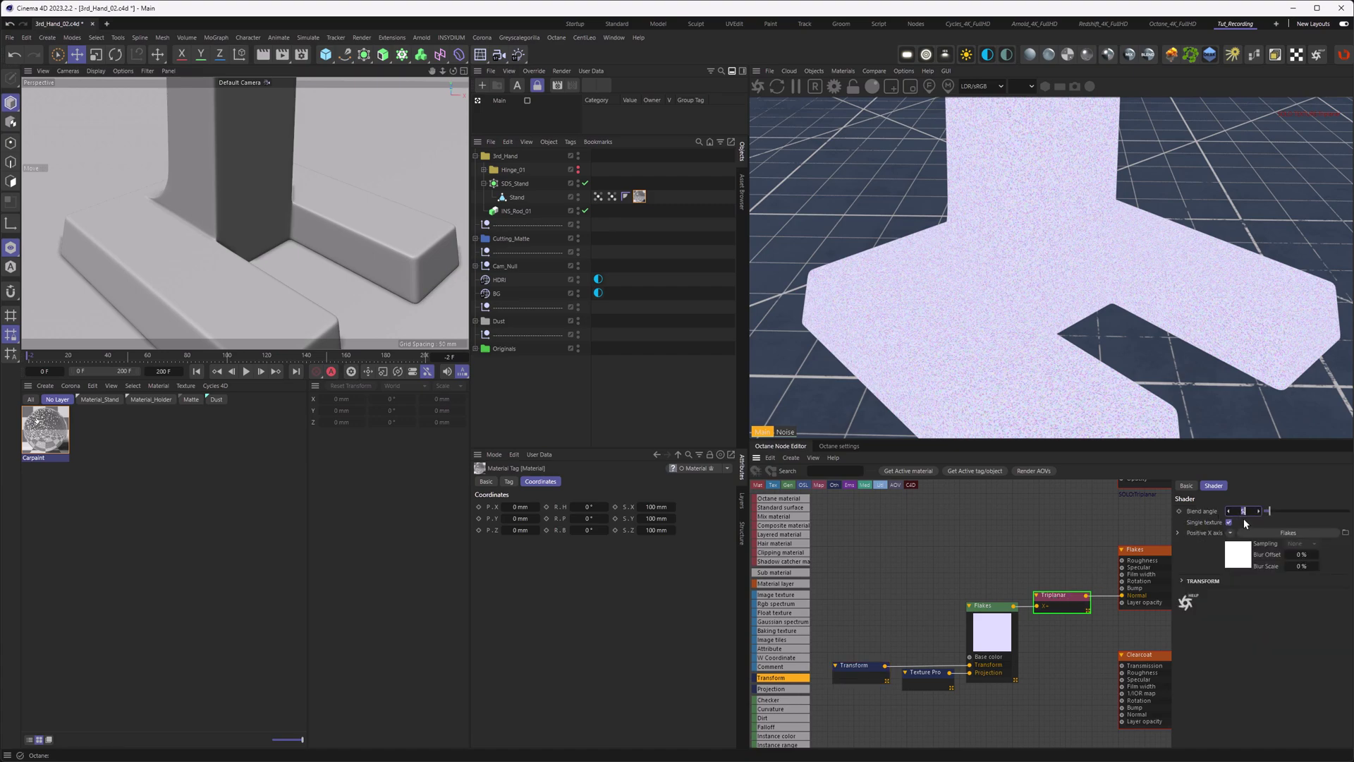
text(25.)
key(Return)
- Move the flake texture nodes farther from the metallic layer, disable node solo and restart the render of the full Carpaint material
drag(833, 570, 1052, 726)
drag(1061, 604, 974, 552)
right_click(973, 552)
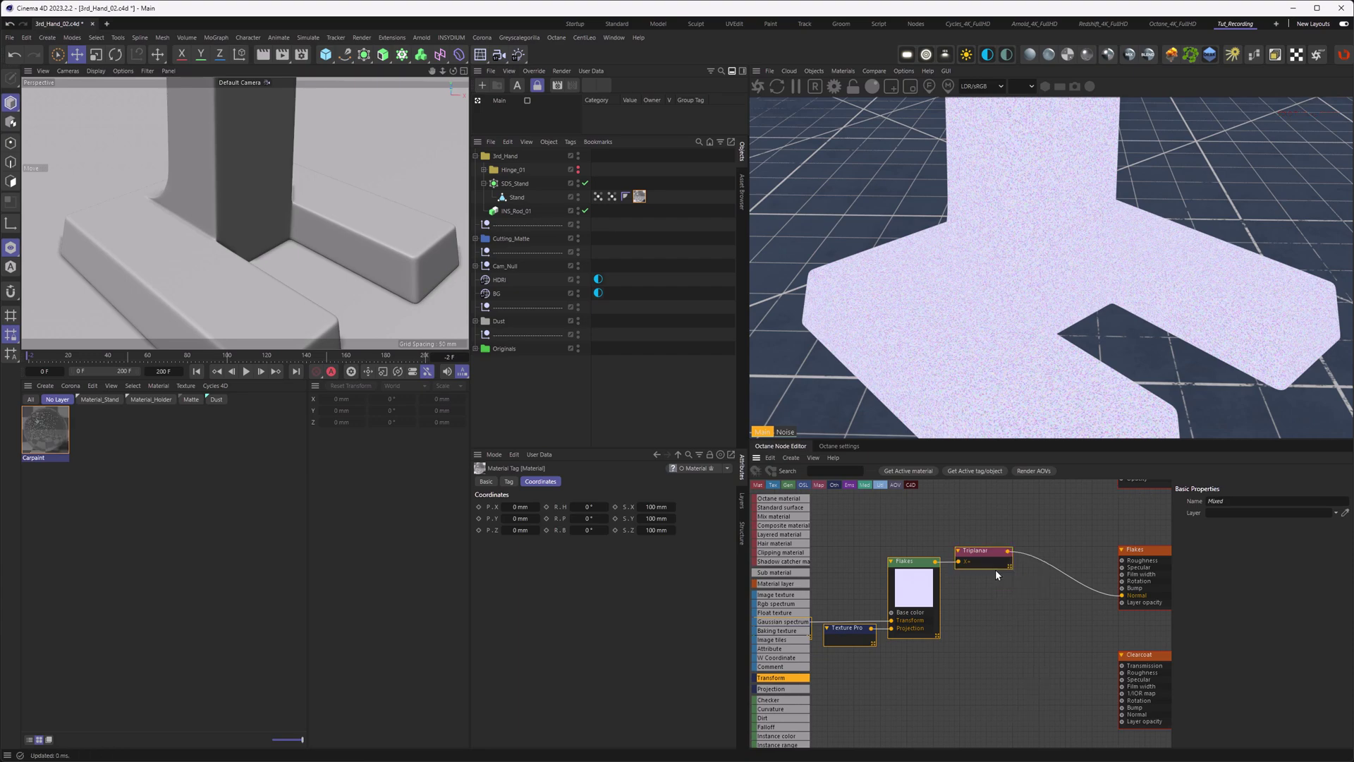
click(996, 569)
middle_drag(1063, 566, 866, 648)
drag(1134, 495, 1135, 496)
middle_drag(1000, 647, 1074, 628)
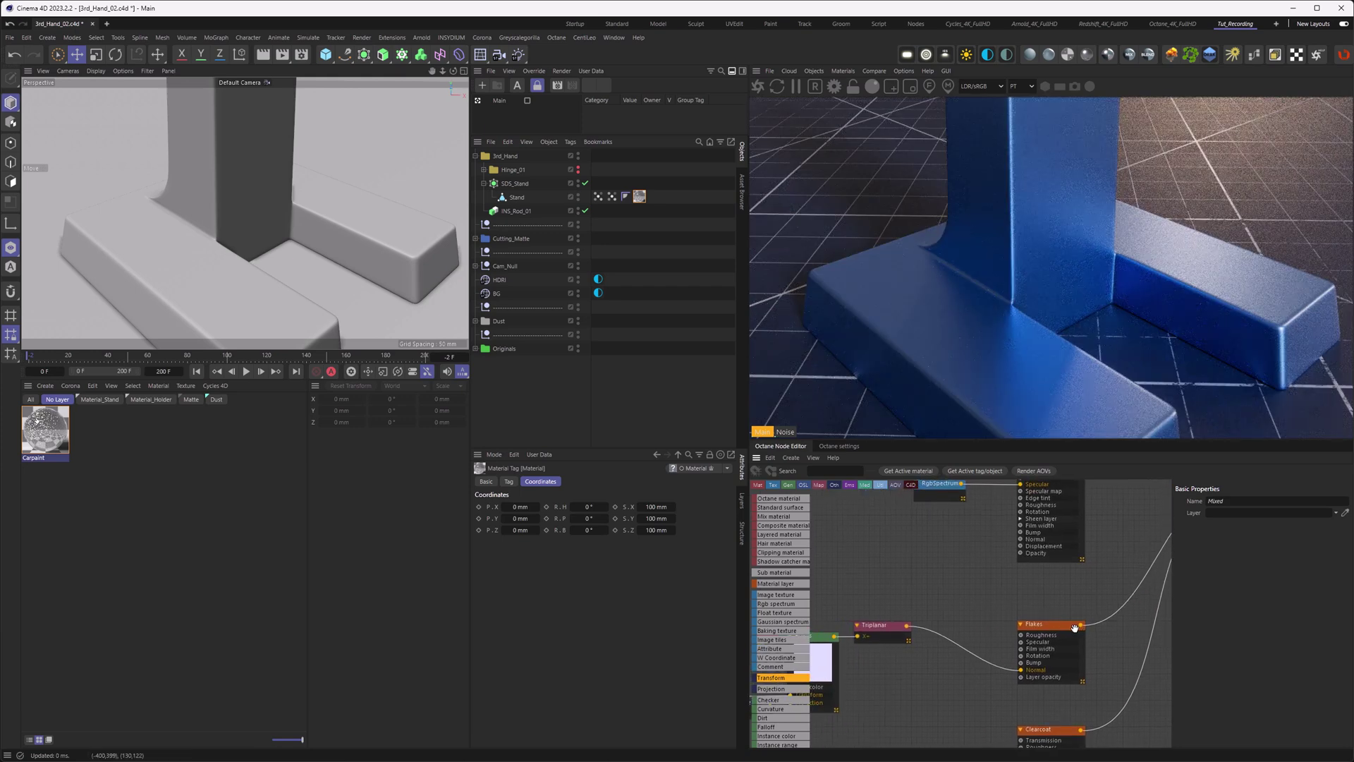
click(757, 85)
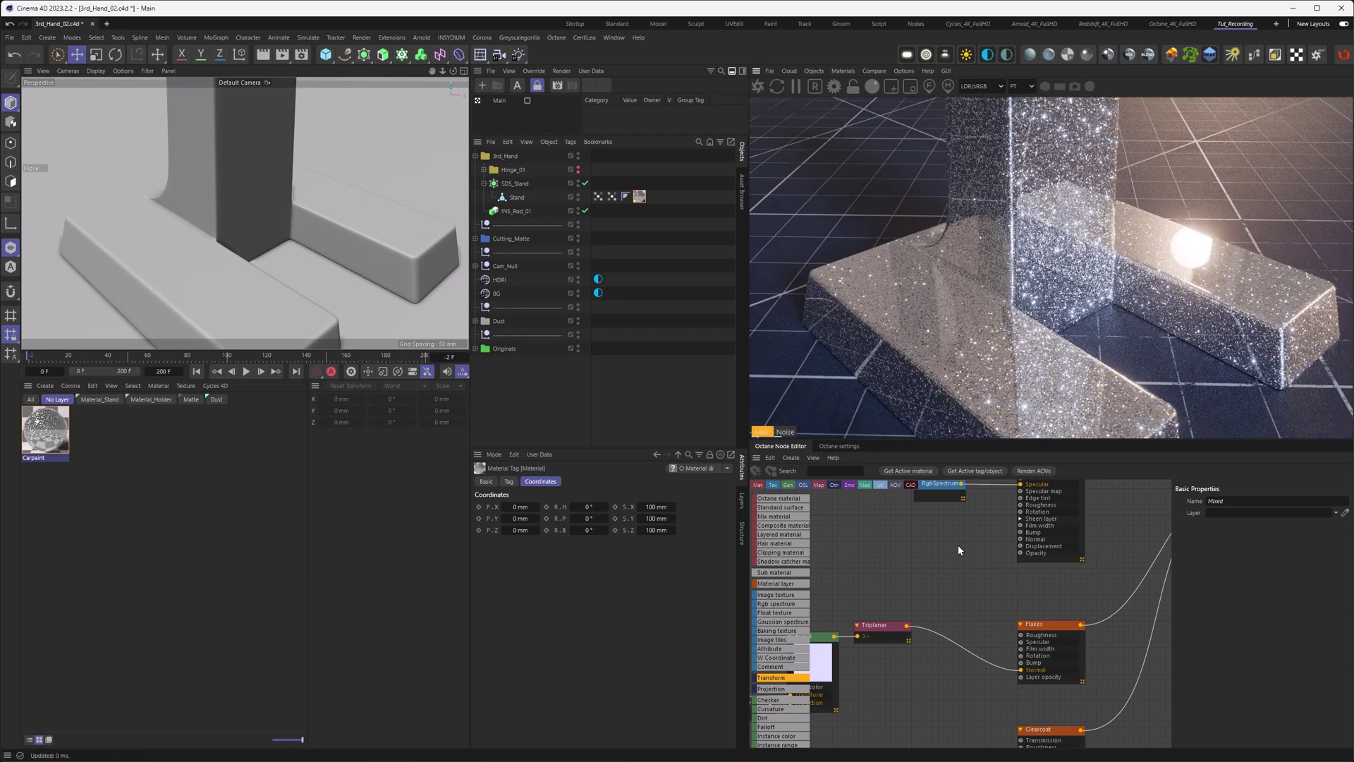
middle_drag(958, 545, 1075, 526)
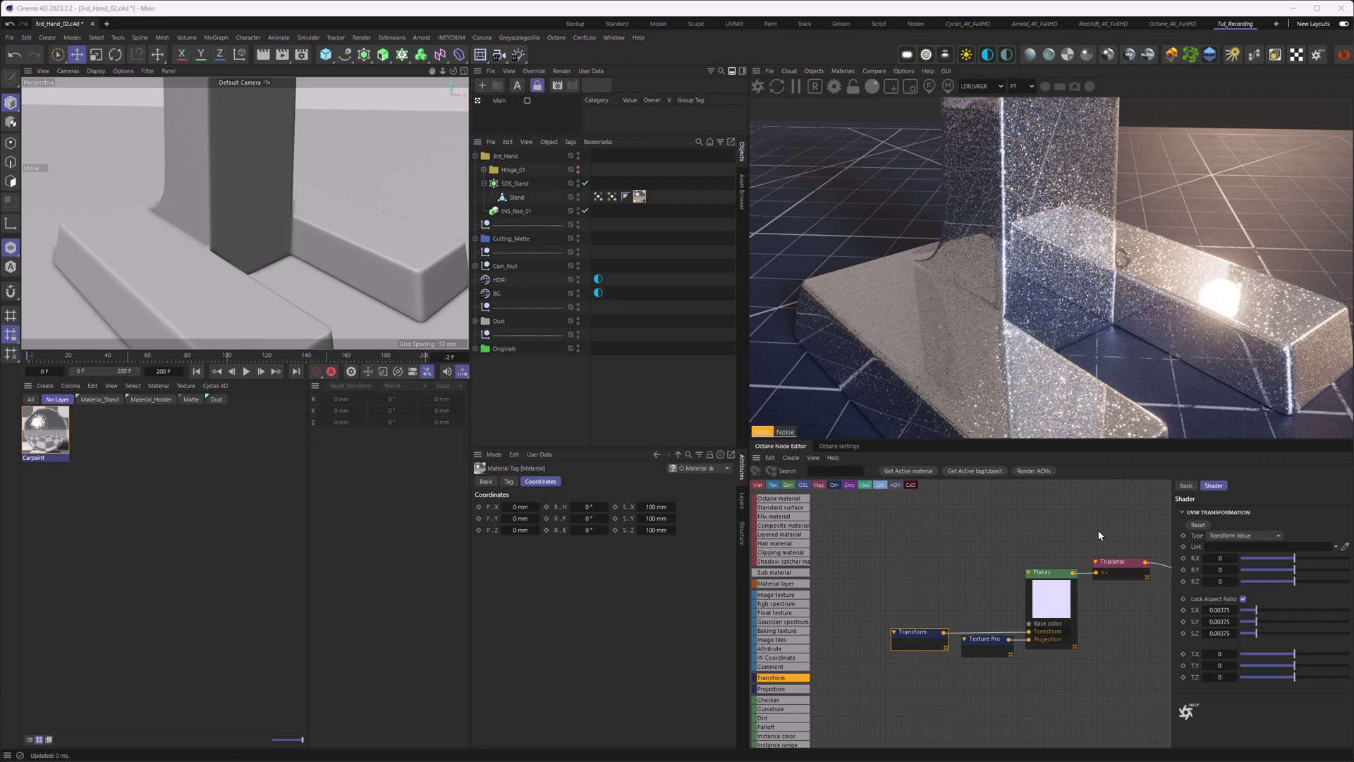
middle_drag(1099, 535, 854, 547)
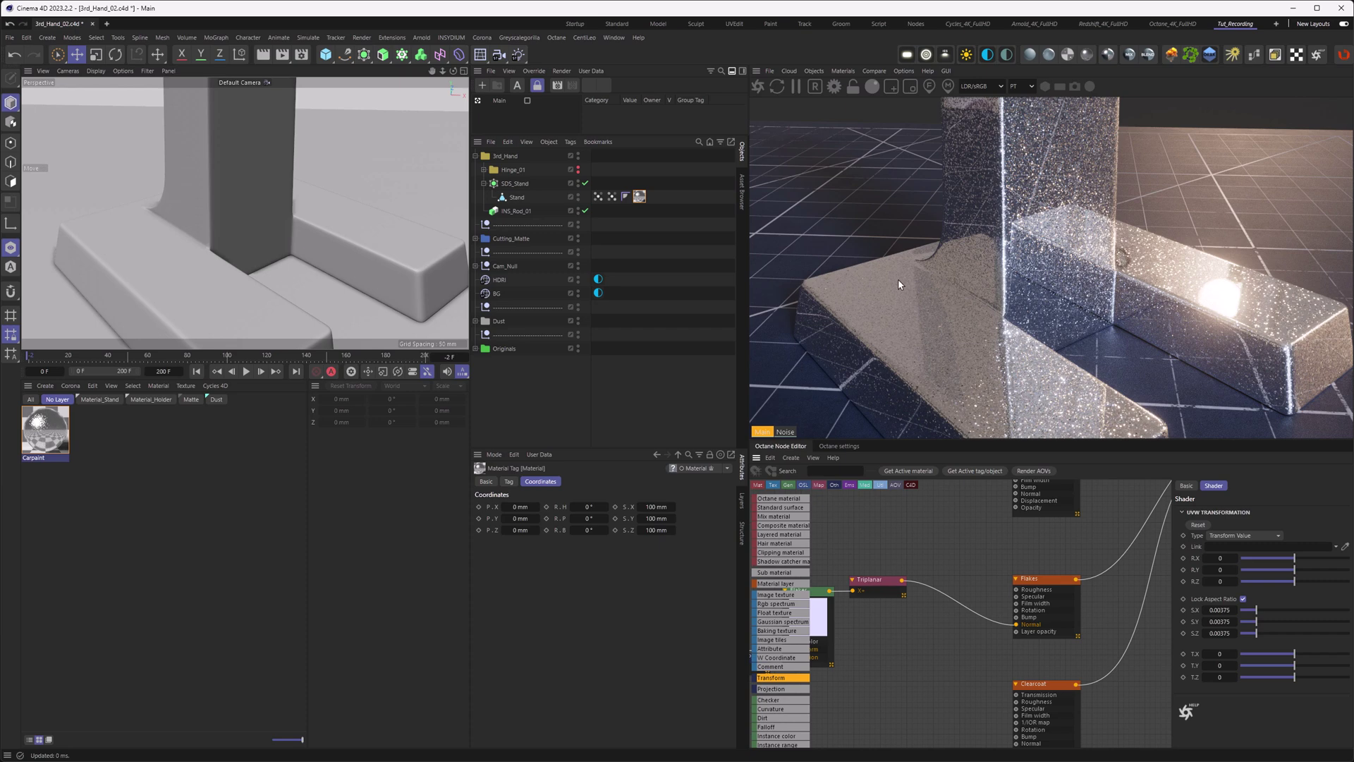
middle_drag(960, 551, 992, 616)
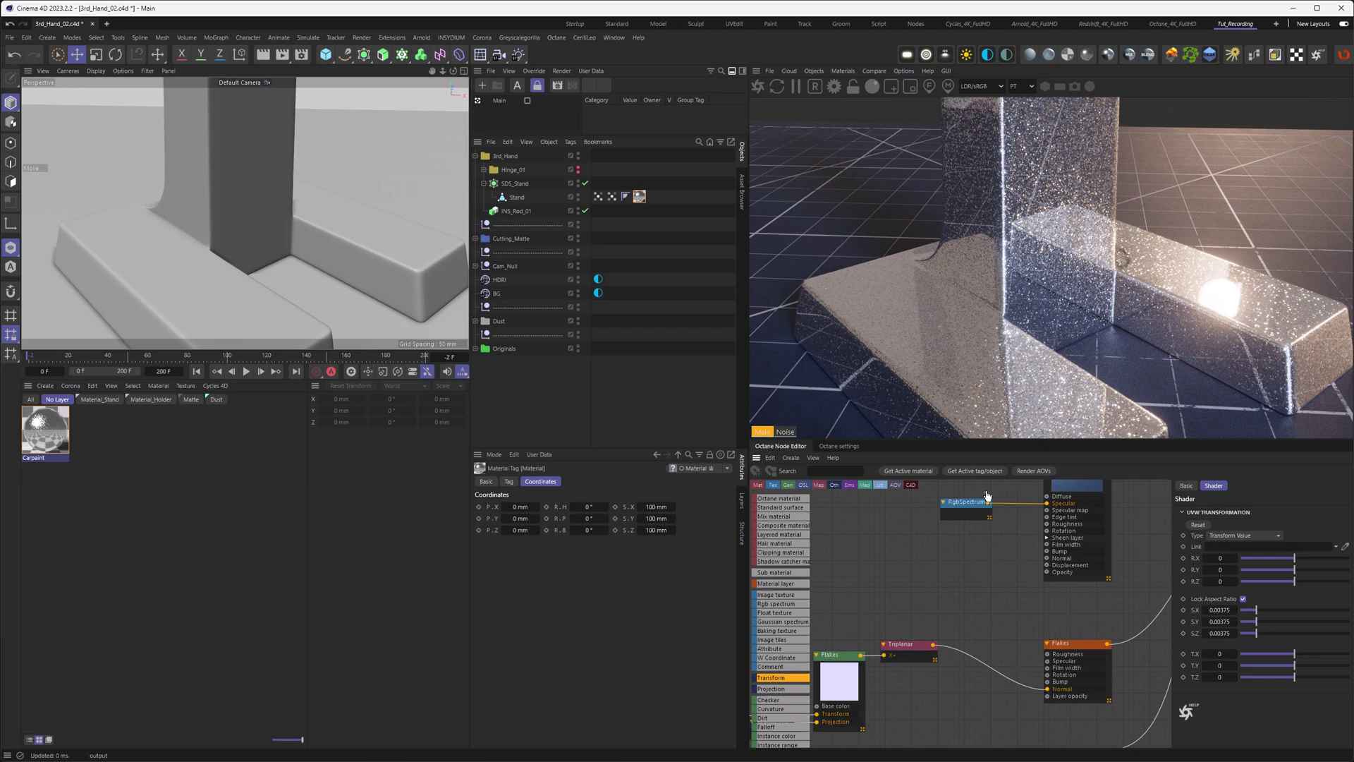
- Connect the existing RgbSpectrum node to the Specular input of the Flakes metallic layer
drag(988, 502, 1048, 663)
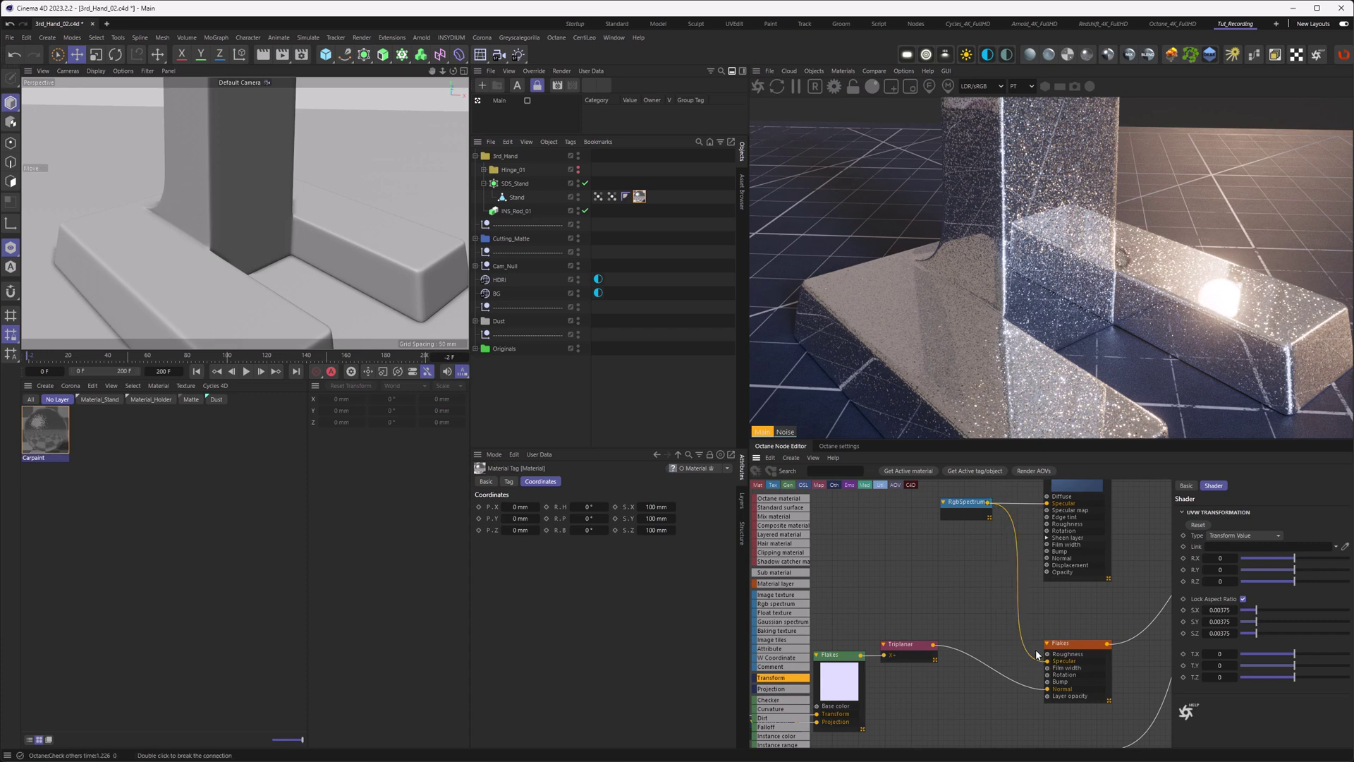
middle_drag(1094, 599, 1025, 604)
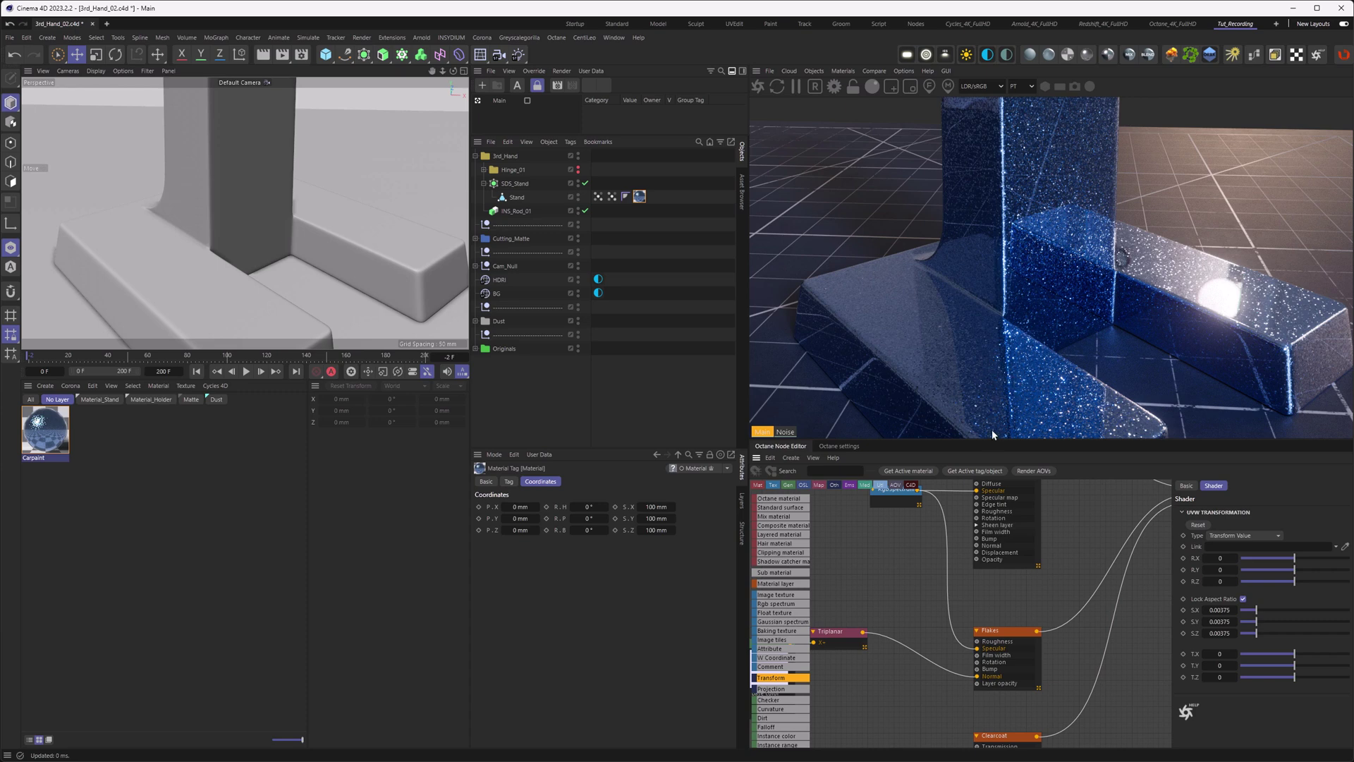
middle_drag(1068, 561, 1027, 594)
- Set the Flakes metallic layer's BRDF model to GGX (energy preserving) and its roughness to 0.4
click(963, 663)
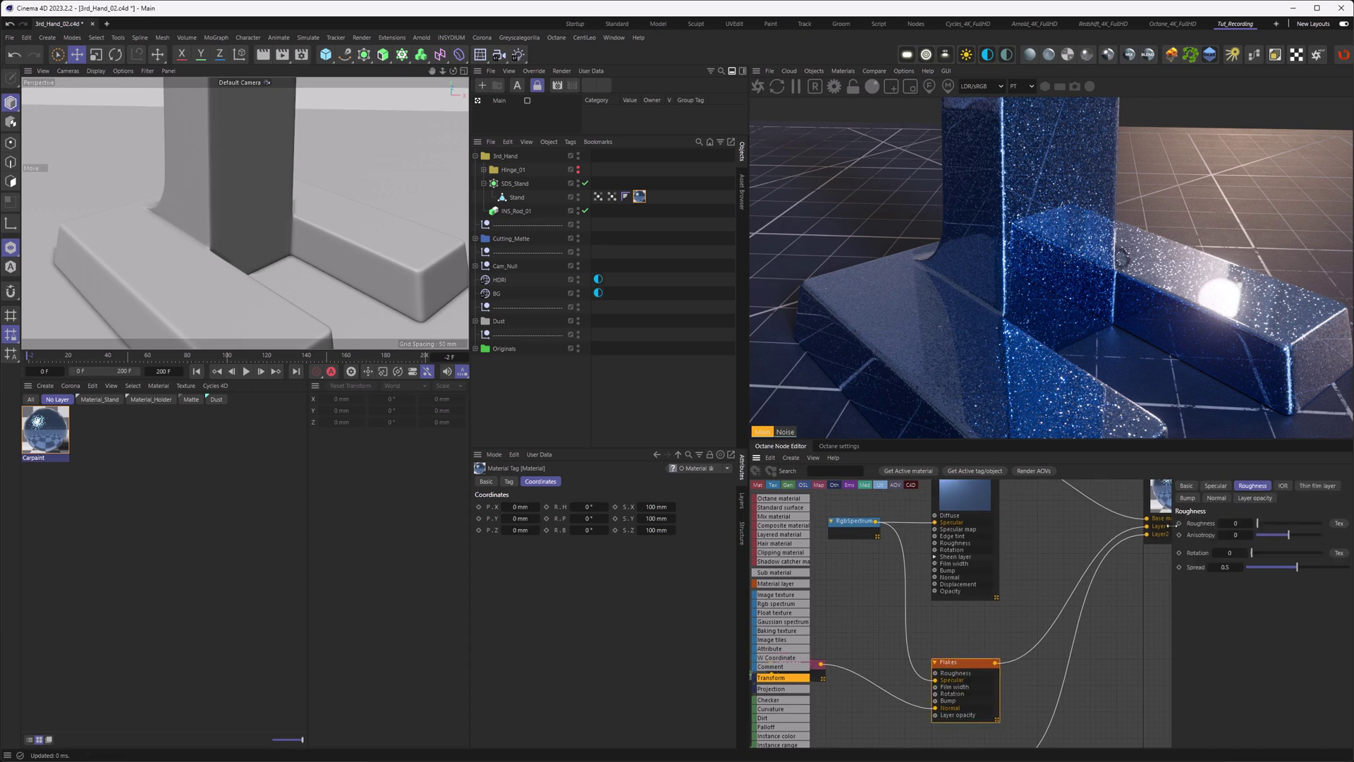
click(1186, 485)
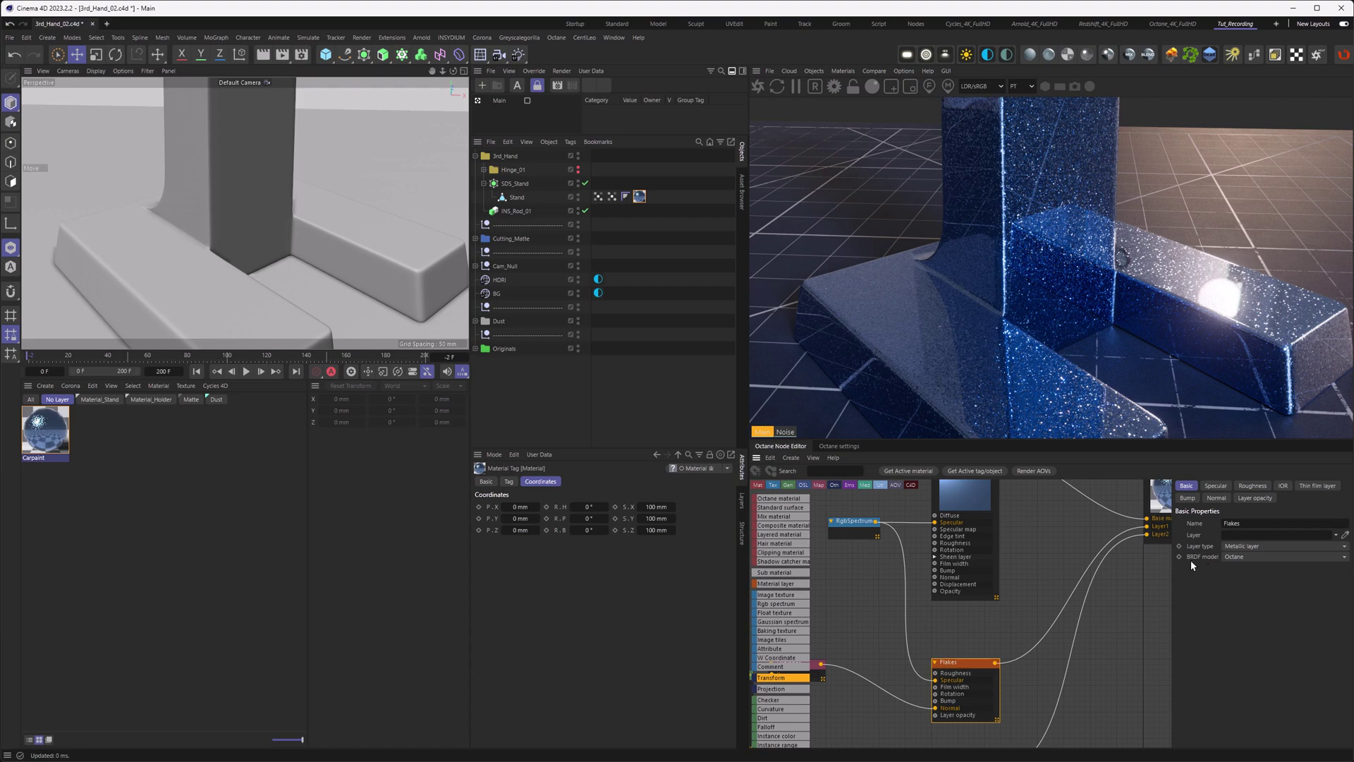
click(1243, 557)
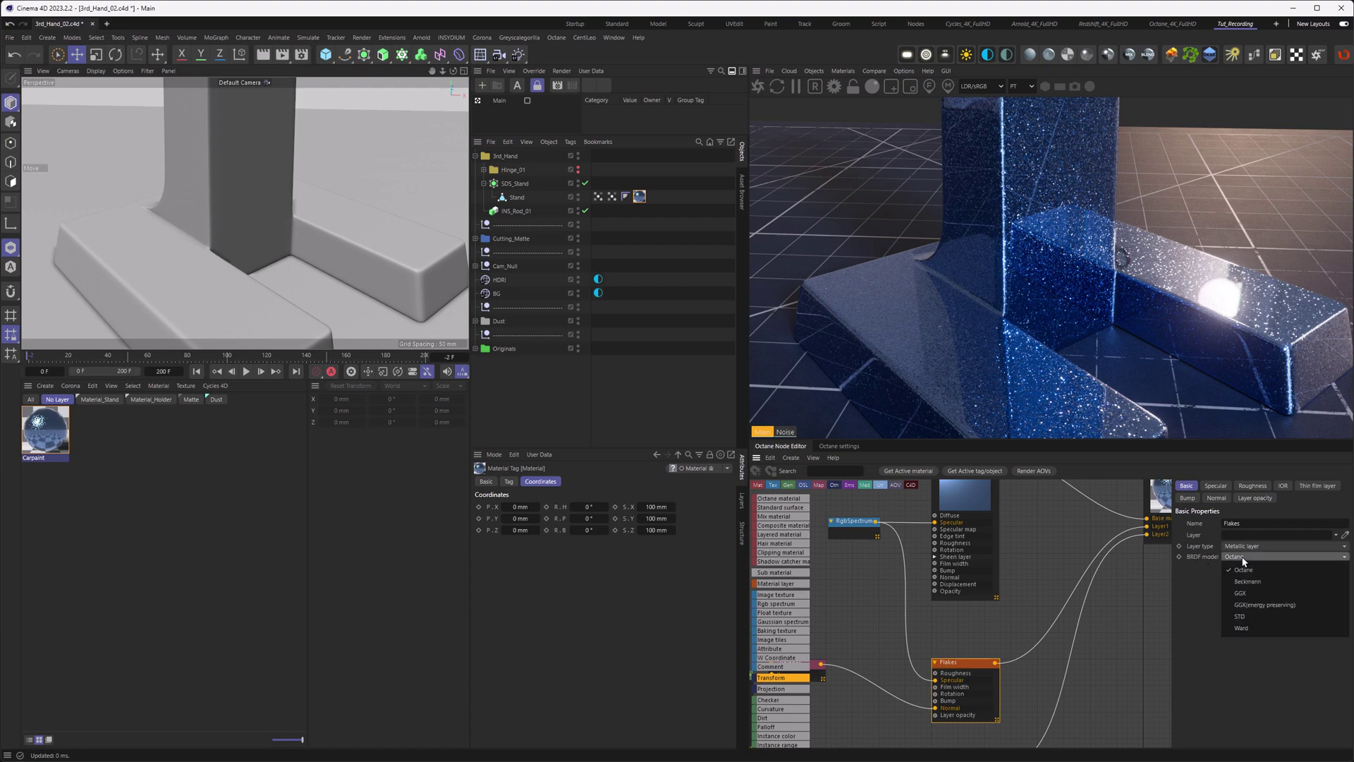
click(1253, 606)
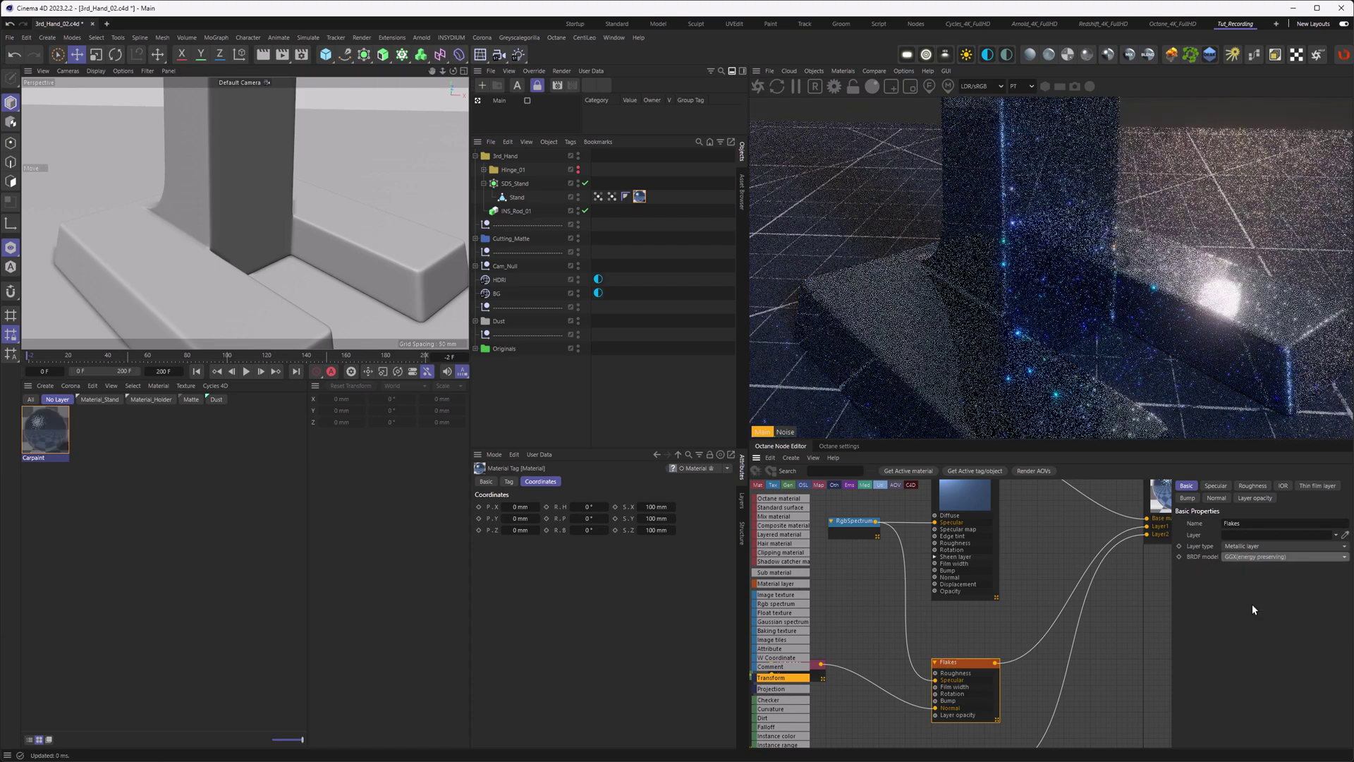
click(1252, 485)
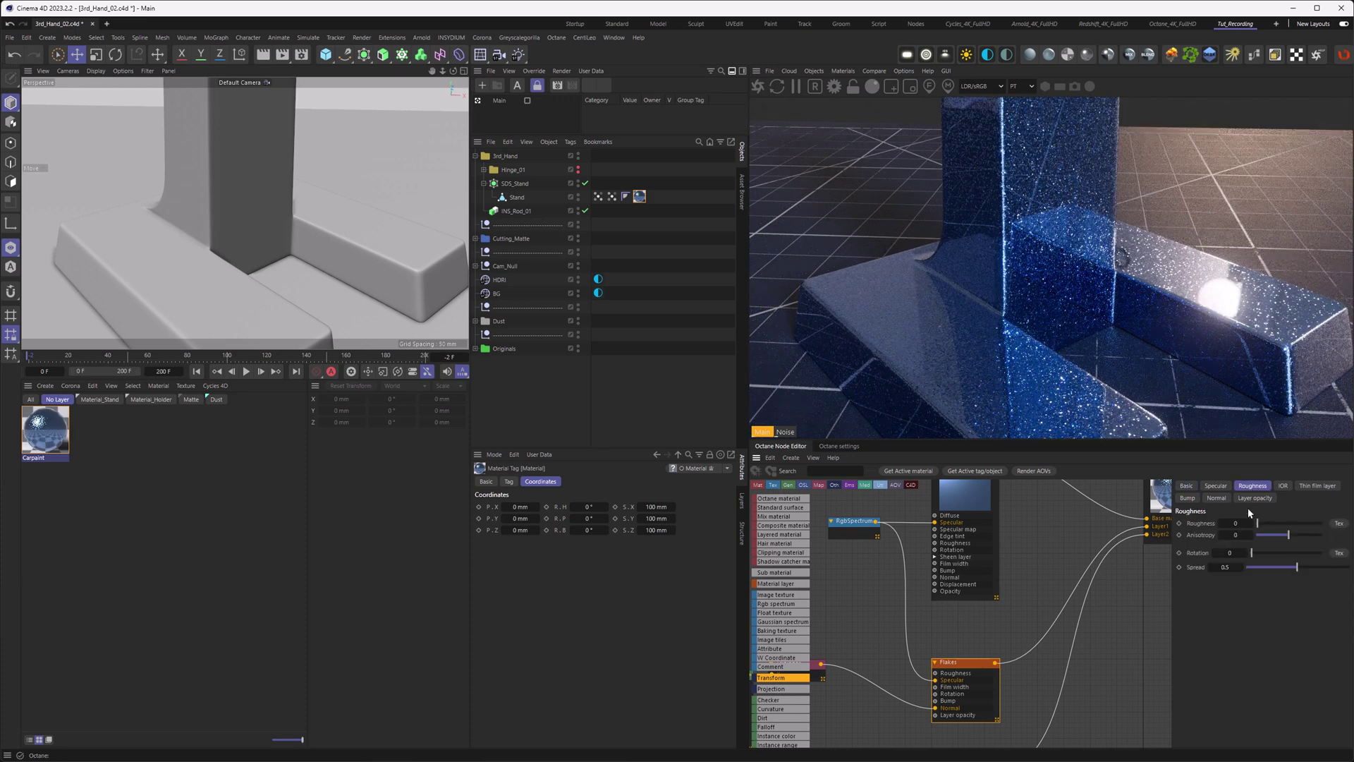
click(1232, 525)
text(.4)
key(Return)
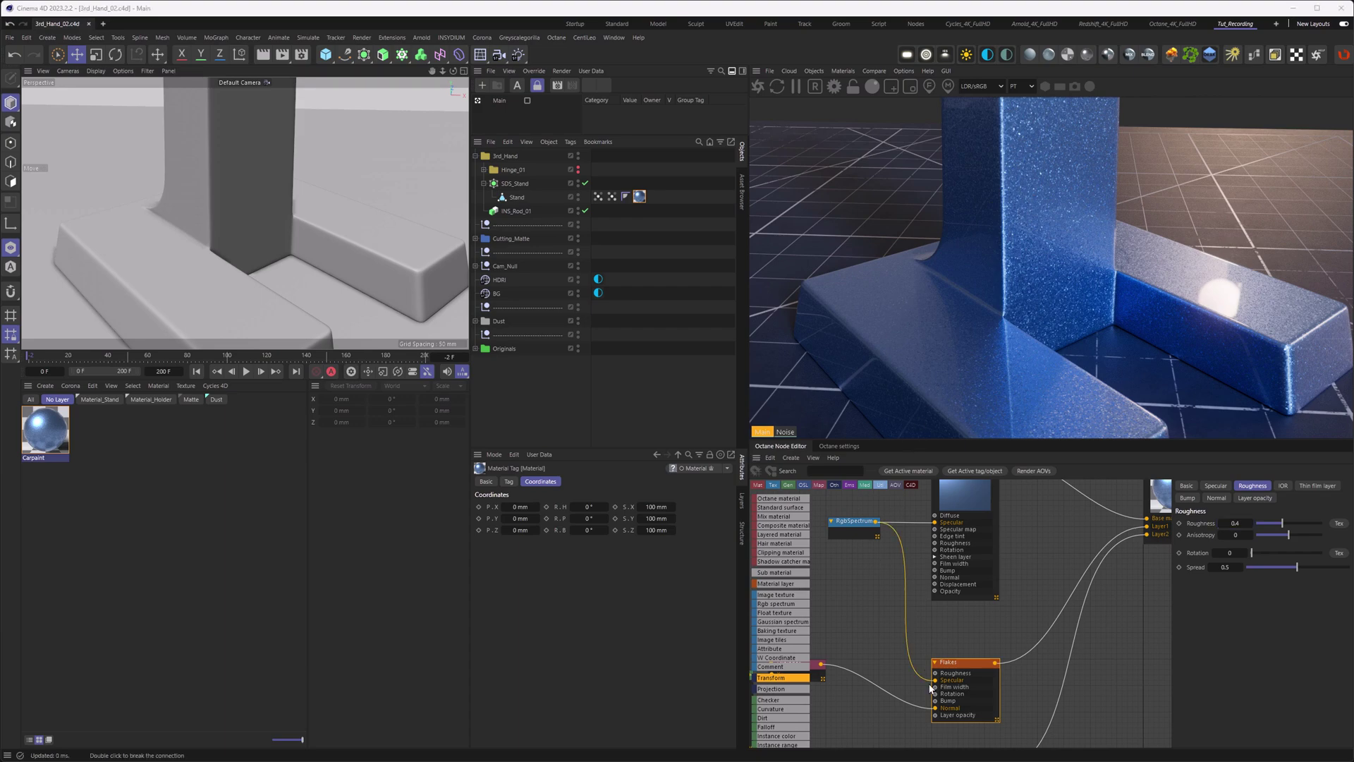
- Disconnect the shared RgbSpectrum from the Flakes layer's Specular input and connect a duplicate RgbSpectrum node to it instead
drag(935, 679, 912, 646)
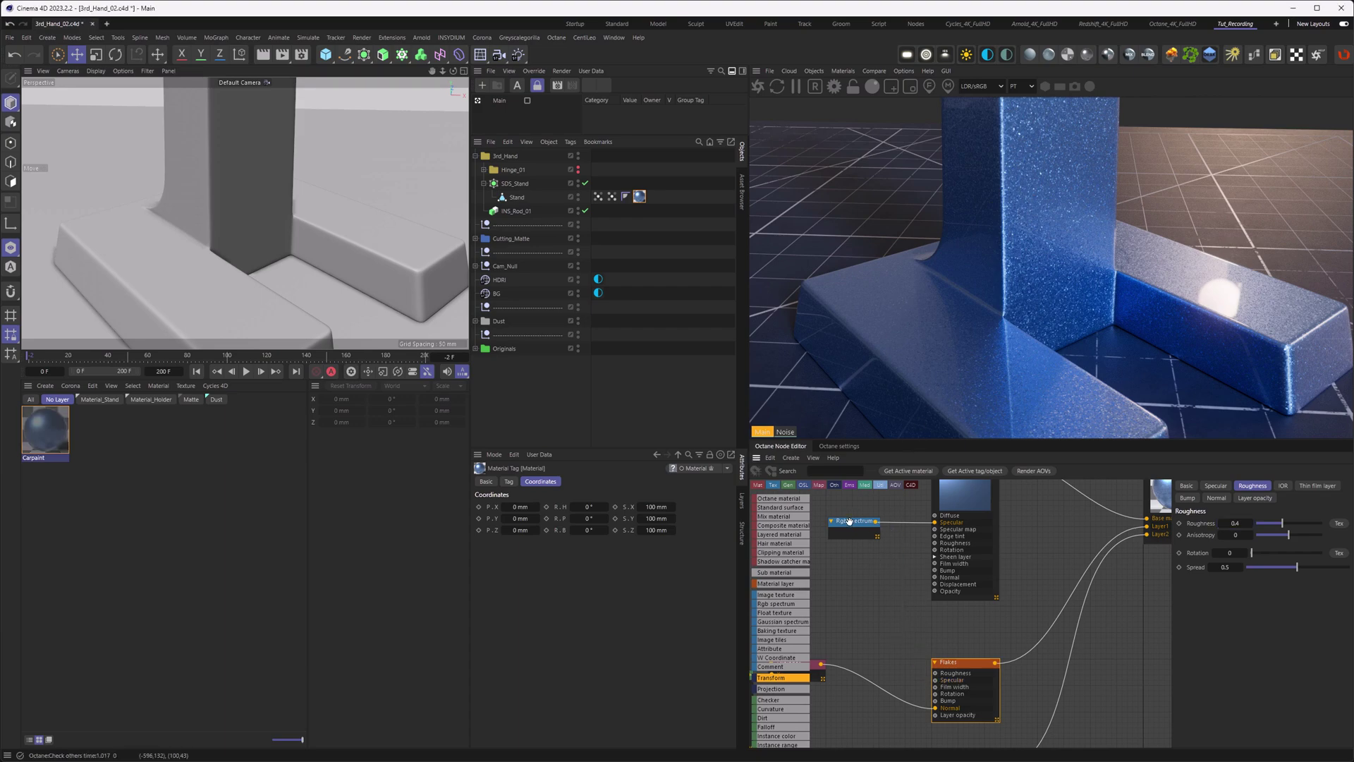
ctrl+drag(848, 523, 935, 679)
drag(873, 629, 820, 624)
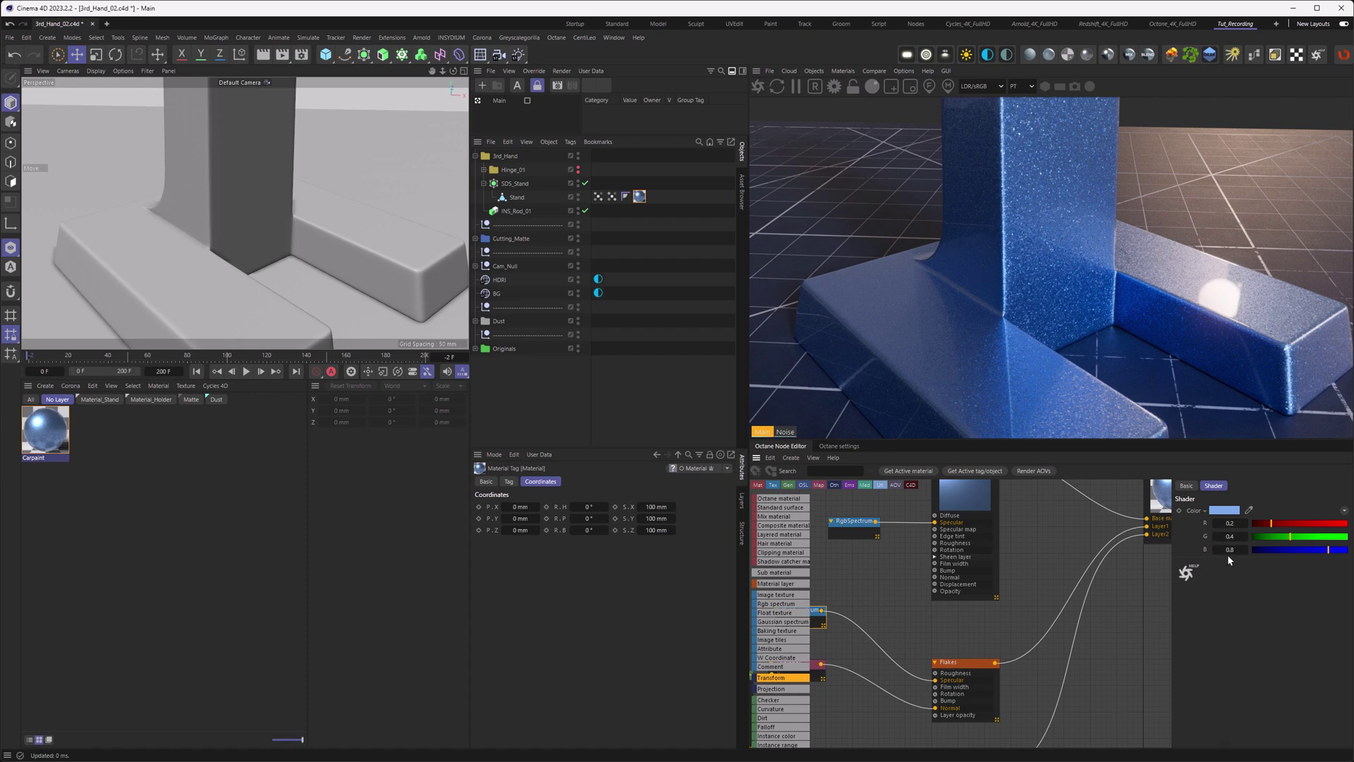
- Set the duplicate RgbSpectrum node's green value to 0.6 and its red value to 0.4
click(1232, 536)
text(0.6)
key(Return)
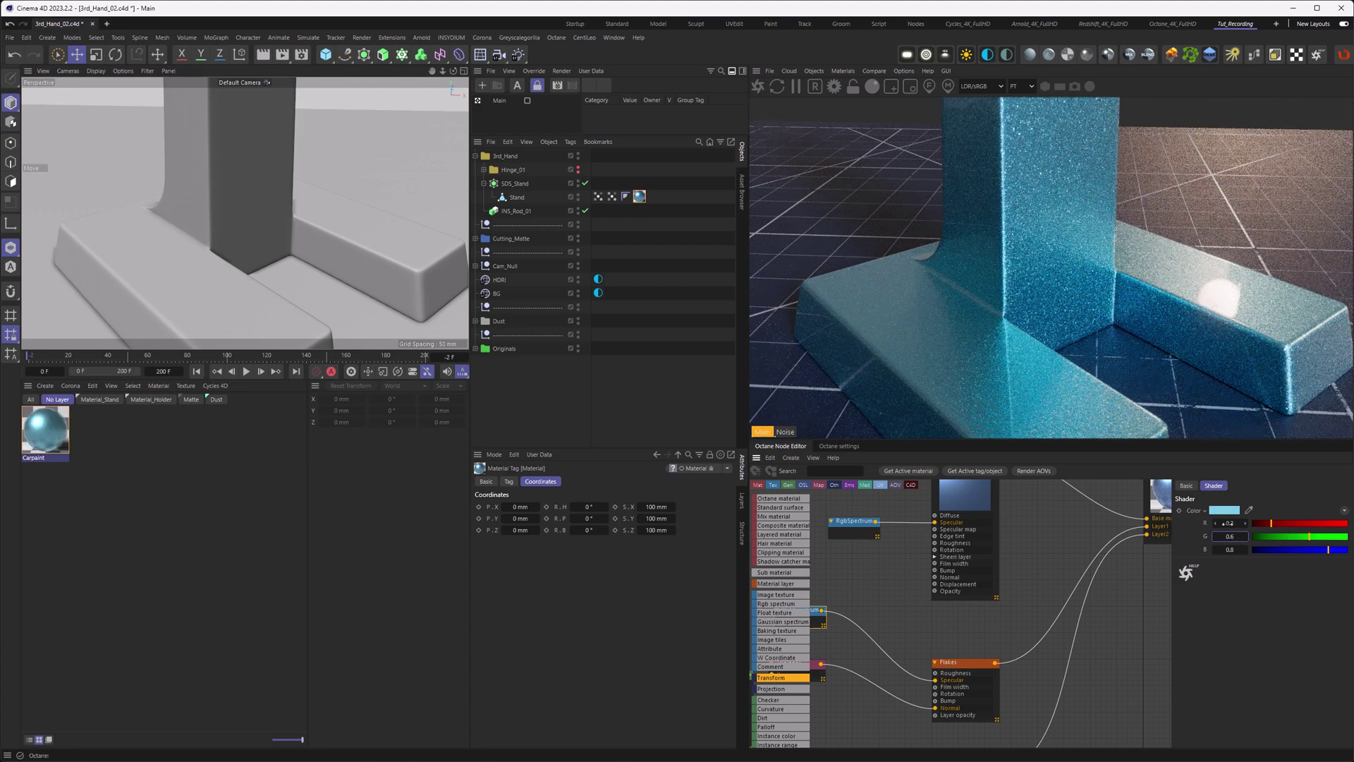
click(1231, 523)
text(0.2)
key(BackSpace)
text(4)
key(Return)
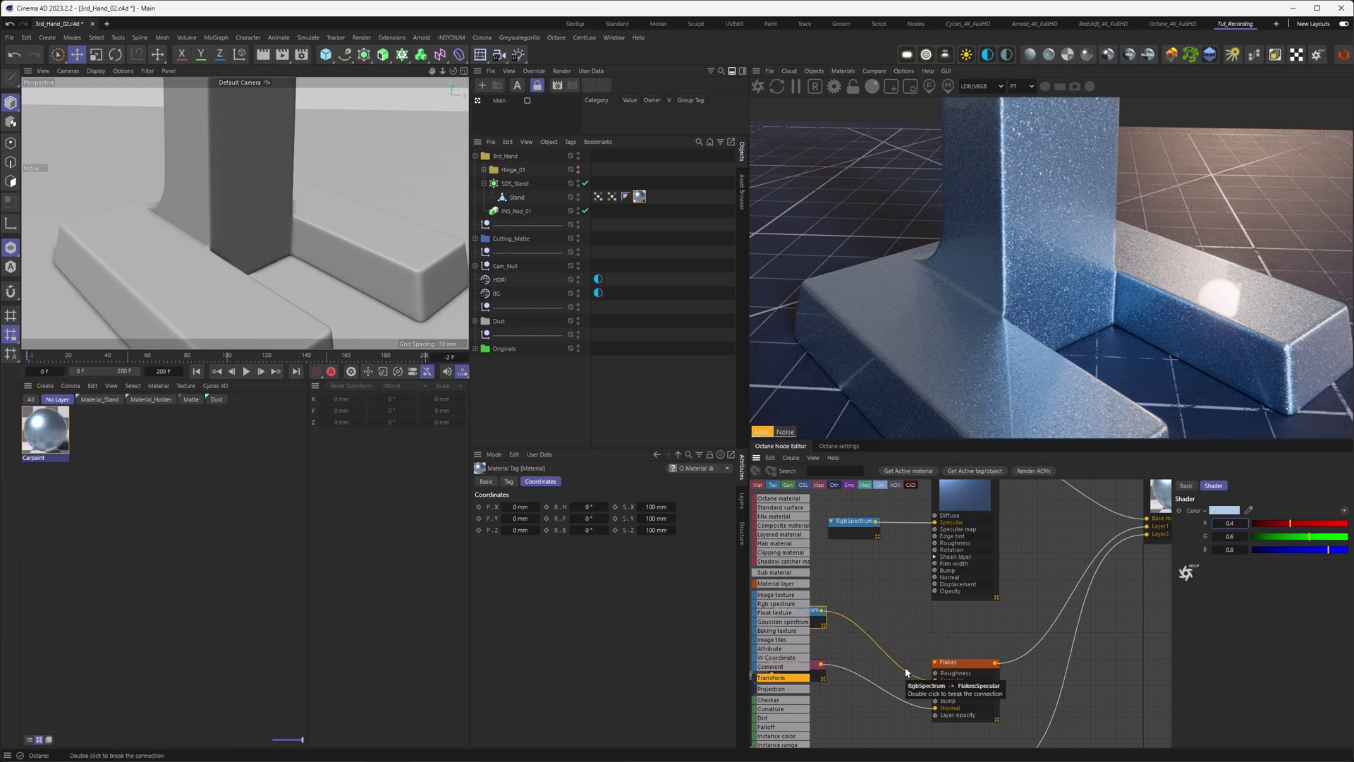
- Set the Flakes metallic layer's roughness to 0.2
click(951, 661)
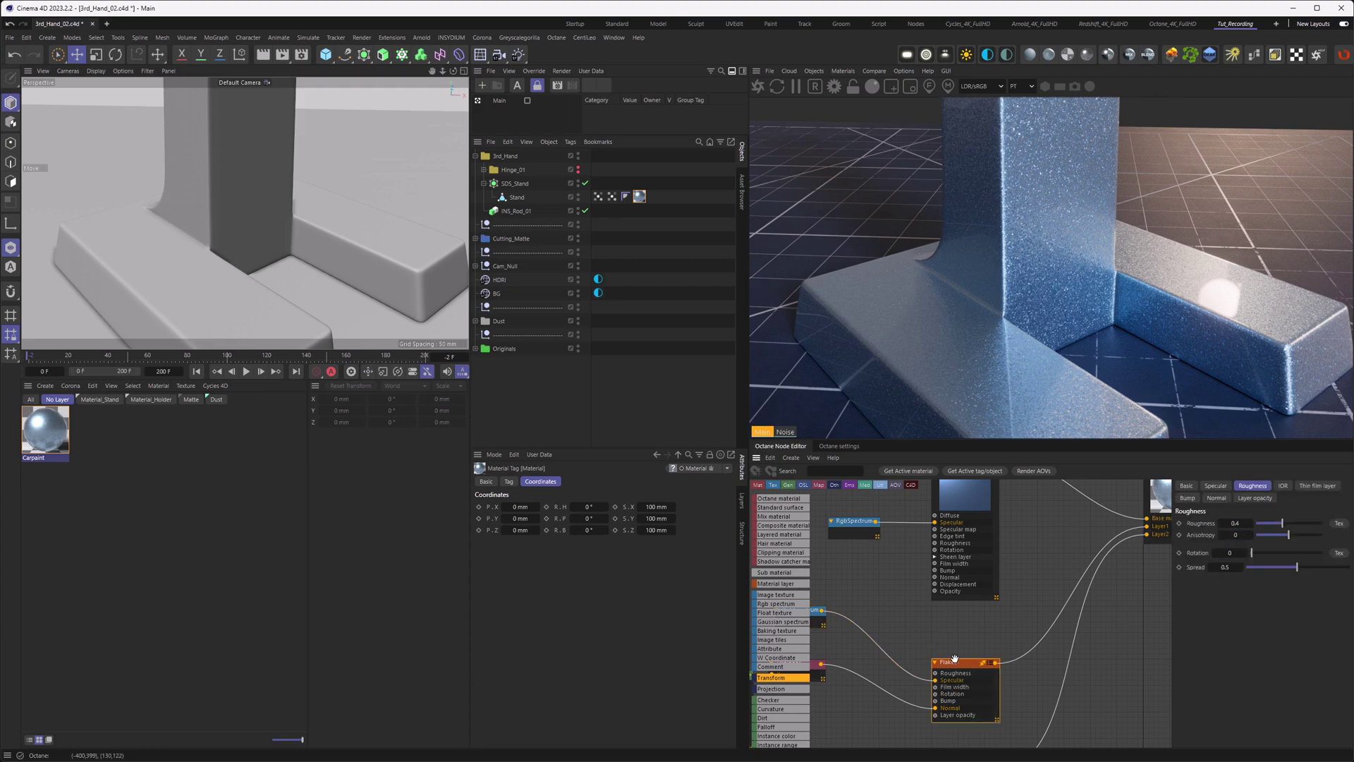
drag(1268, 526, 1244, 529)
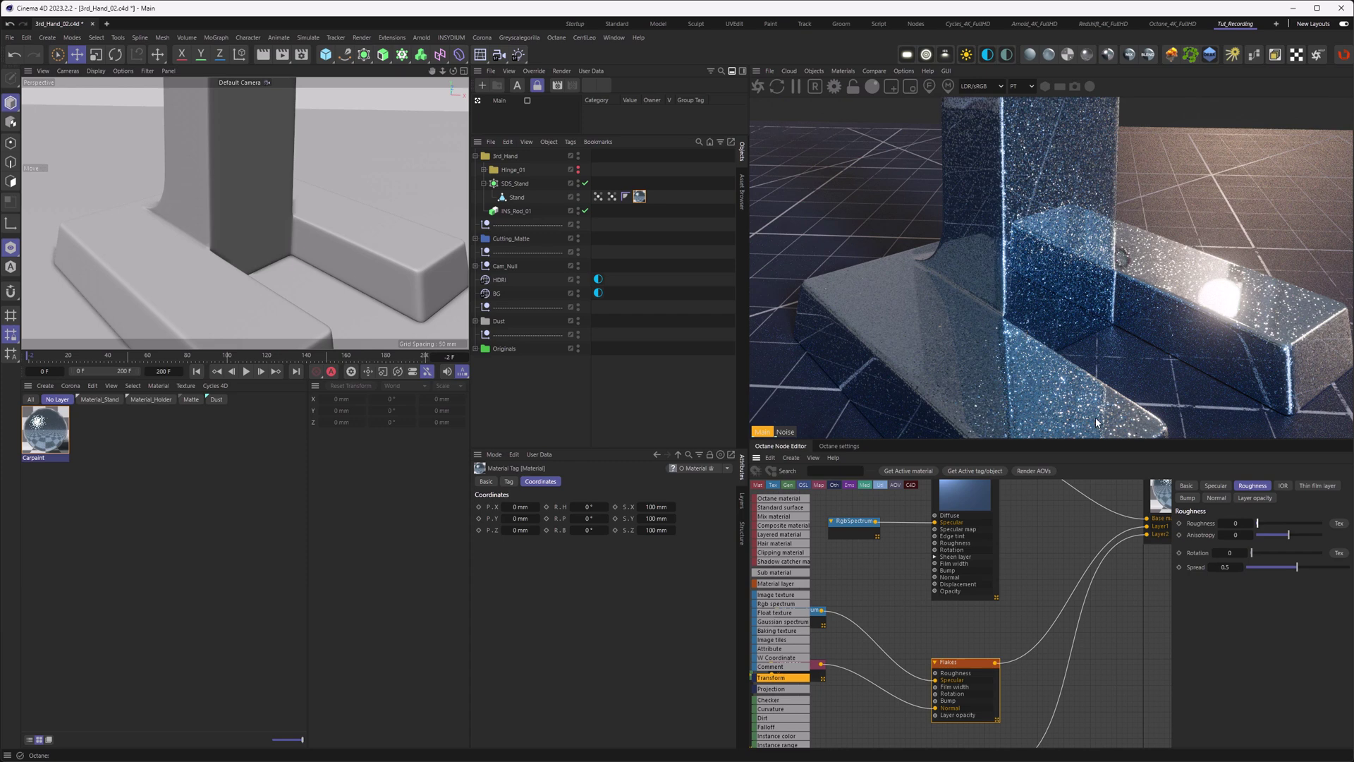
click(1235, 524)
text(0.2)
key(Return)
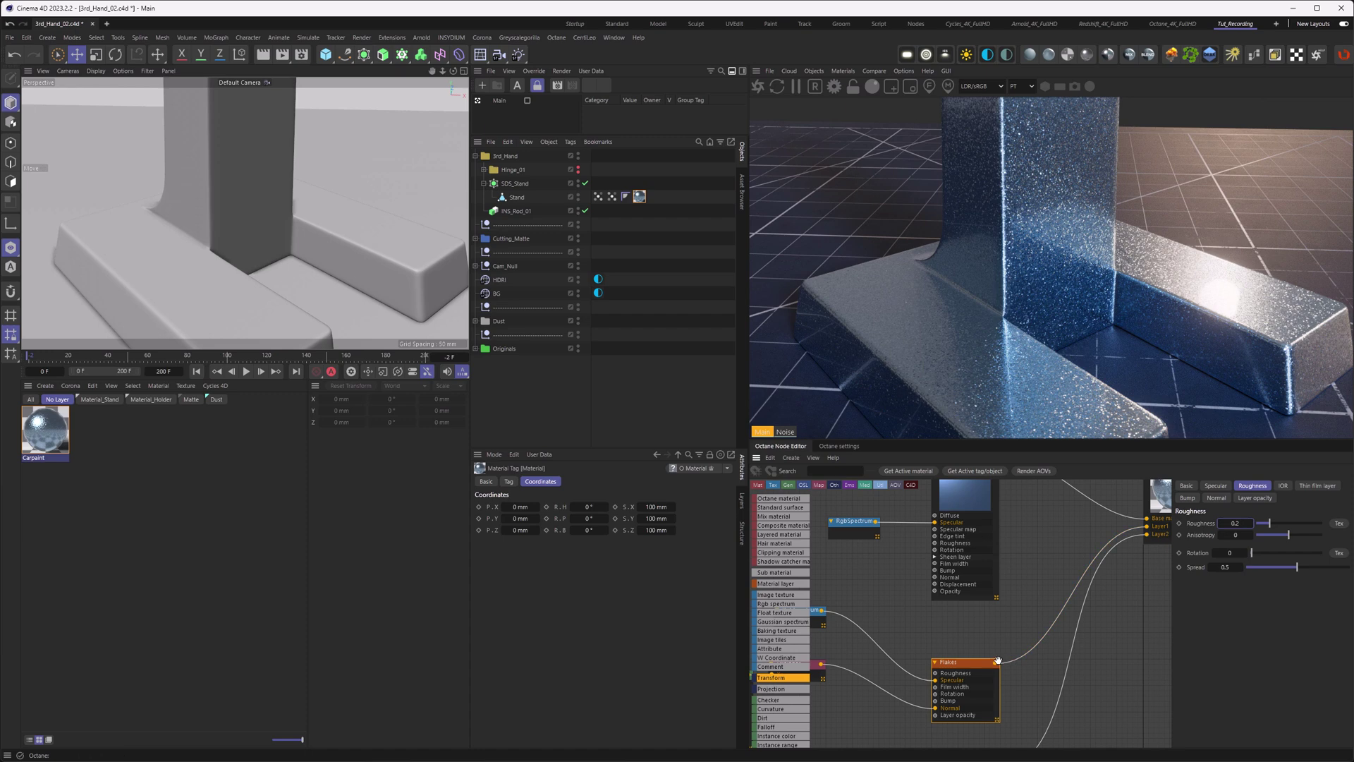
- Add a Color key node below the Triplanar node, beside the Flakes metallic layer
middle_drag(993, 605, 1024, 718)
middle_drag(939, 685, 1021, 527)
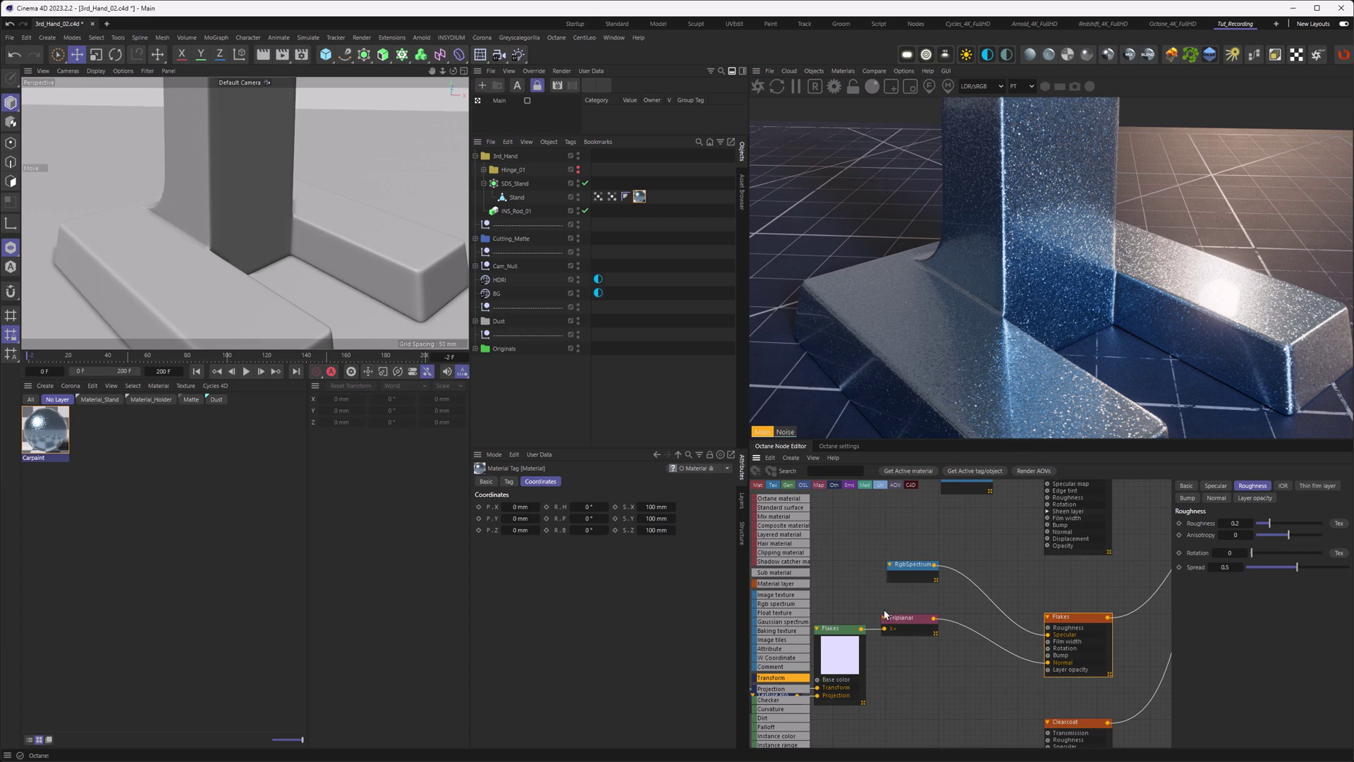
middle_drag(883, 610, 954, 540)
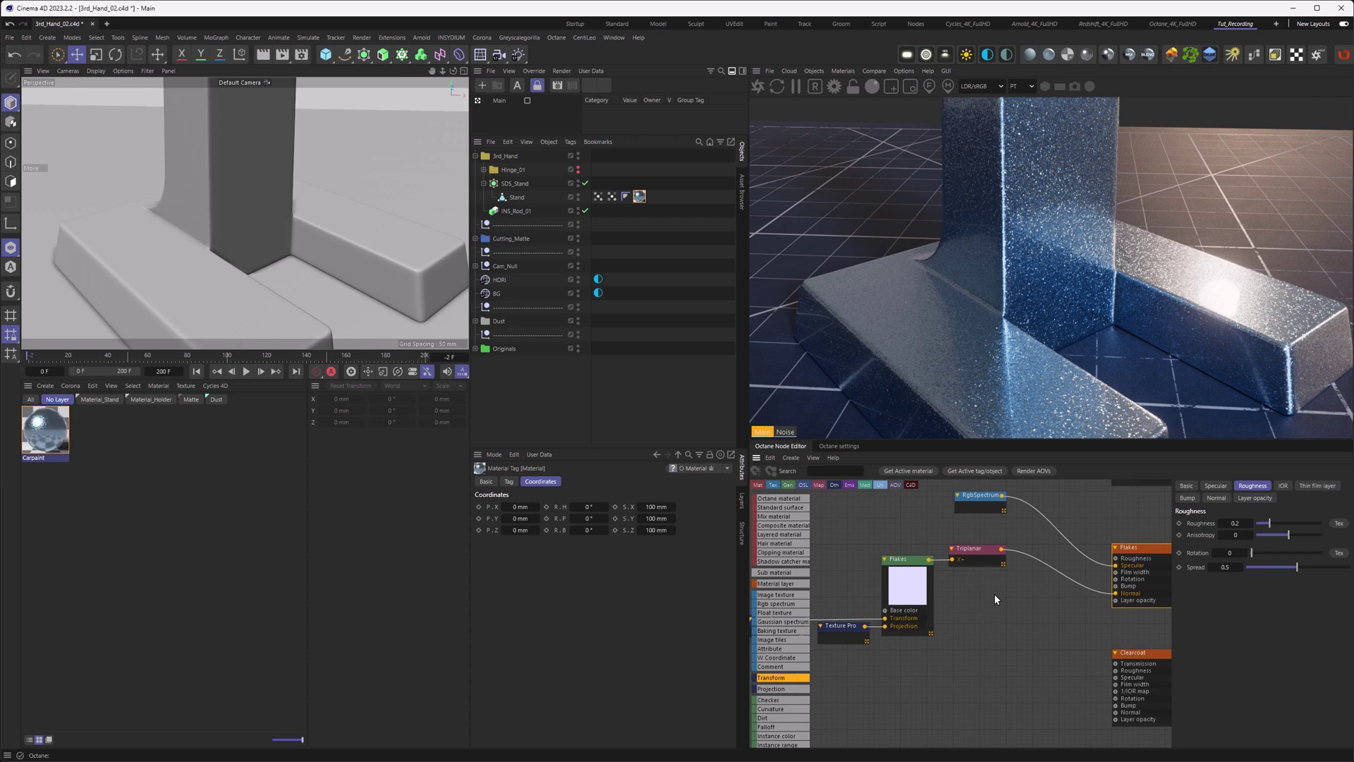
key(c)
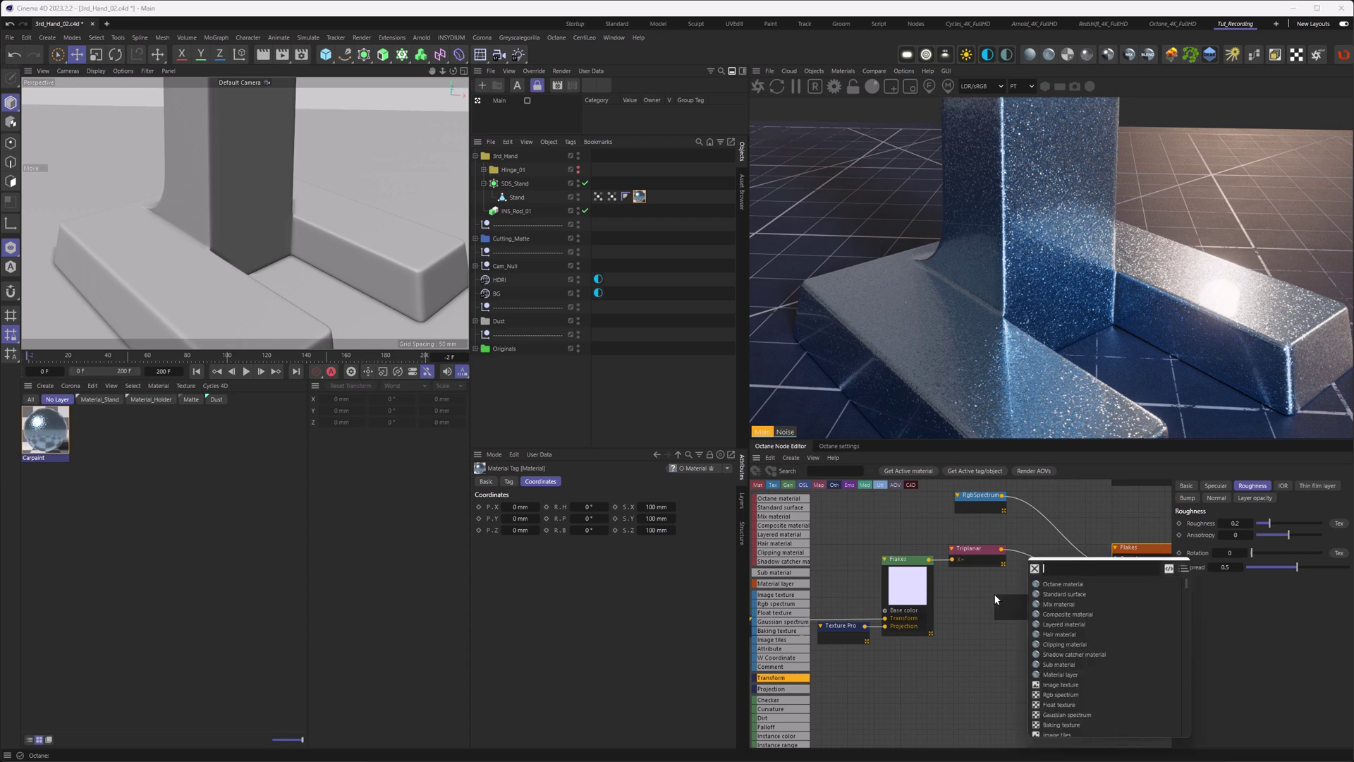
text(key)
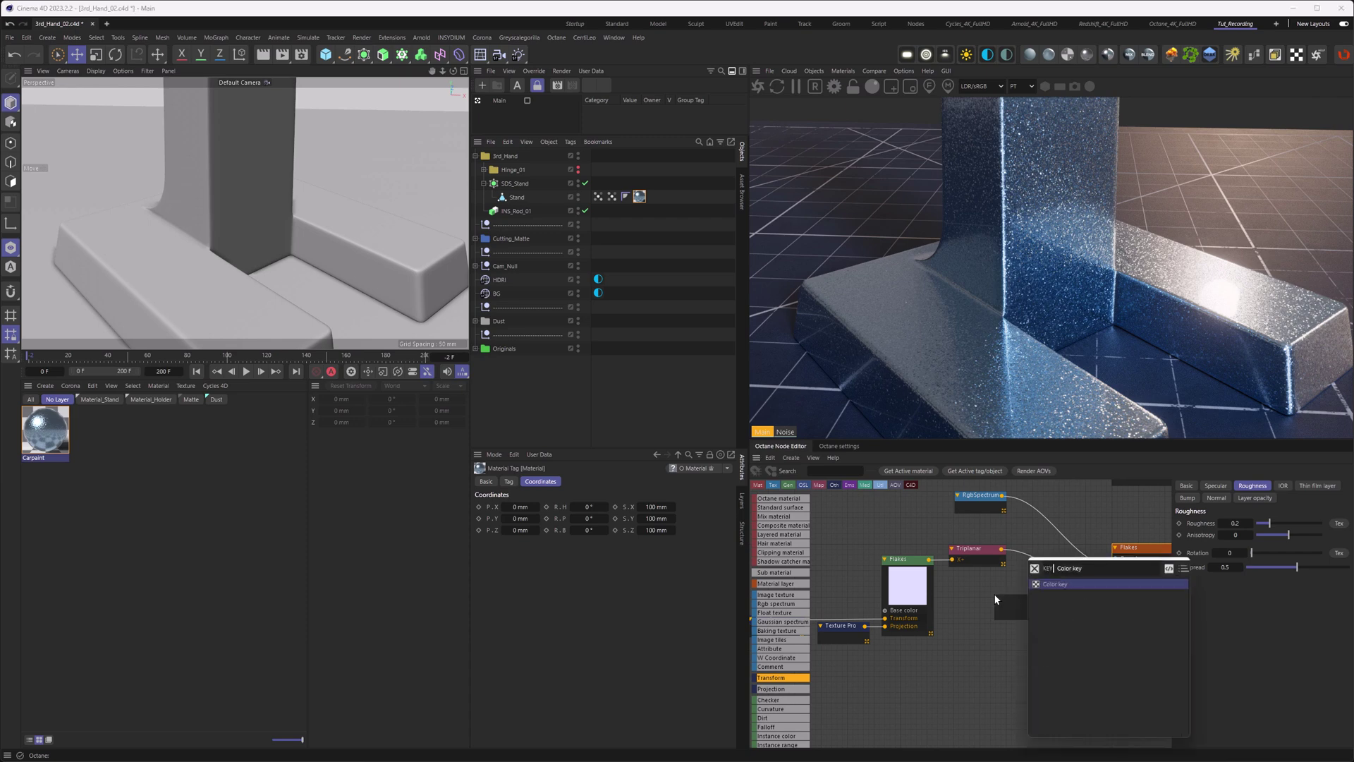
key(Return)
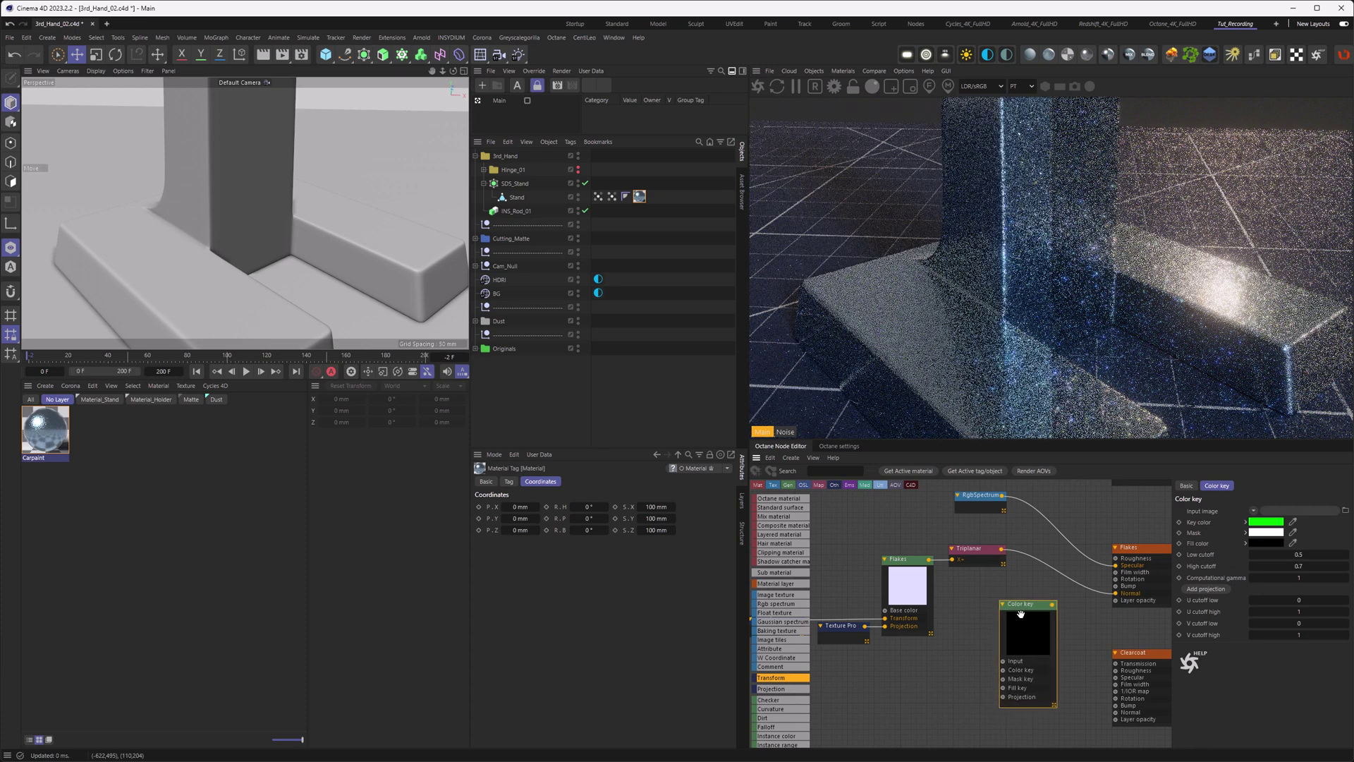
drag(1020, 611, 1023, 609)
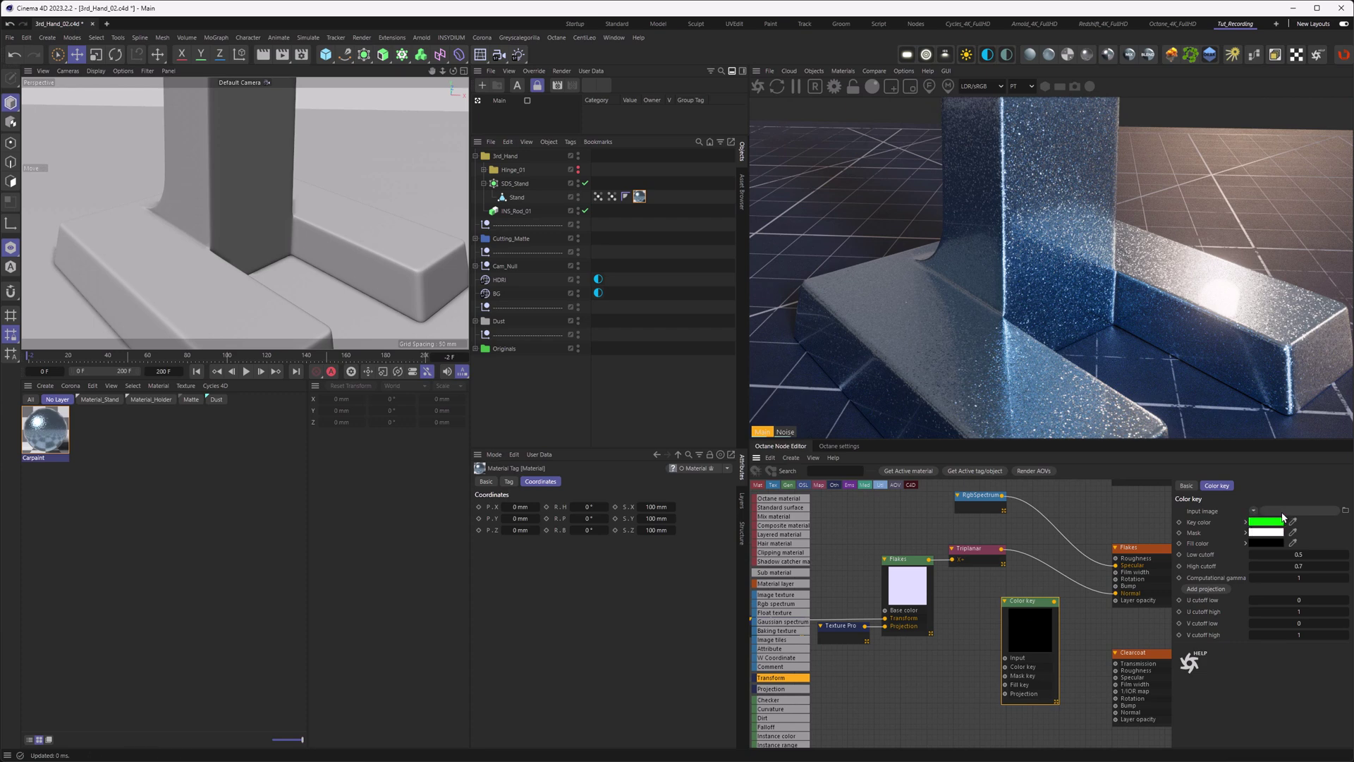
- Connect the Triplanar output to the Color key's Input and the Color key's output to the Flakes layer's Layer opacity
mouse_move(1259, 528)
drag(1001, 552, 1005, 658)
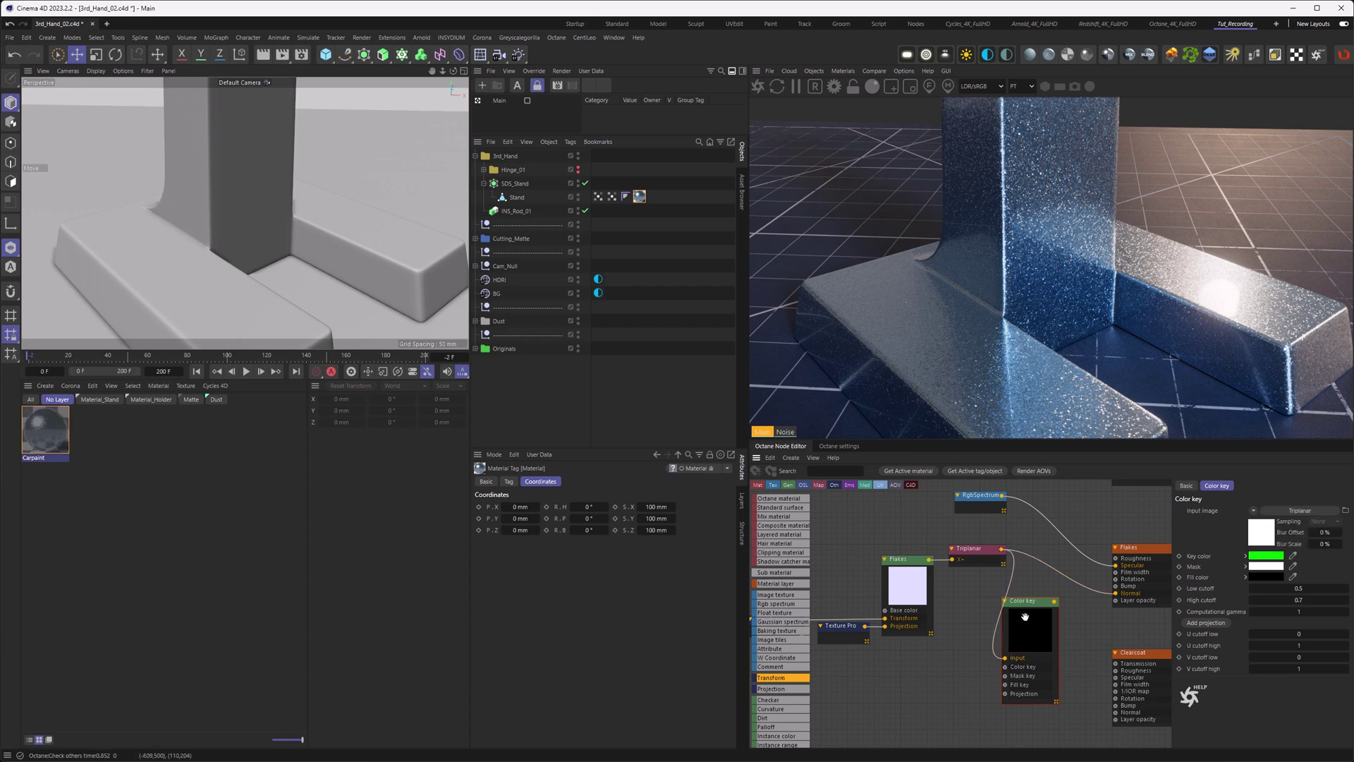
drag(1054, 600, 1115, 600)
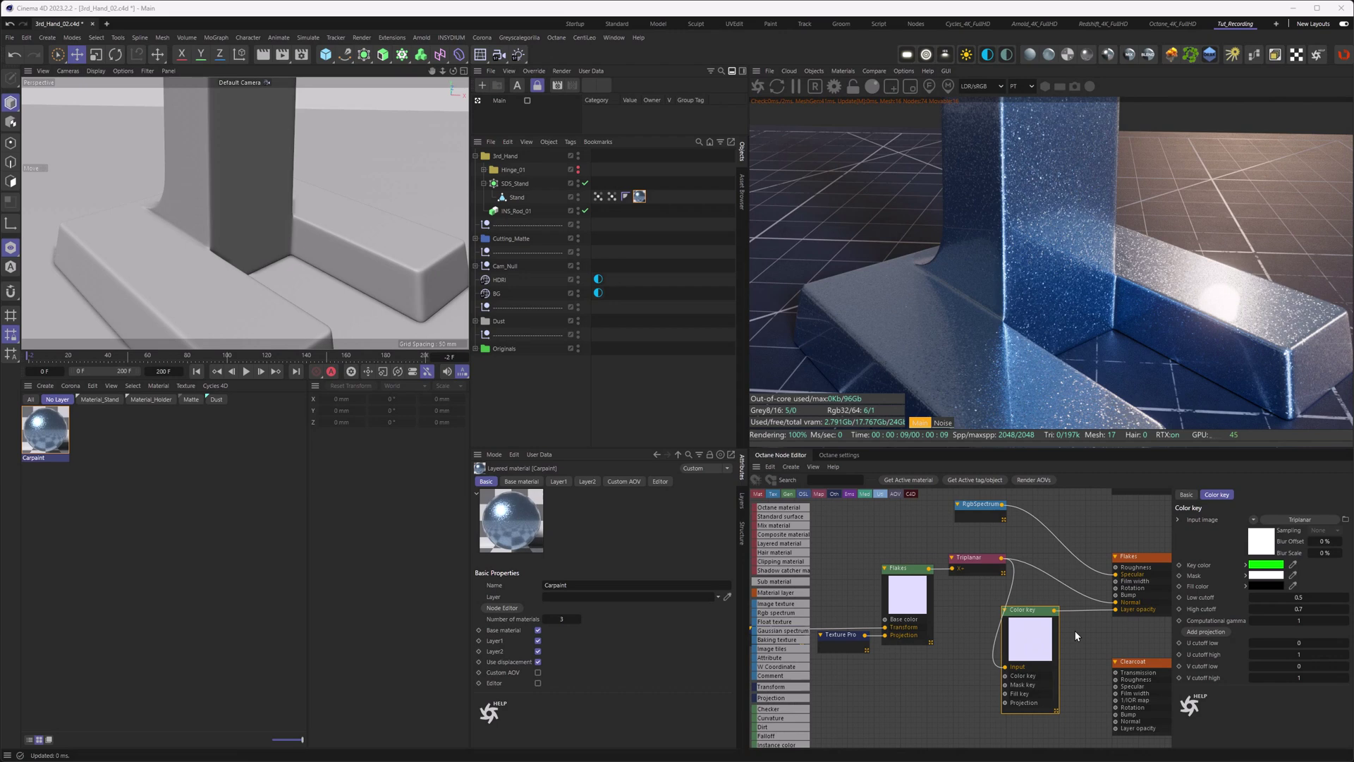
- Sample the Color key's key color from the Flakes texture preview and solo the Color key node
click(1294, 567)
click(902, 587)
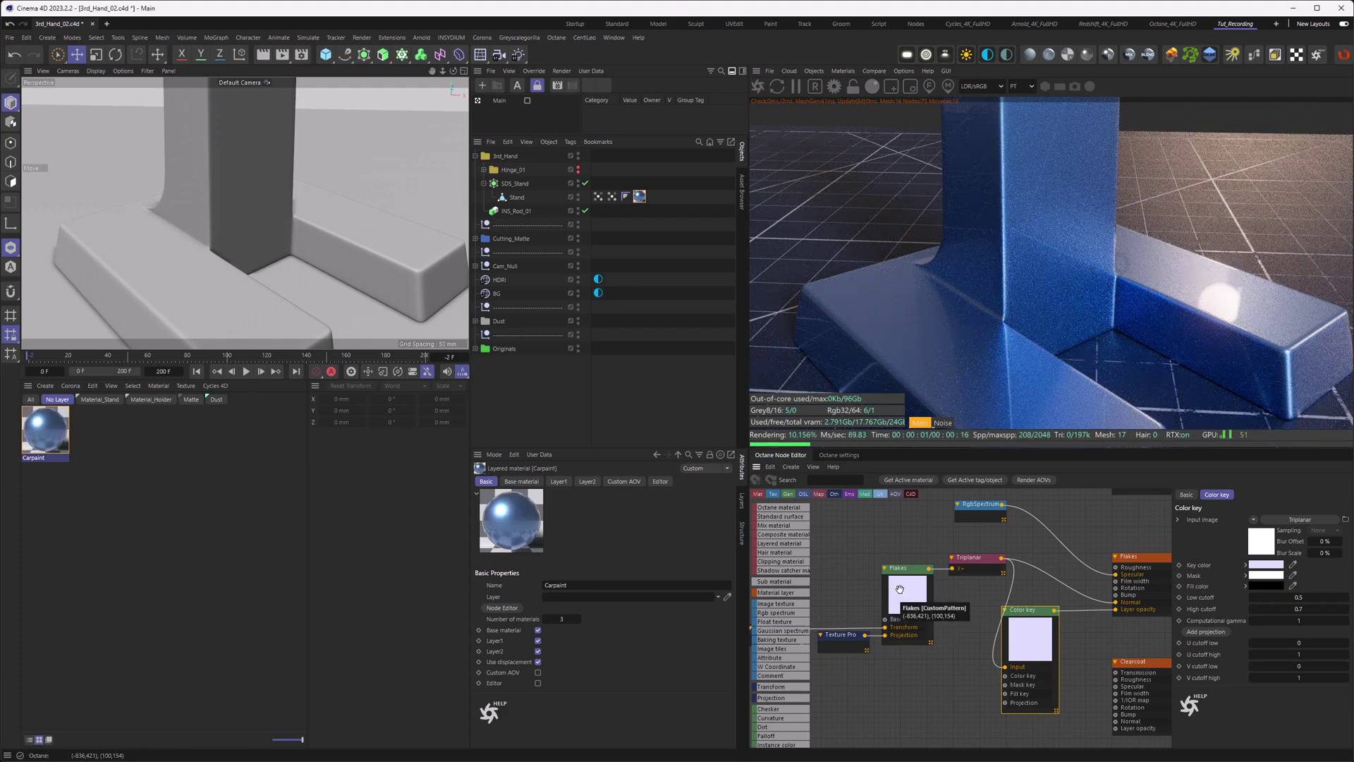
right_click(1034, 614)
click(1048, 640)
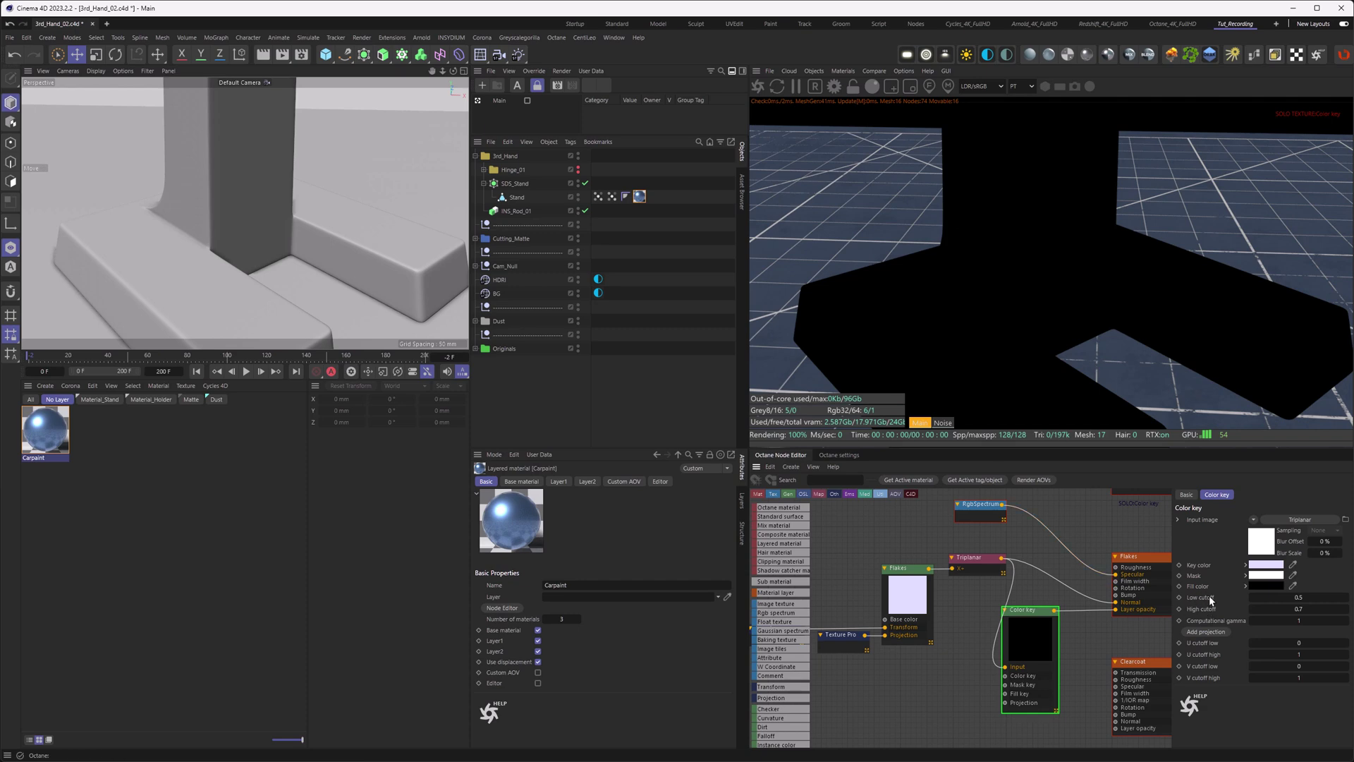
- Set the Color key's low cutoff to 0 and examine the flake mask up close on the stand's edge
click(1299, 597)
key(Return)
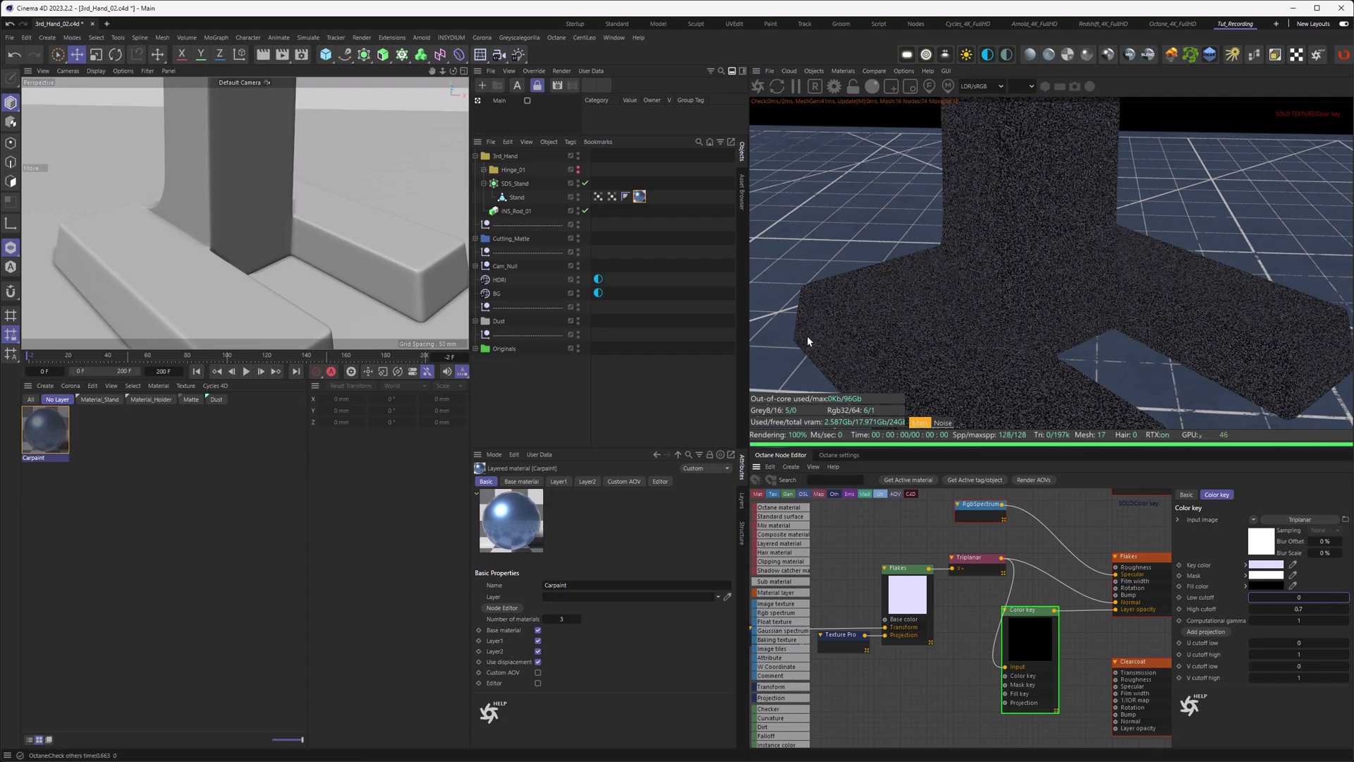
mouse_move(250, 274)
alt+mouse_down()
mouse_move(288, 217)
mouse_move(241, 265)
alt+mouse_up()
alt+right_drag(233, 264, 325, 255)
alt+drag(325, 255, 280, 274)
alt+right_drag(282, 269, 344, 231)
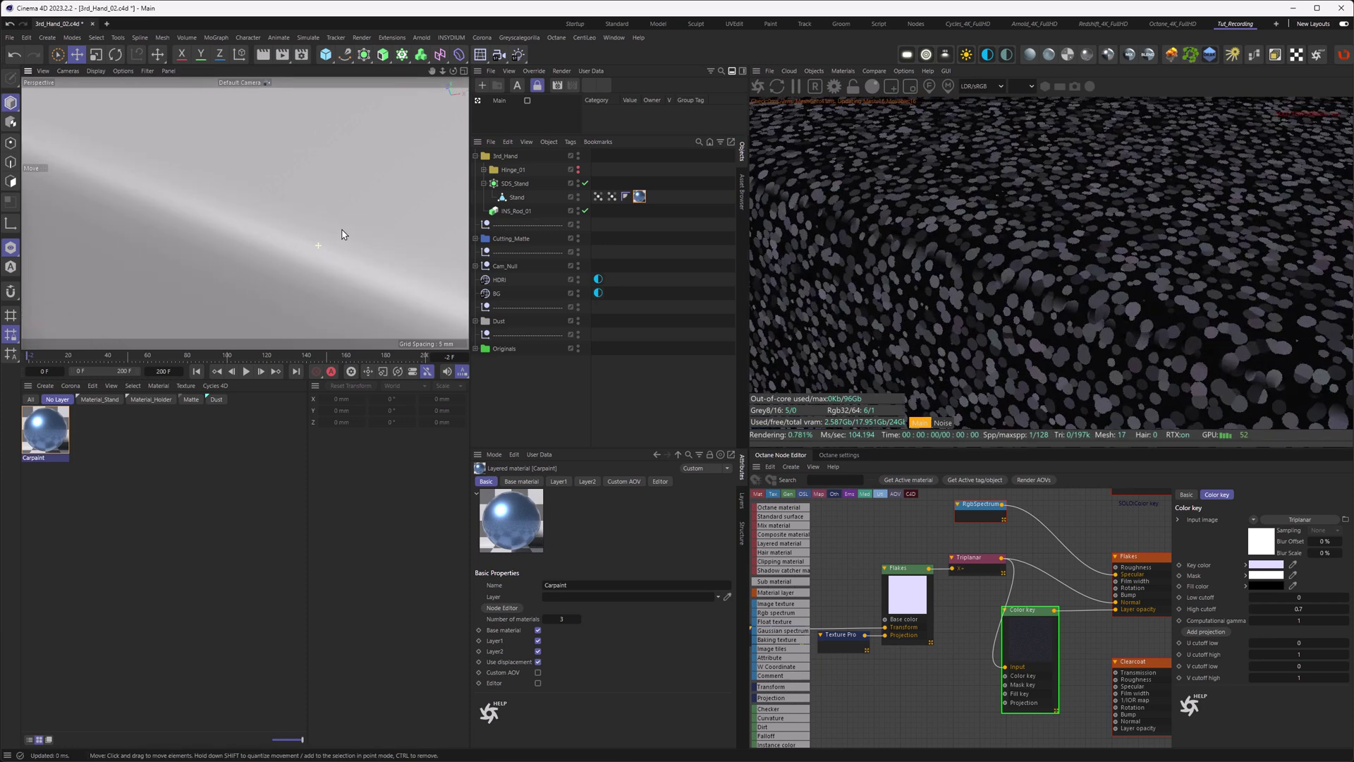
alt+drag(344, 231, 324, 232)
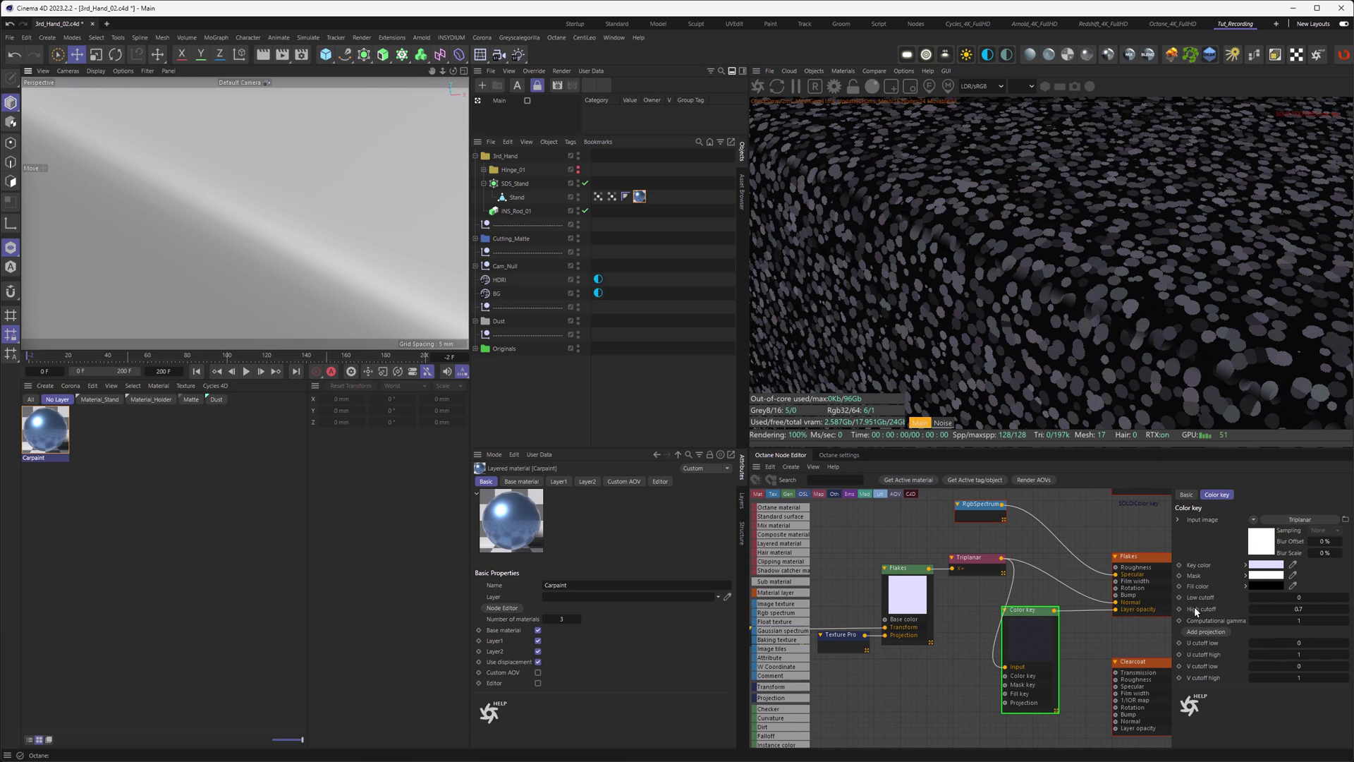
- Set the Color key's high cutoff to 0.1 and its low cutoff to 0.01
click(1291, 609)
text(0.1)
key(Return)
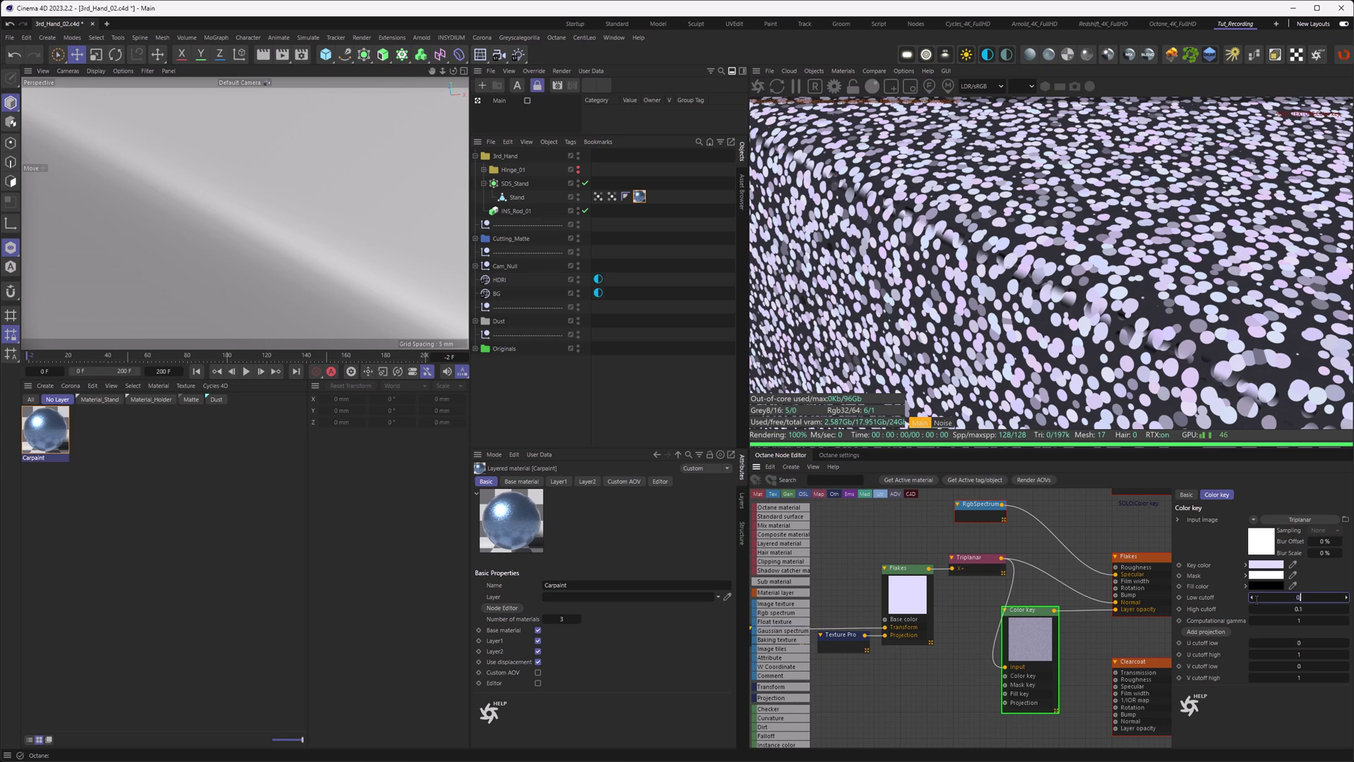
key(Return)
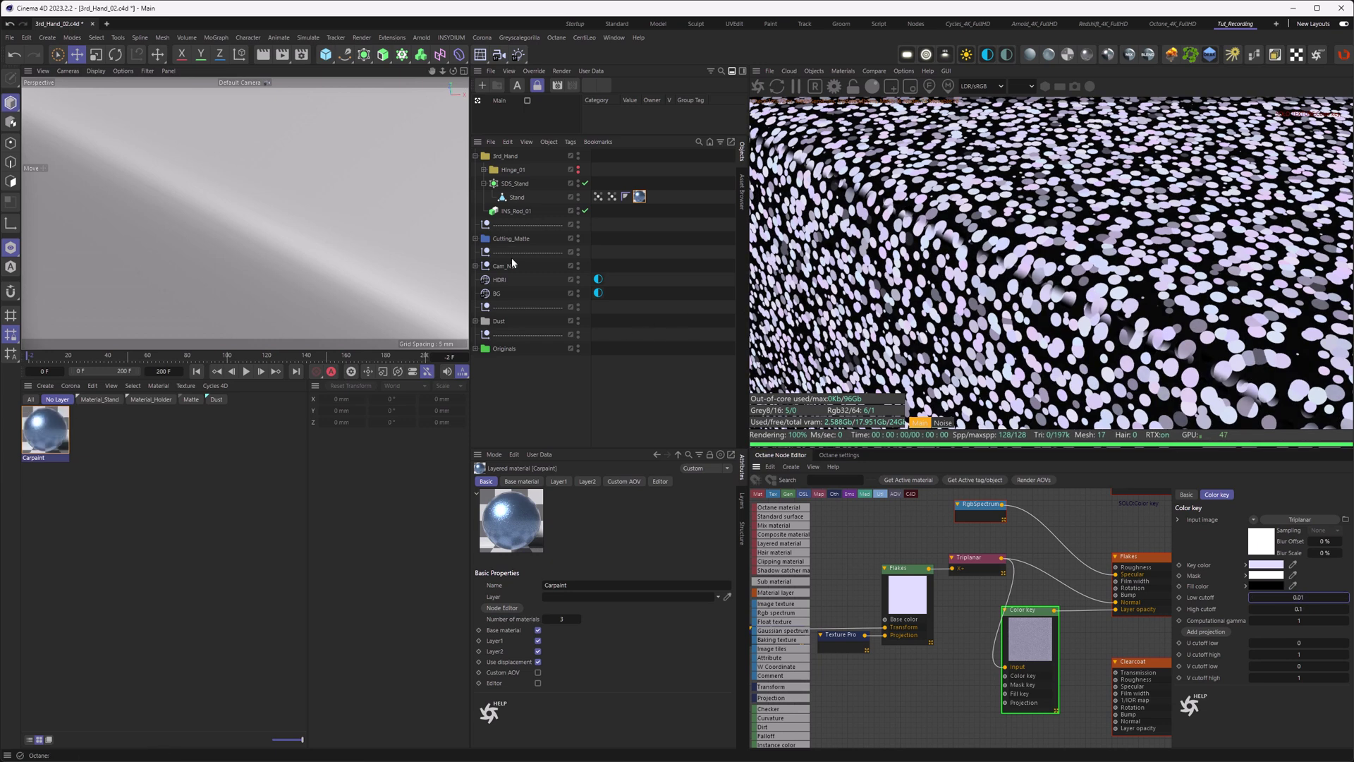
- Disable the node solo and examine the flakes on the stand's foot in the full Carpaint render
alt+right_drag(330, 217, 237, 228)
alt+drag(237, 228, 392, 314)
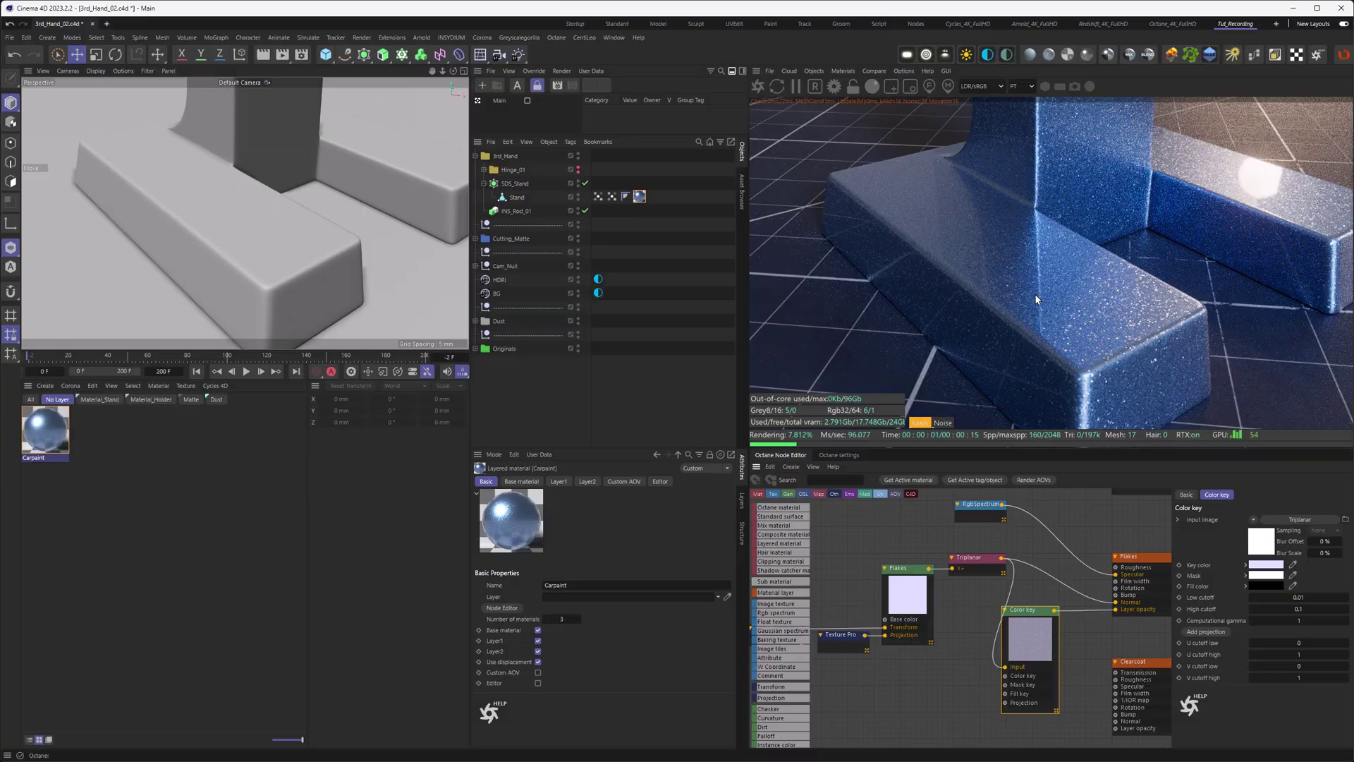
mouse_move(324, 247)
alt+mouse_down()
mouse_move(314, 237)
mouse_move(346, 239)
alt+mouse_up()
alt+right_drag(315, 298, 351, 277)
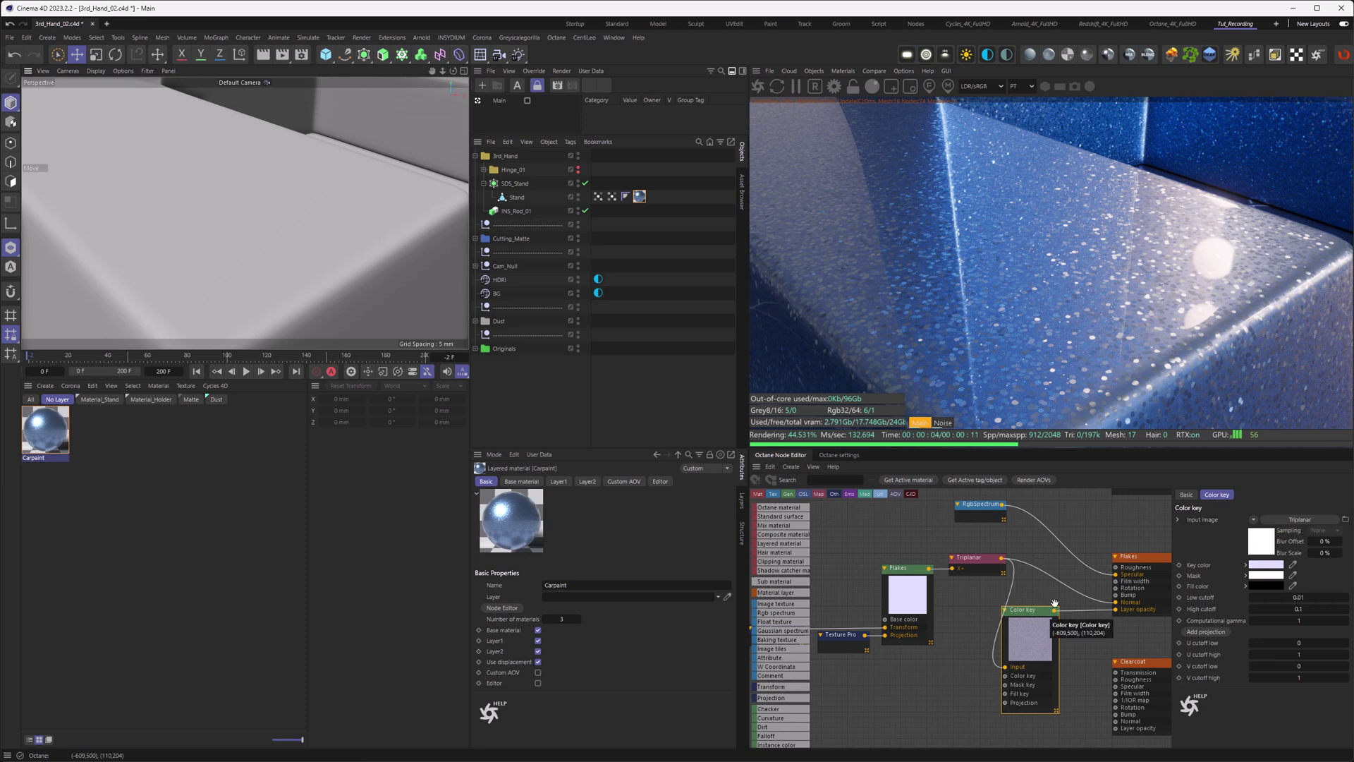
- Set the Flakes texture's flakes size to 0.3
click(1135, 557)
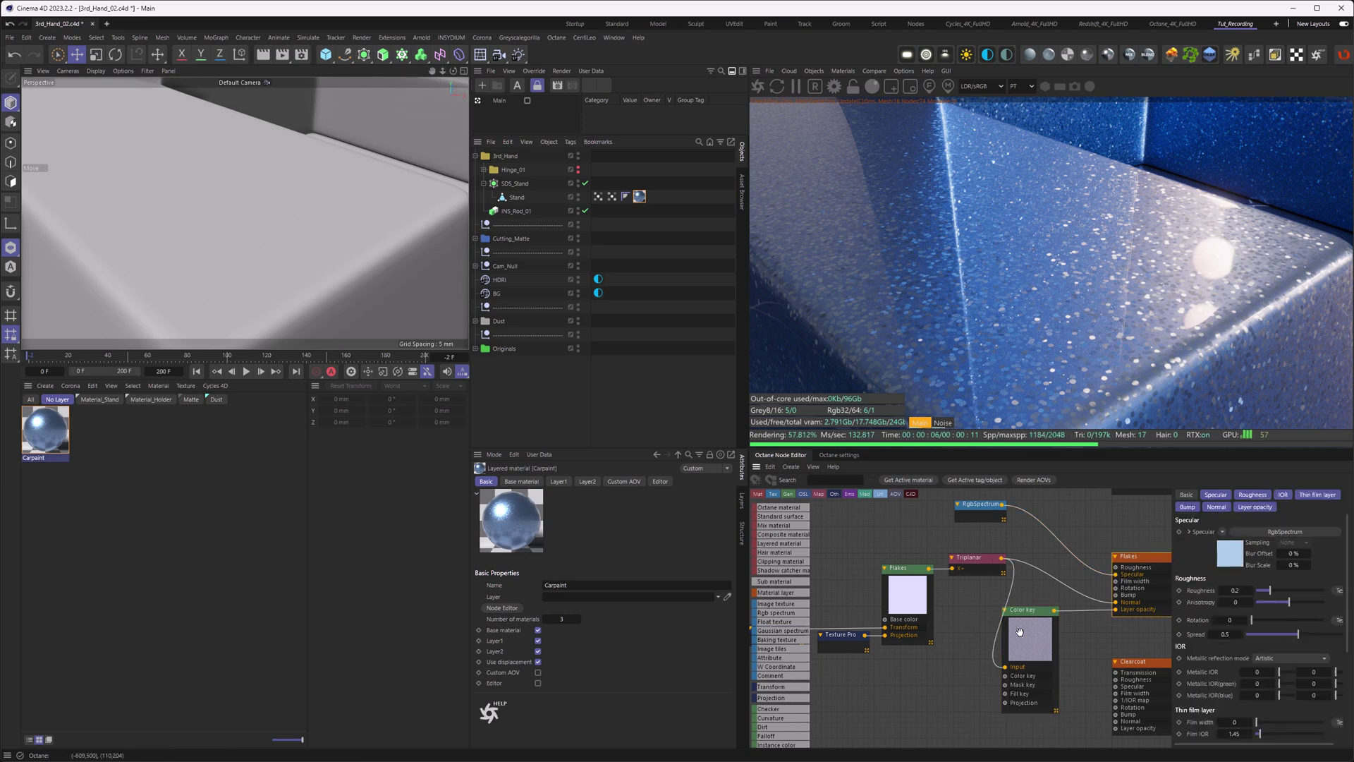
click(911, 598)
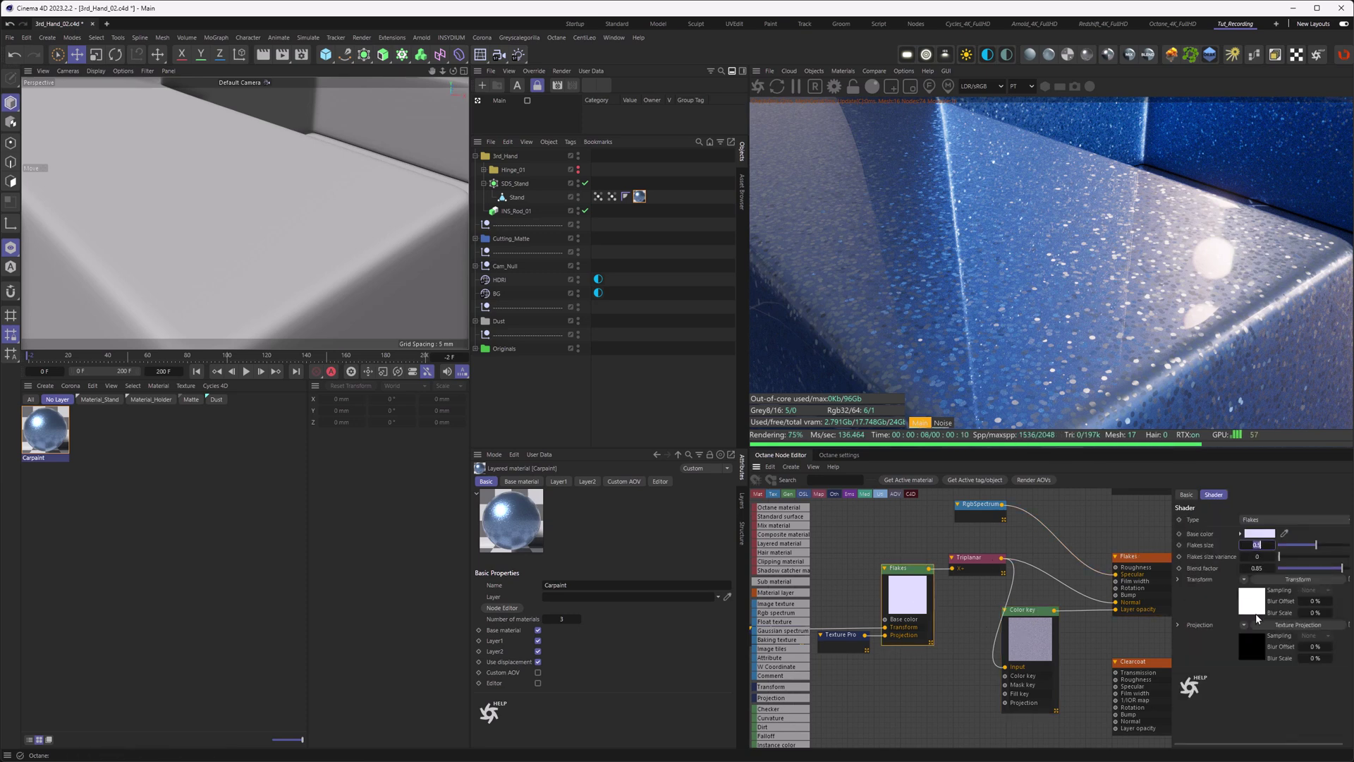
text(0.3)
key(Return)
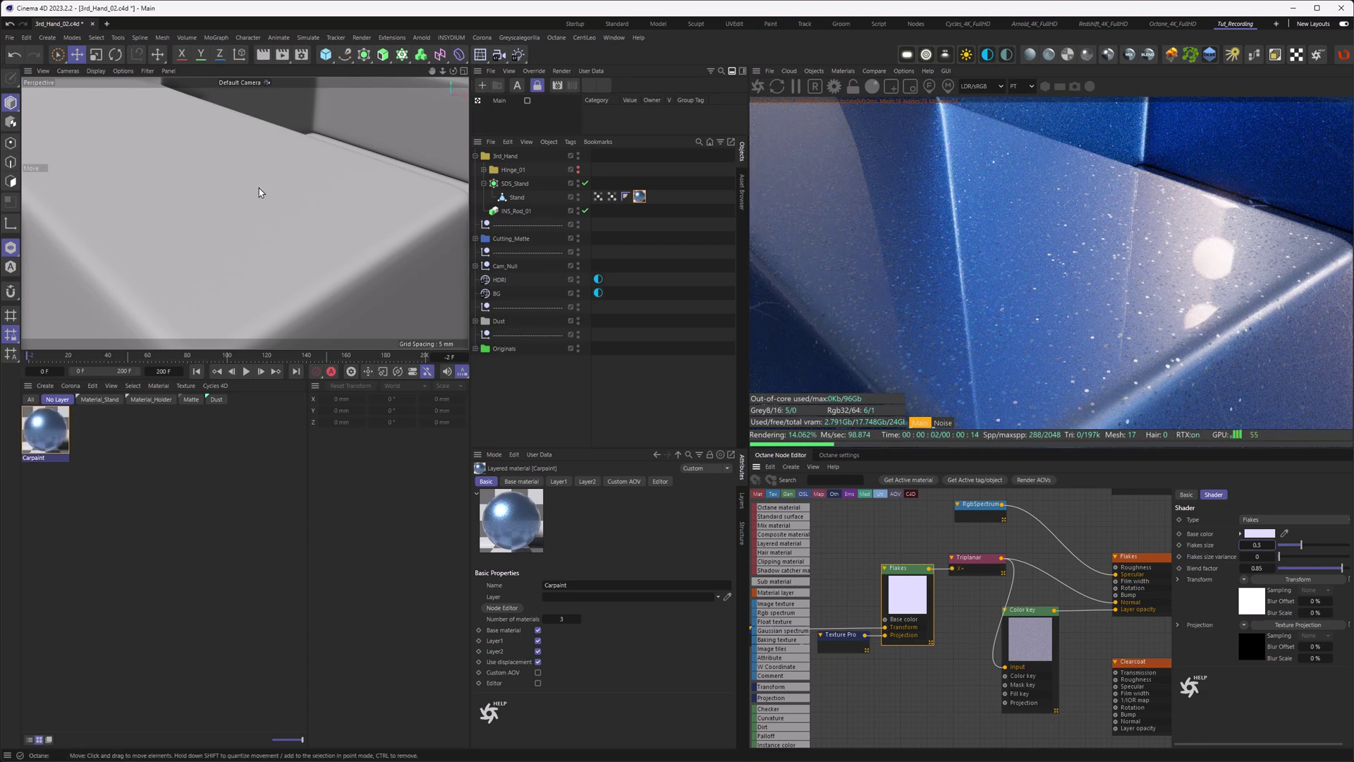
- Examine the flakes across the stand's feet and column from several distances, and save the scene
alt+drag(260, 188, 202, 203)
alt+right_drag(202, 203, 168, 210)
alt+middle_drag(244, 211, 226, 326)
alt+drag(226, 327, 258, 286)
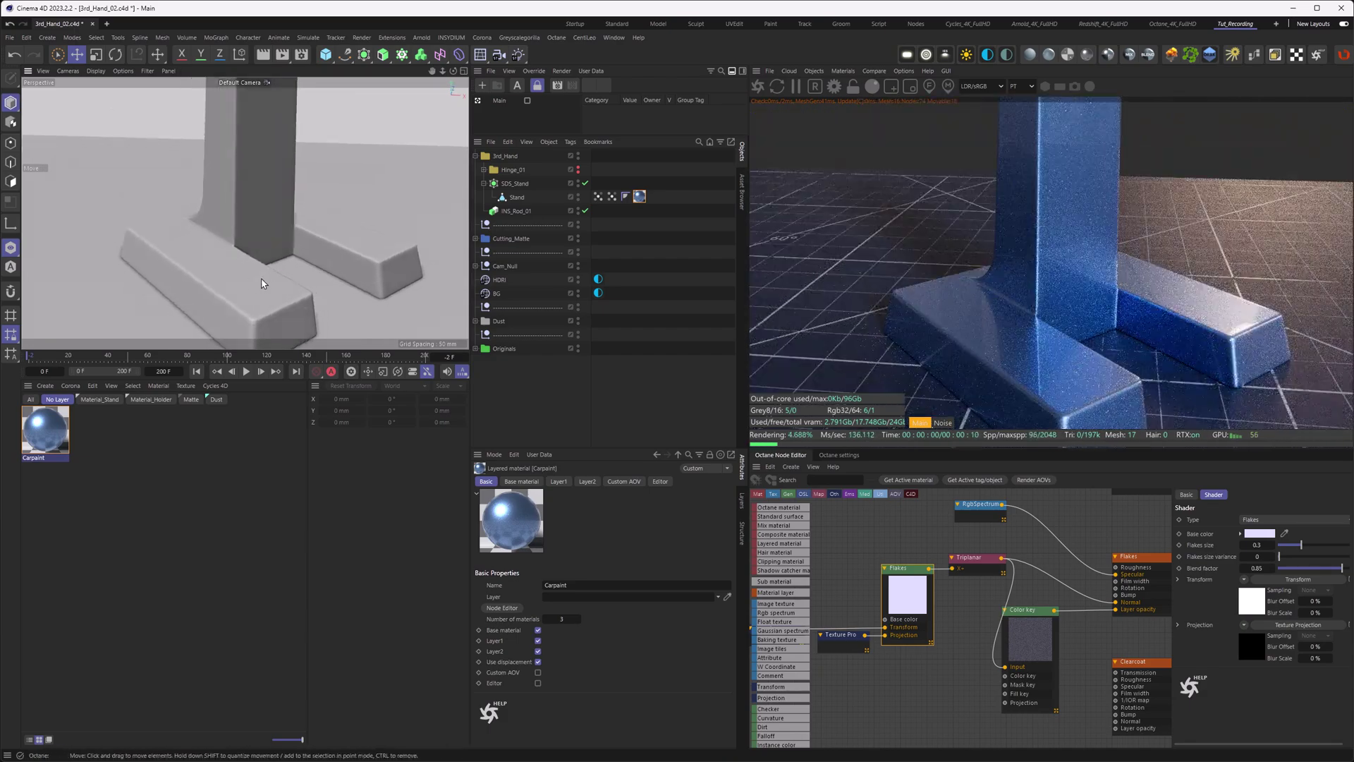
alt+right_drag(264, 245, 266, 222)
mouse_move(267, 221)
alt+mouse_down()
mouse_move(284, 243)
mouse_move(291, 226)
alt+mouse_up()
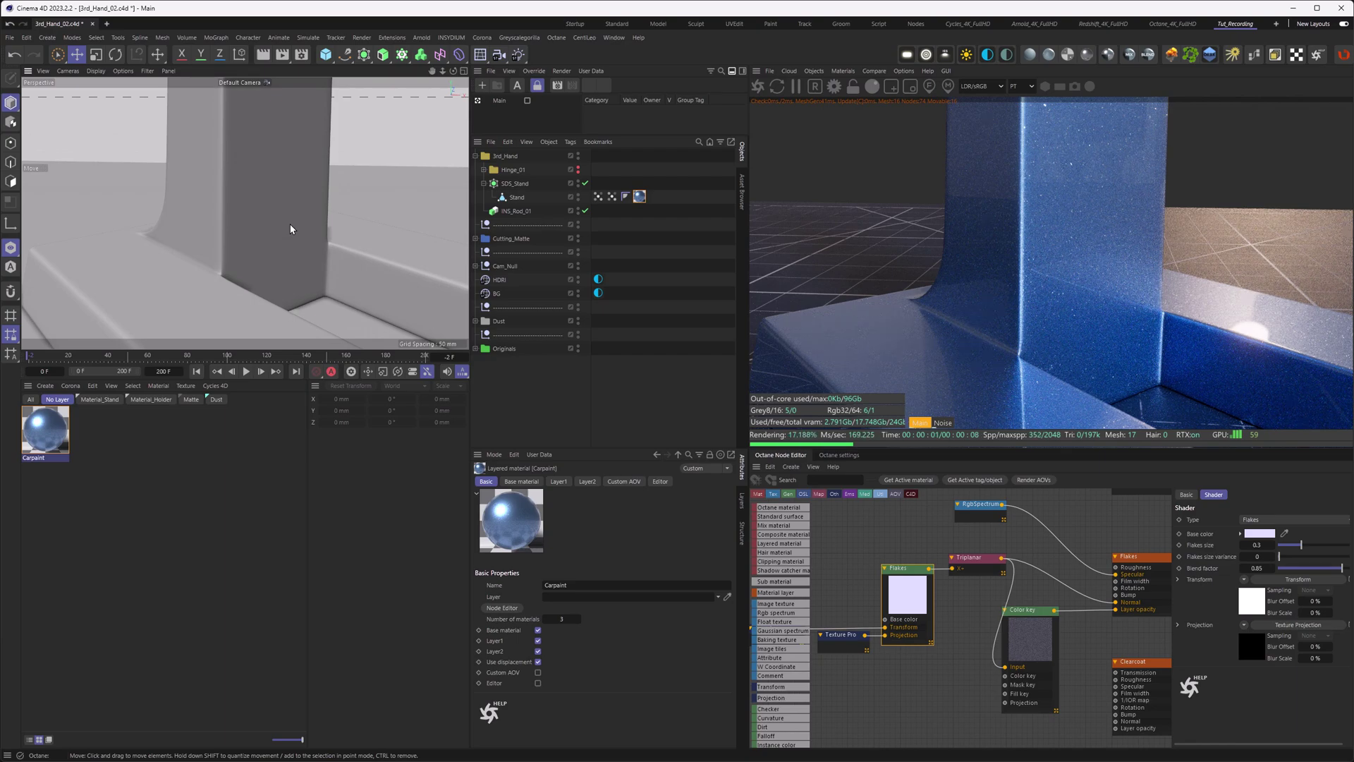
key(ctrl+s)
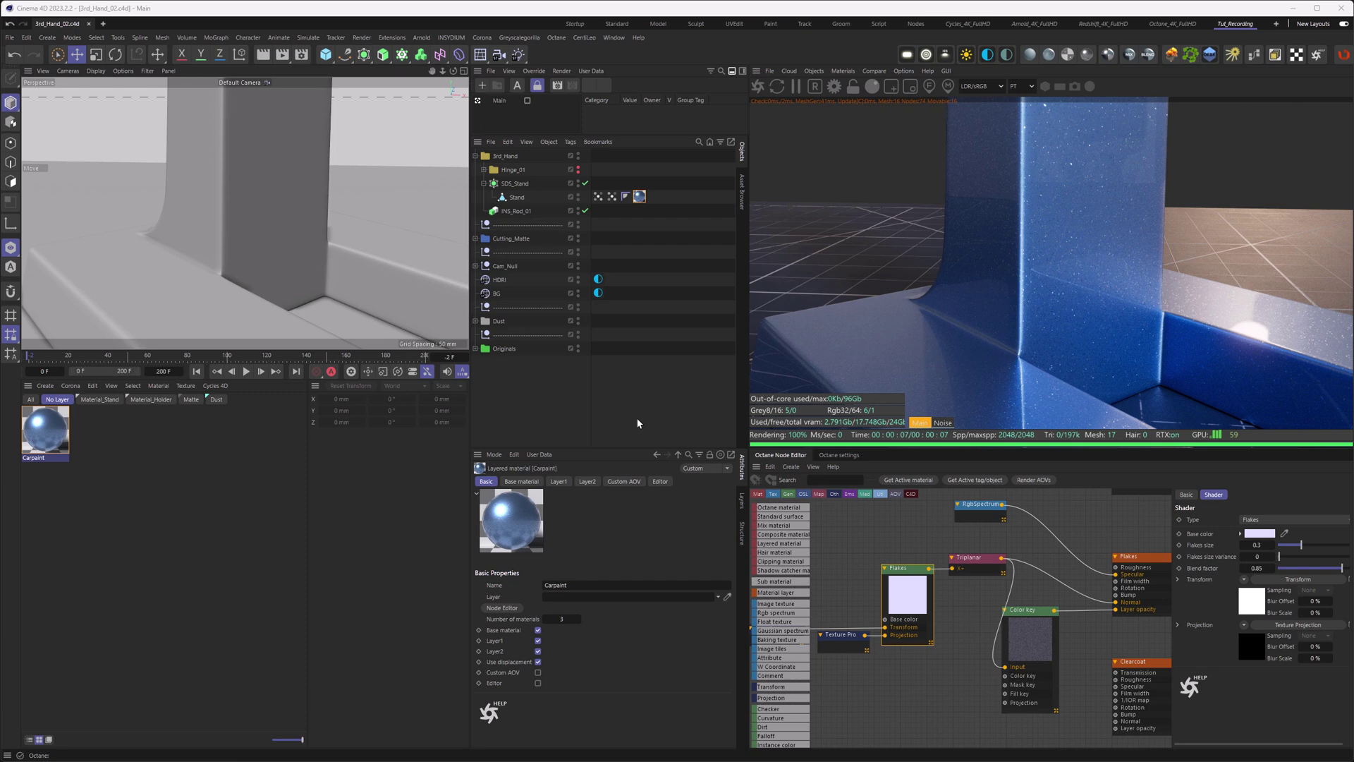
- Add an Octane noise node and connect it to the Clearcoat layer's Bump input
middle_drag(1130, 680, 1066, 565)
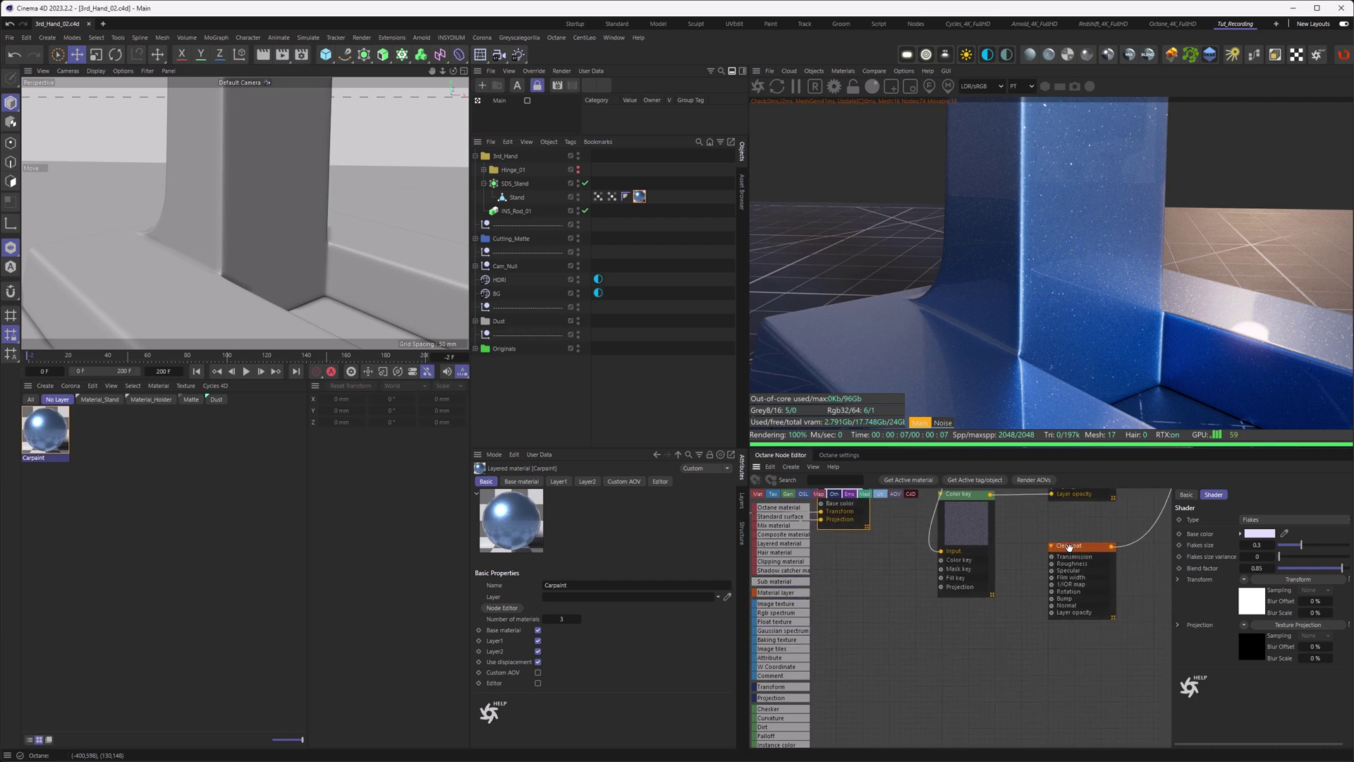
drag(1070, 548, 1069, 655)
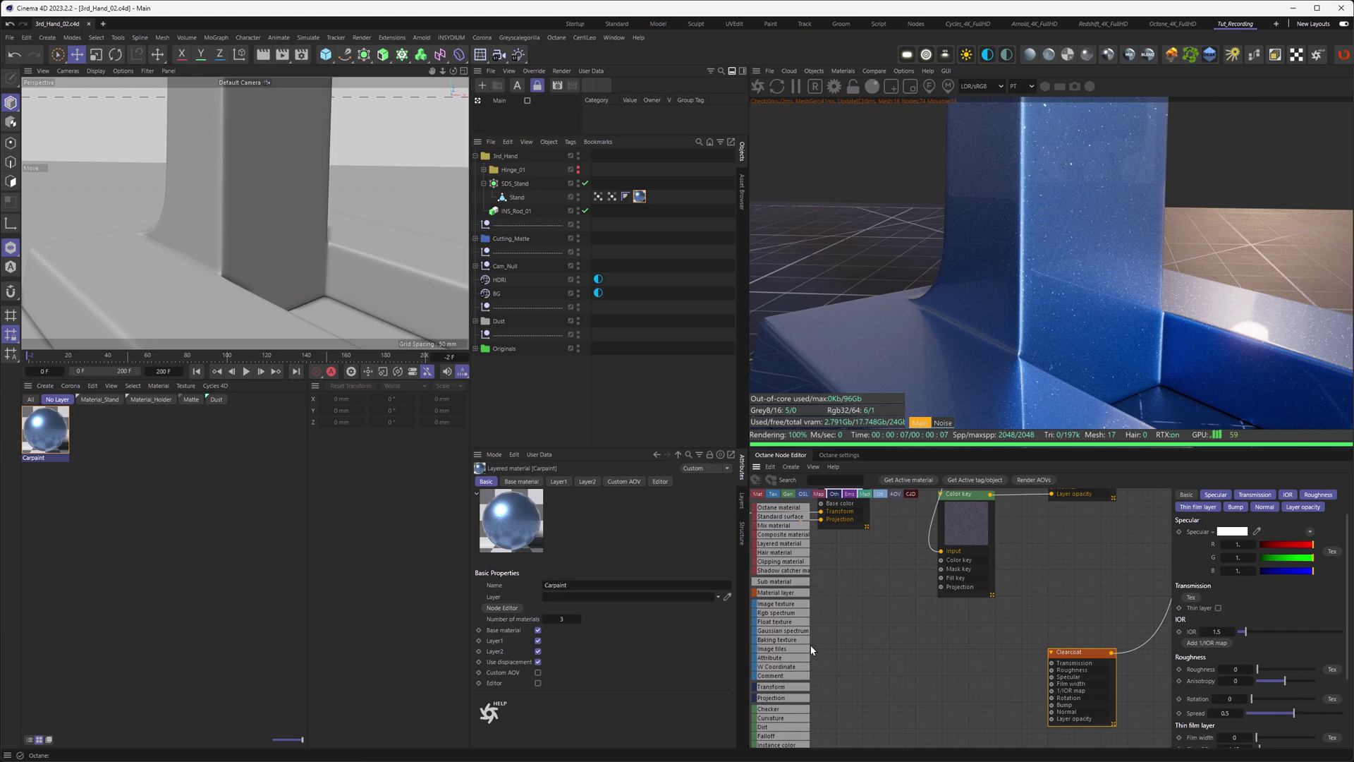
scroll(785, 624, down, 5)
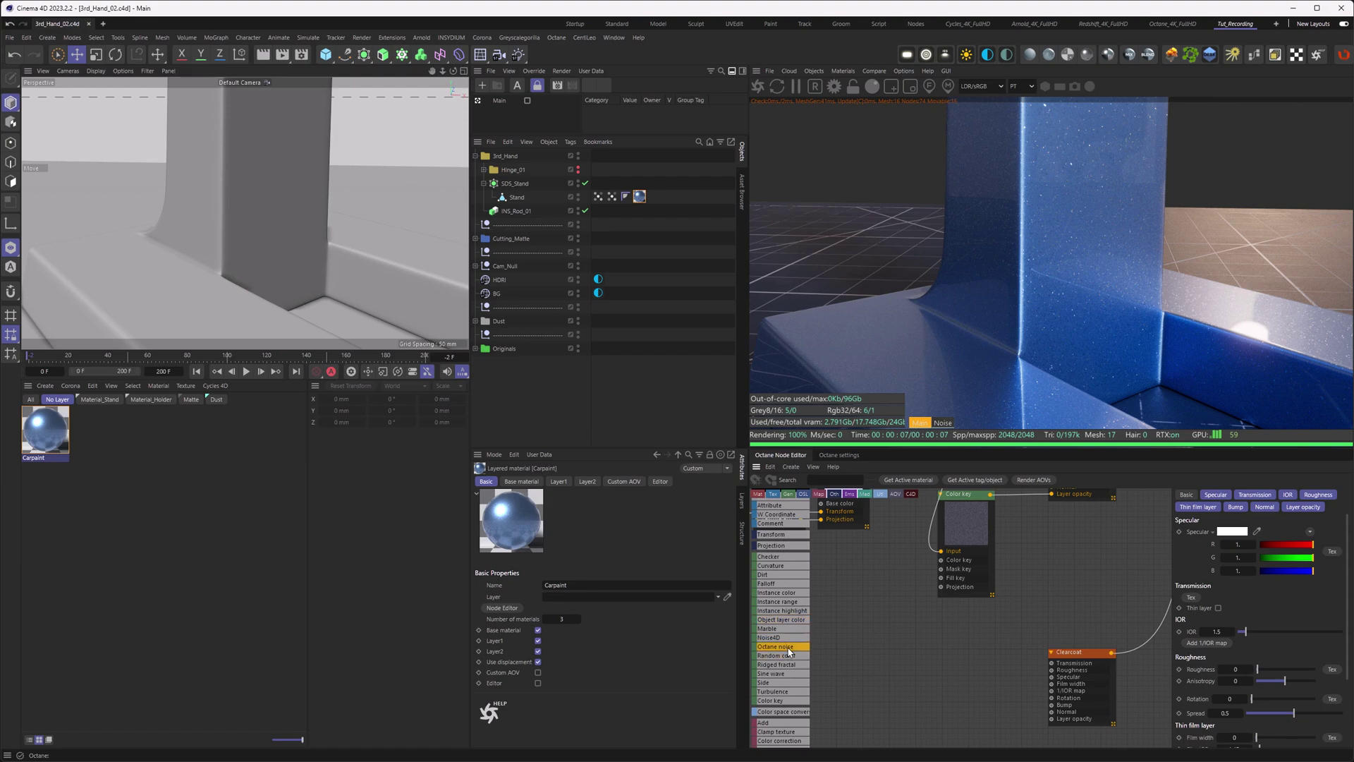
drag(789, 650, 890, 660)
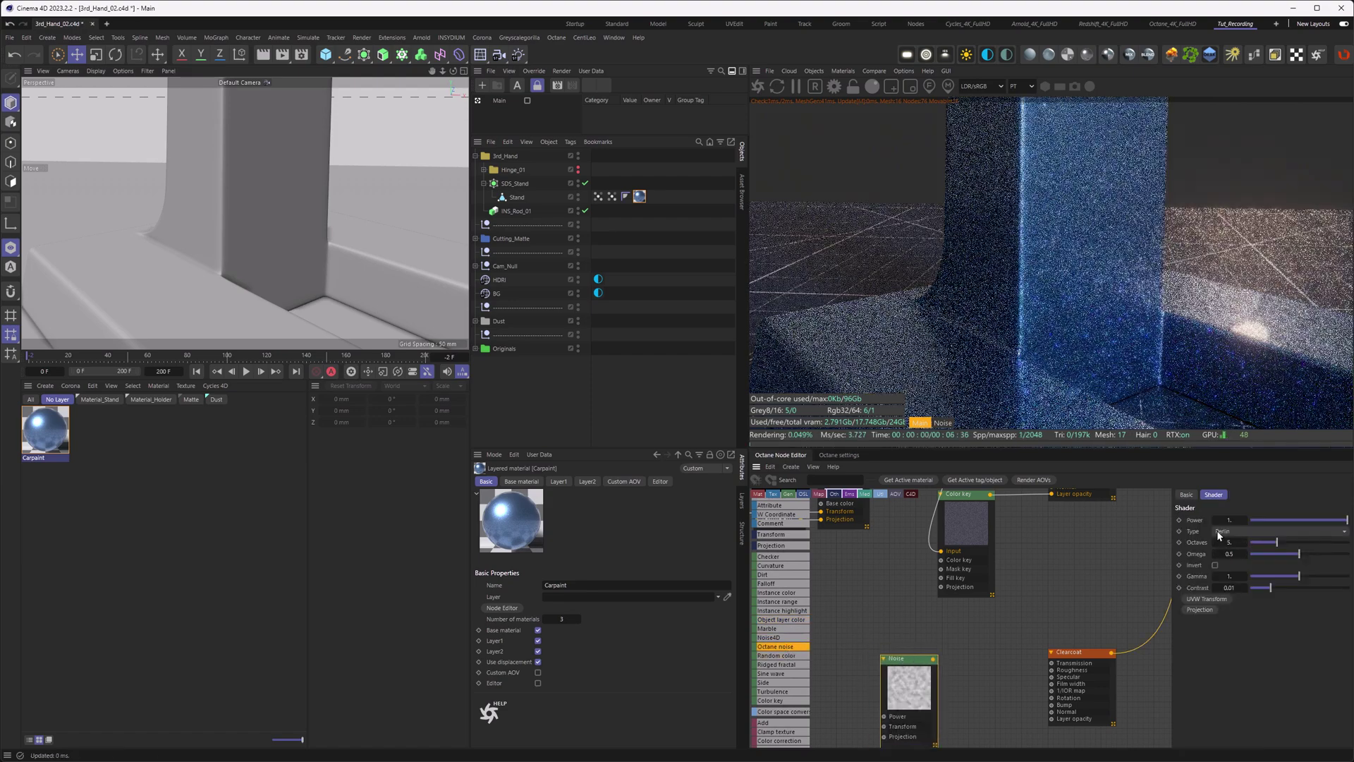
drag(934, 658, 1051, 705)
drag(925, 686, 982, 732)
- Inspect the bumped clearcoat on the stand's base and solo the Noise node to preview its pattern
alt+right_drag(230, 283, 167, 288)
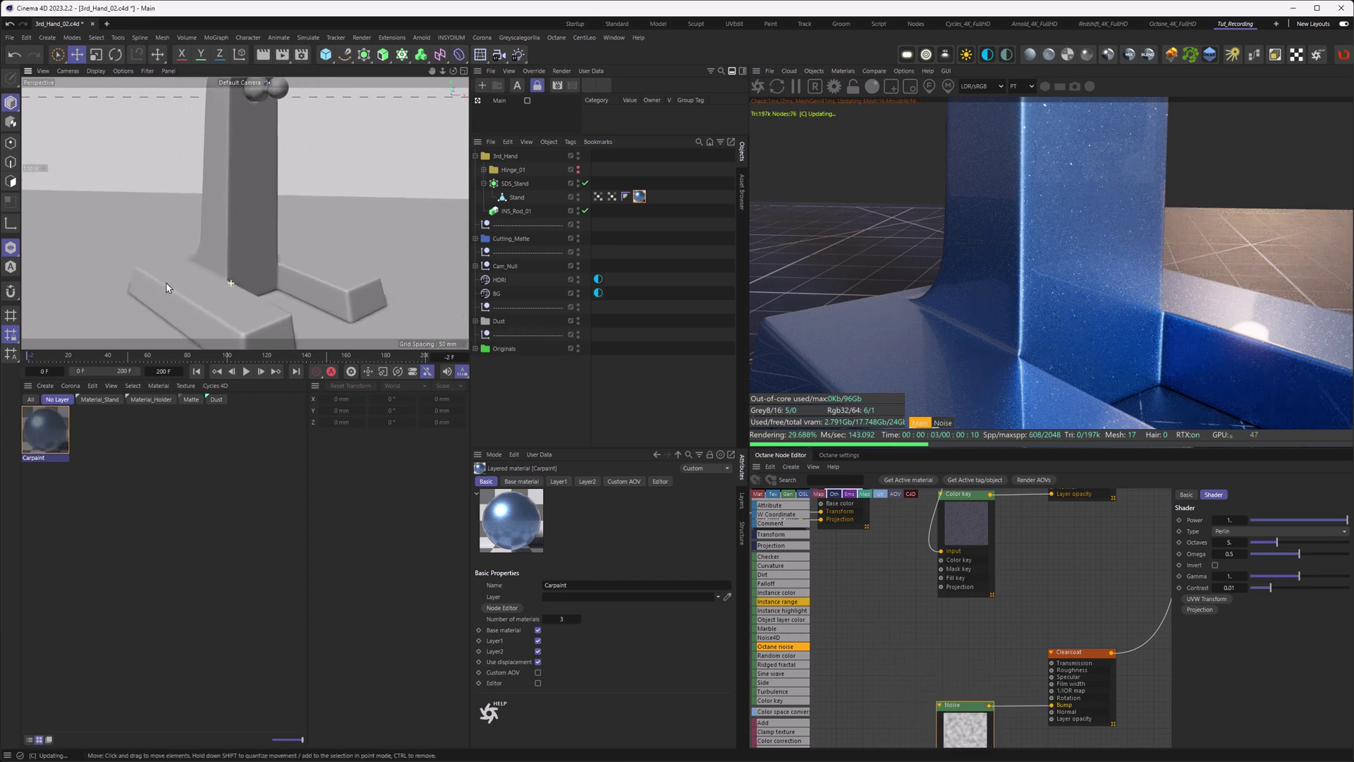
alt+drag(167, 287, 257, 271)
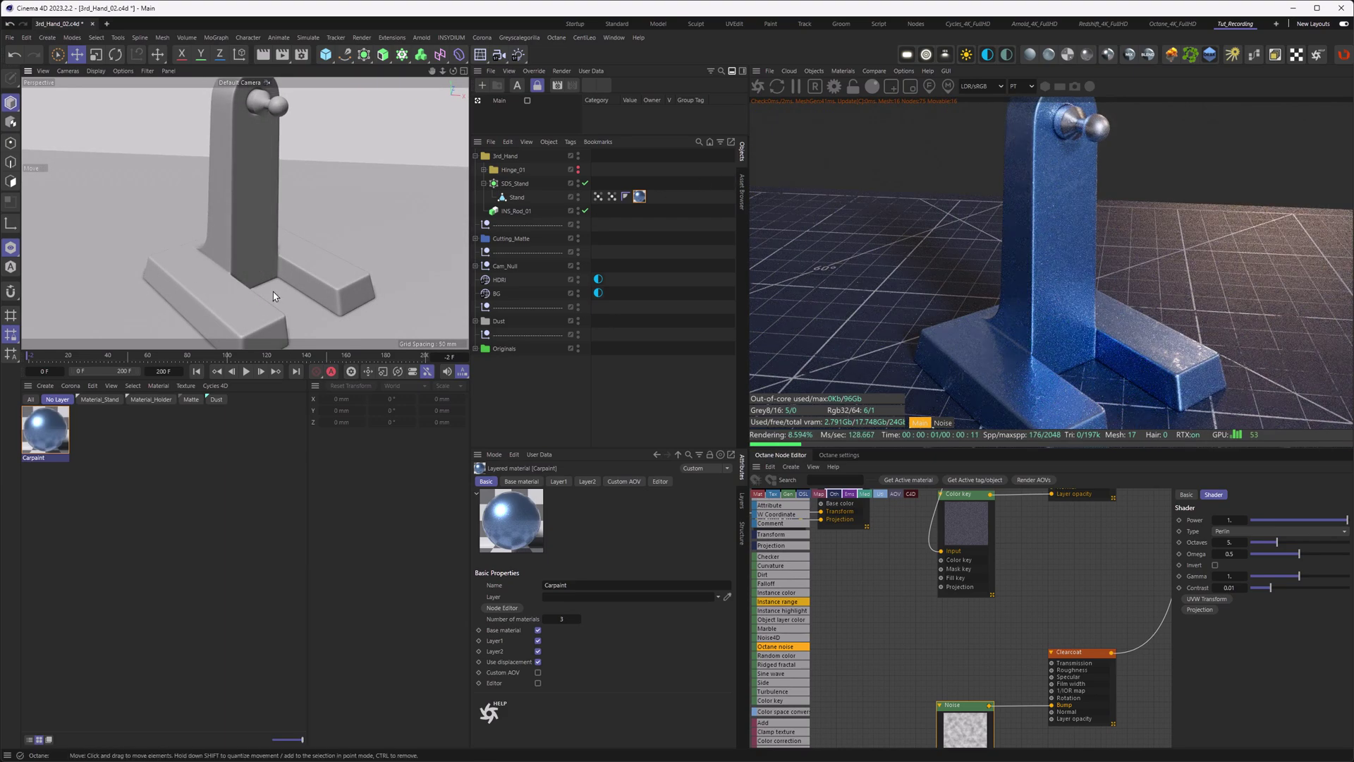
scroll(275, 282, up, 6)
scroll(277, 286, up, 2)
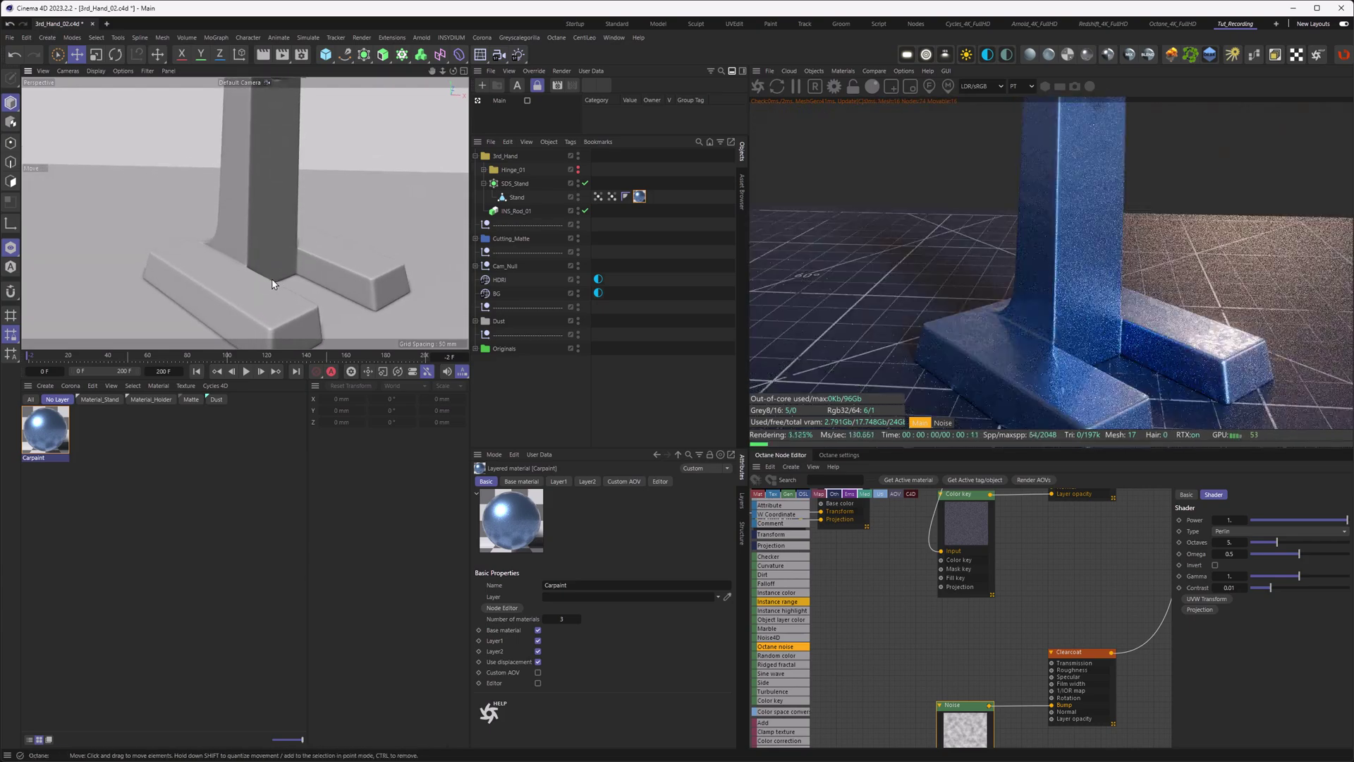
scroll(277, 286, down, 1)
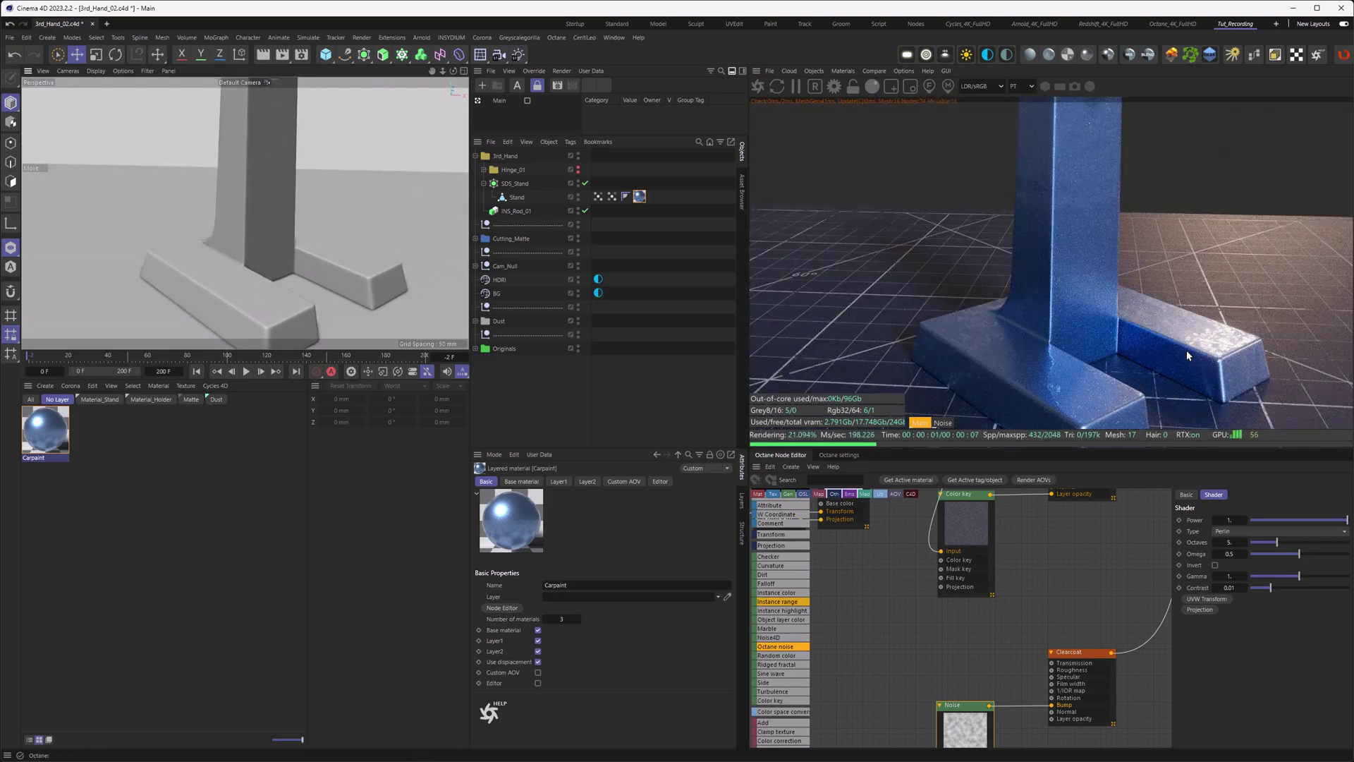
right_click(947, 717)
click(981, 744)
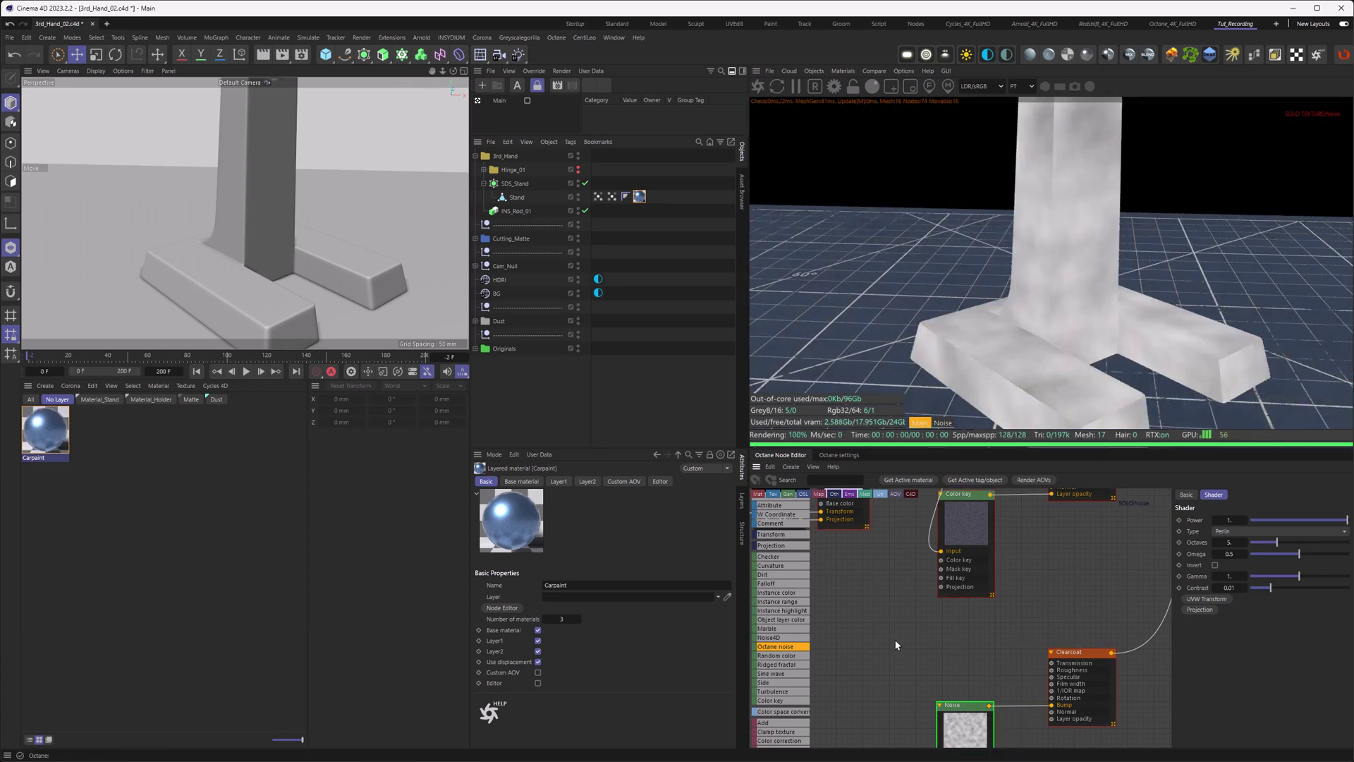
- Add a Texture Projection node to the Noise node and set its projection to XYZ to UVW
middle_drag(886, 654, 963, 513)
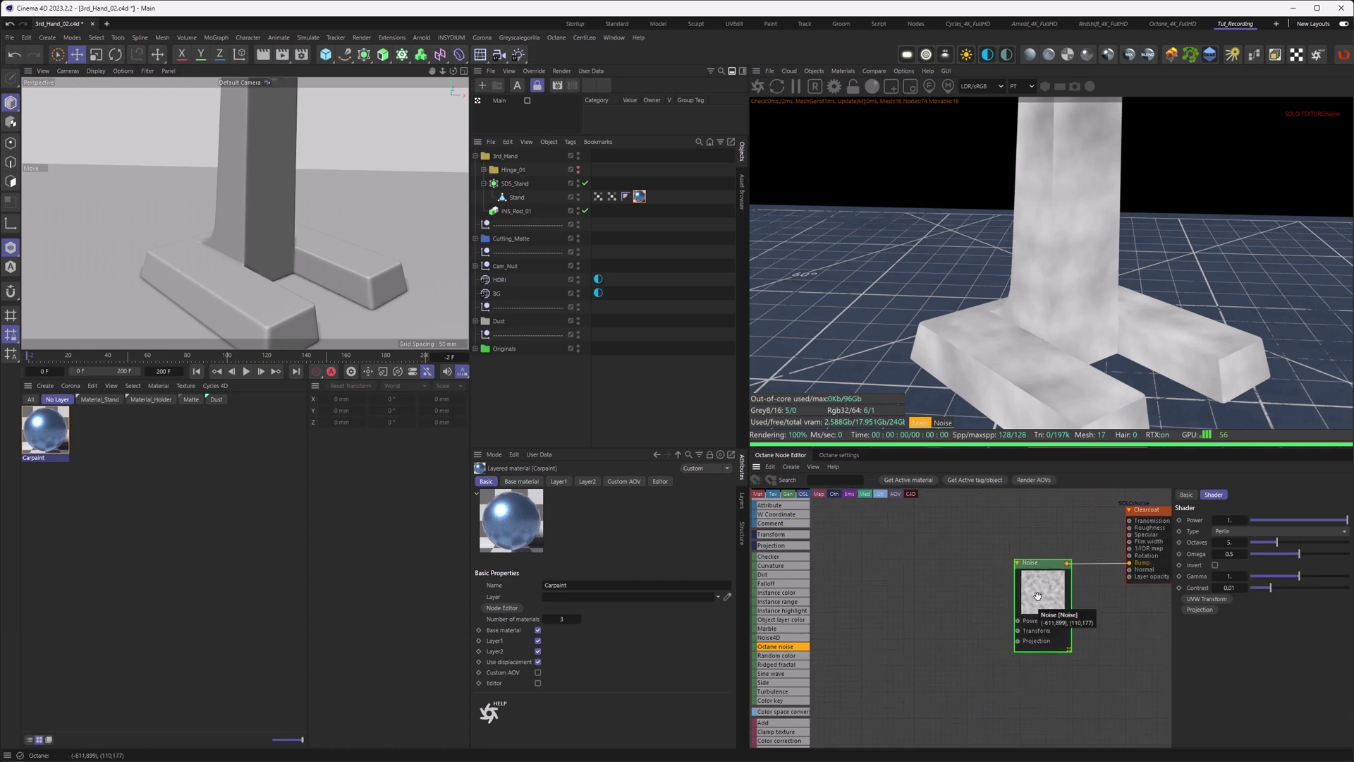
click(1193, 610)
click(947, 650)
click(1254, 522)
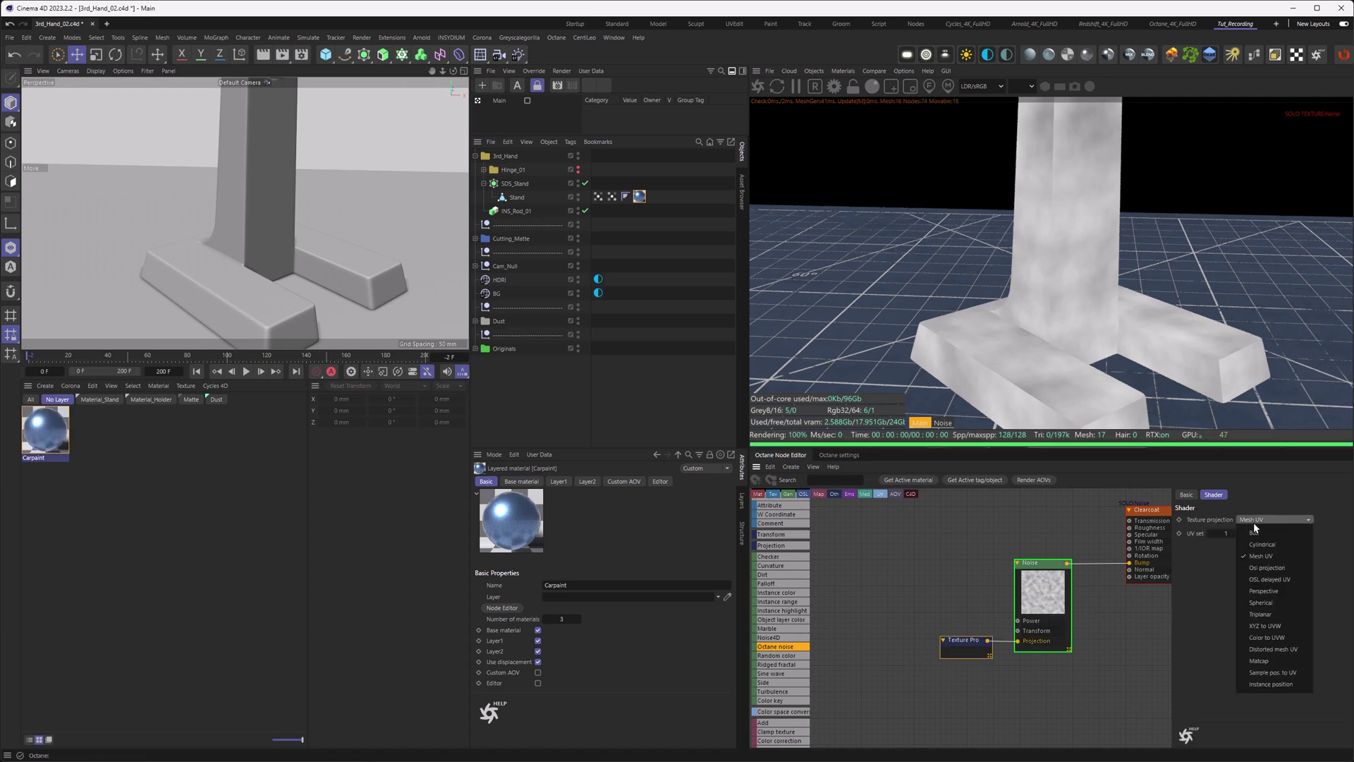
click(1267, 625)
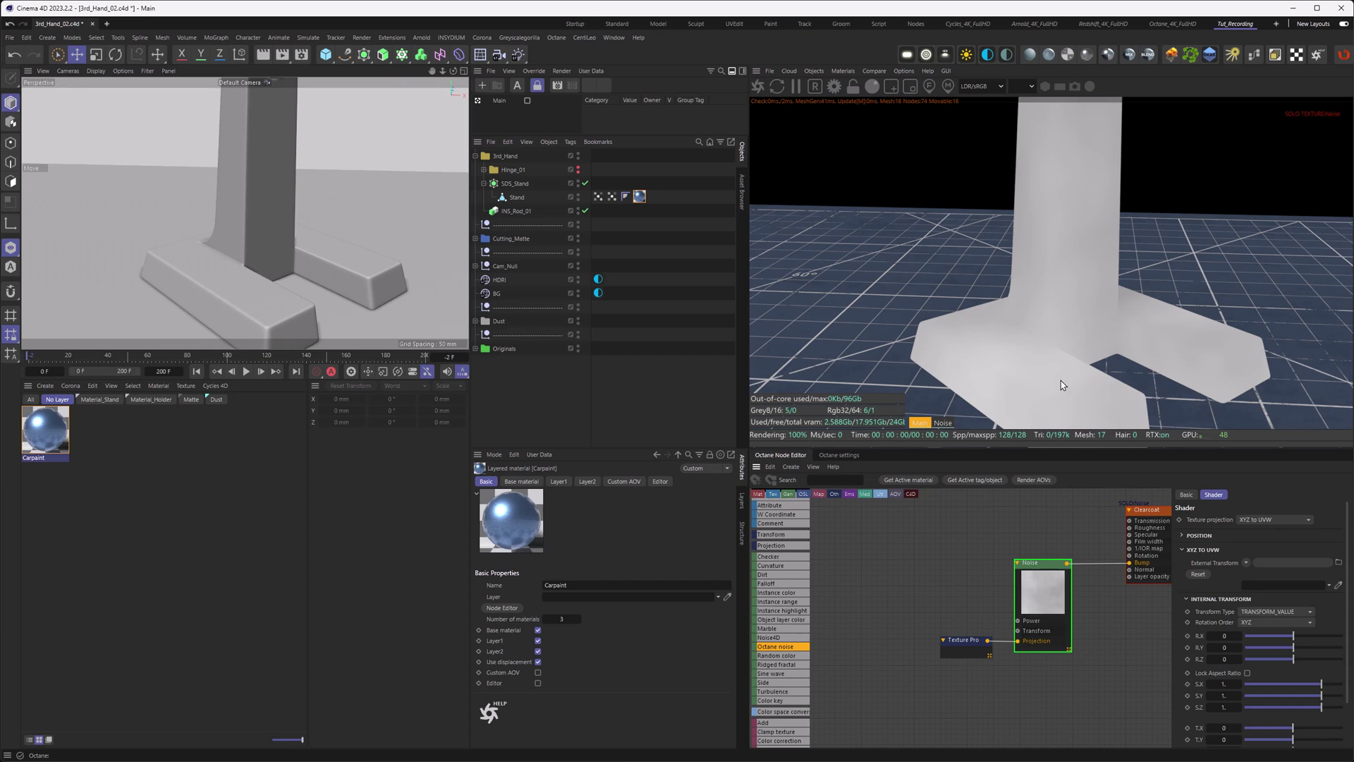
- Lock the noise projection's aspect ratio and set its scale to 0.2
click(1247, 672)
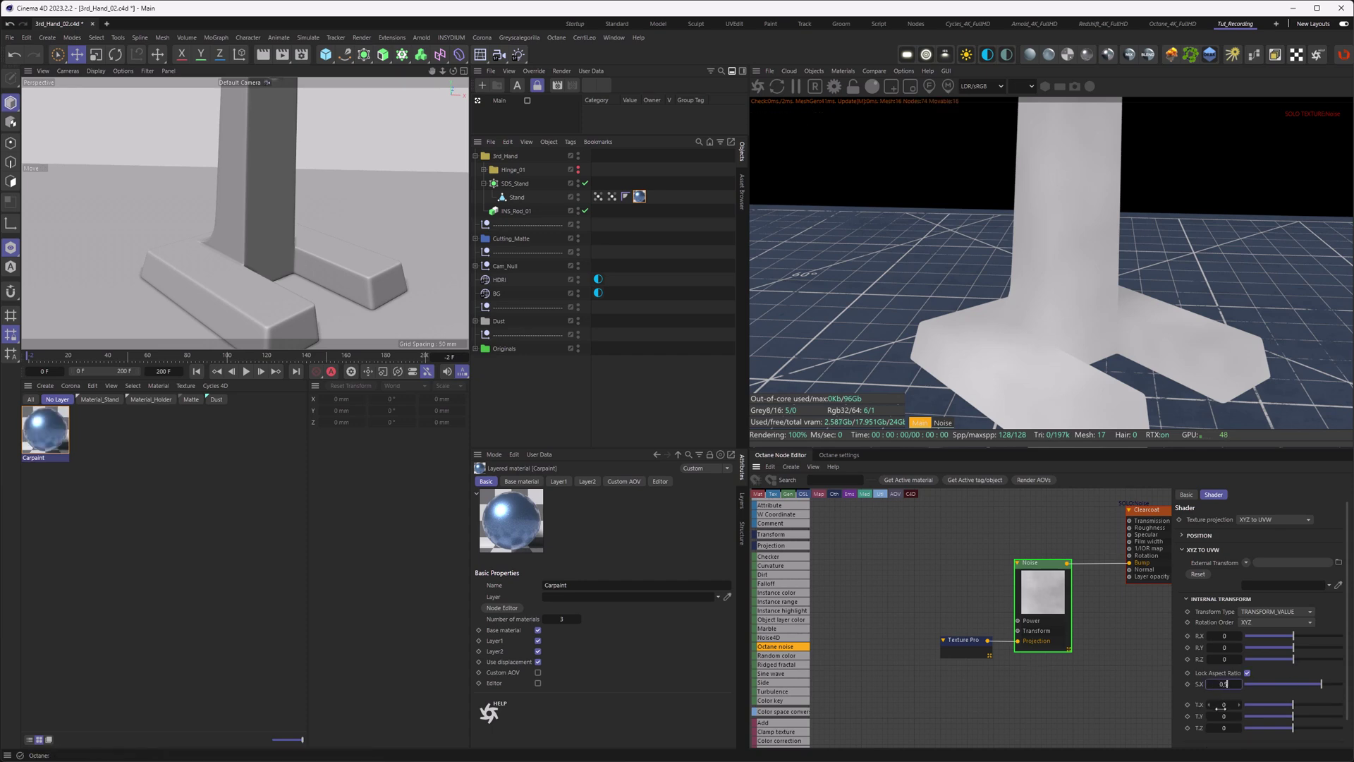
text(0.5)
key(Return)
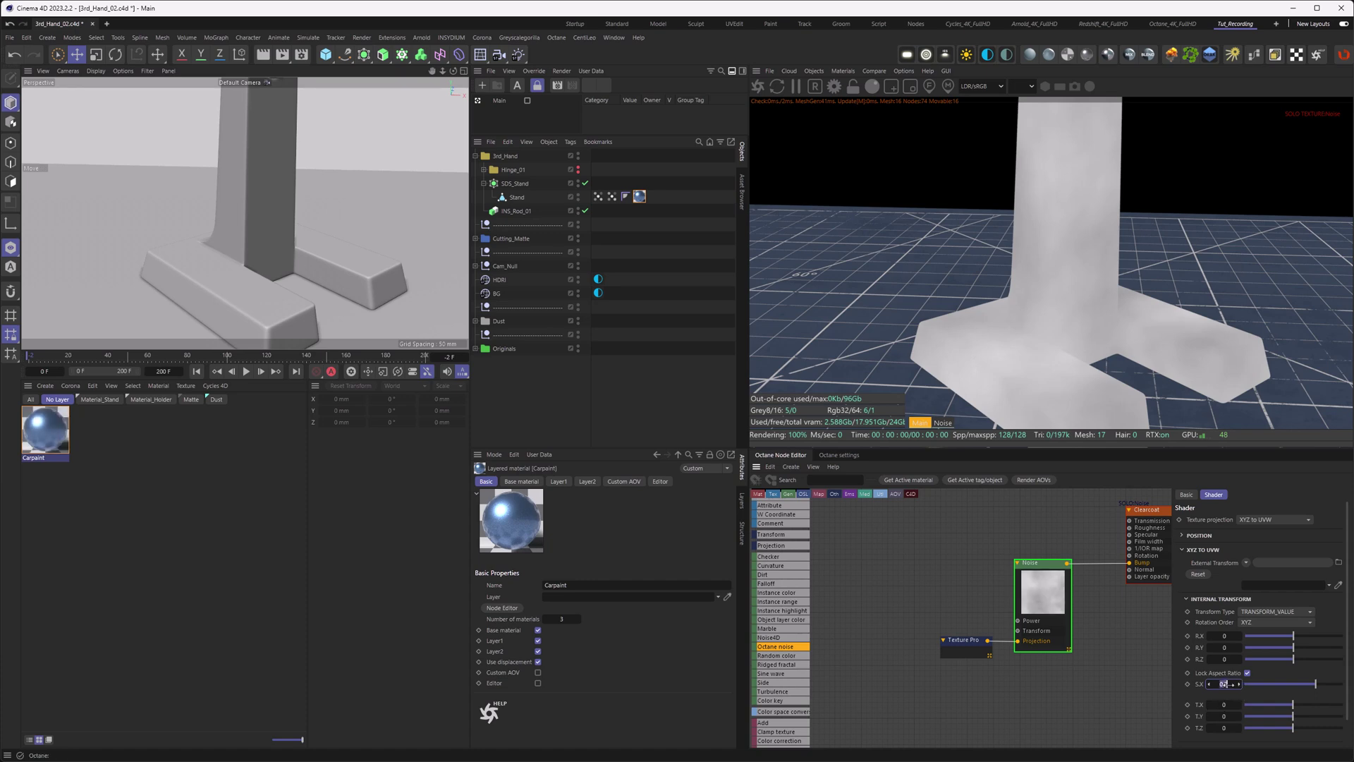
text(.2)
key(Return)
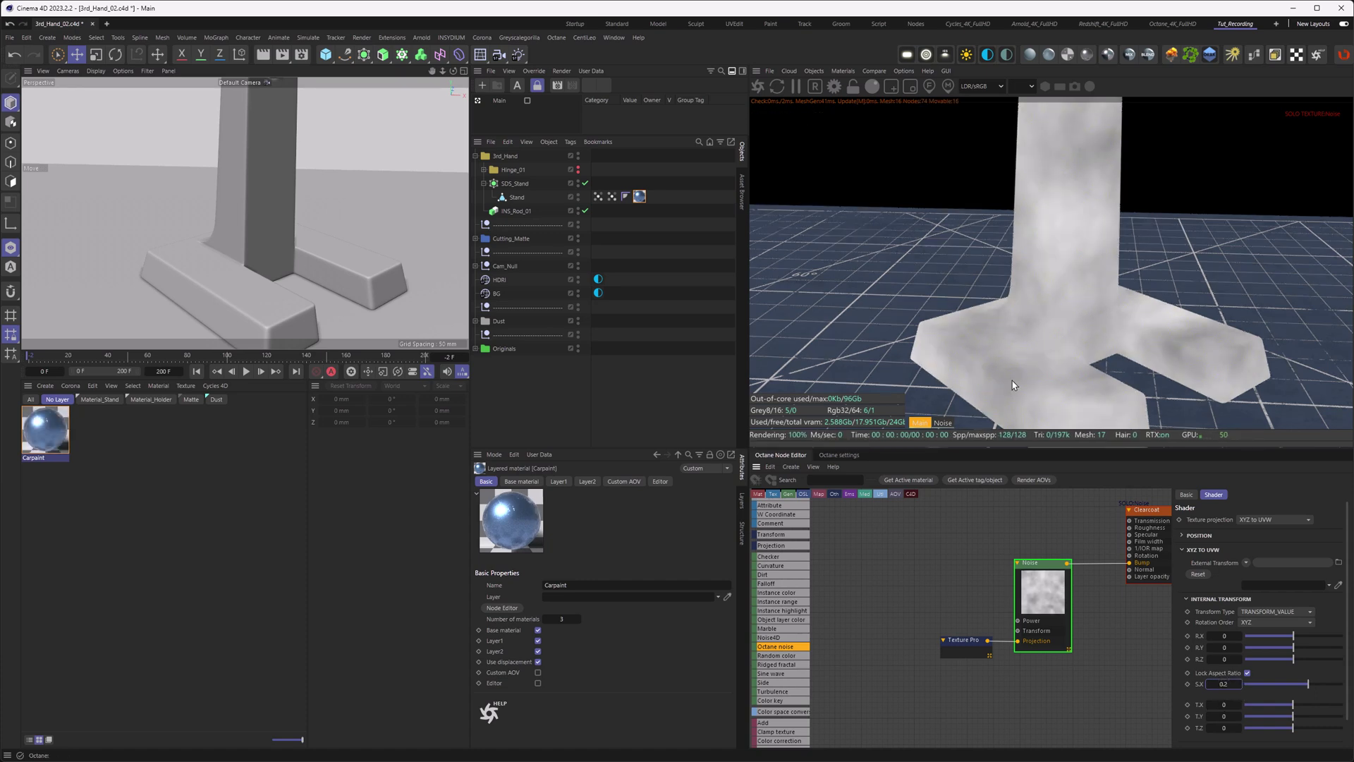
- Disable the Noise node's solo and examine the clearcoat bump on the stand's feet
right_click(1044, 591)
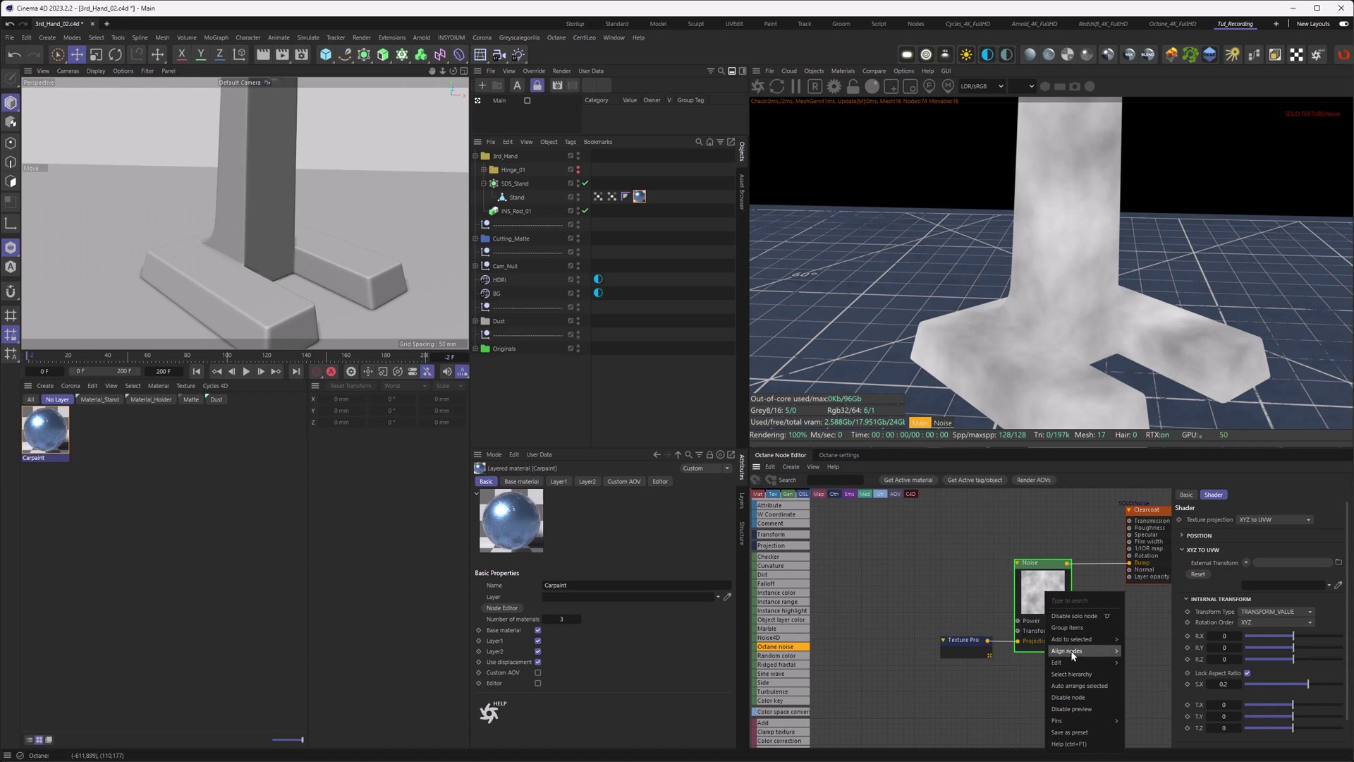
click(1077, 616)
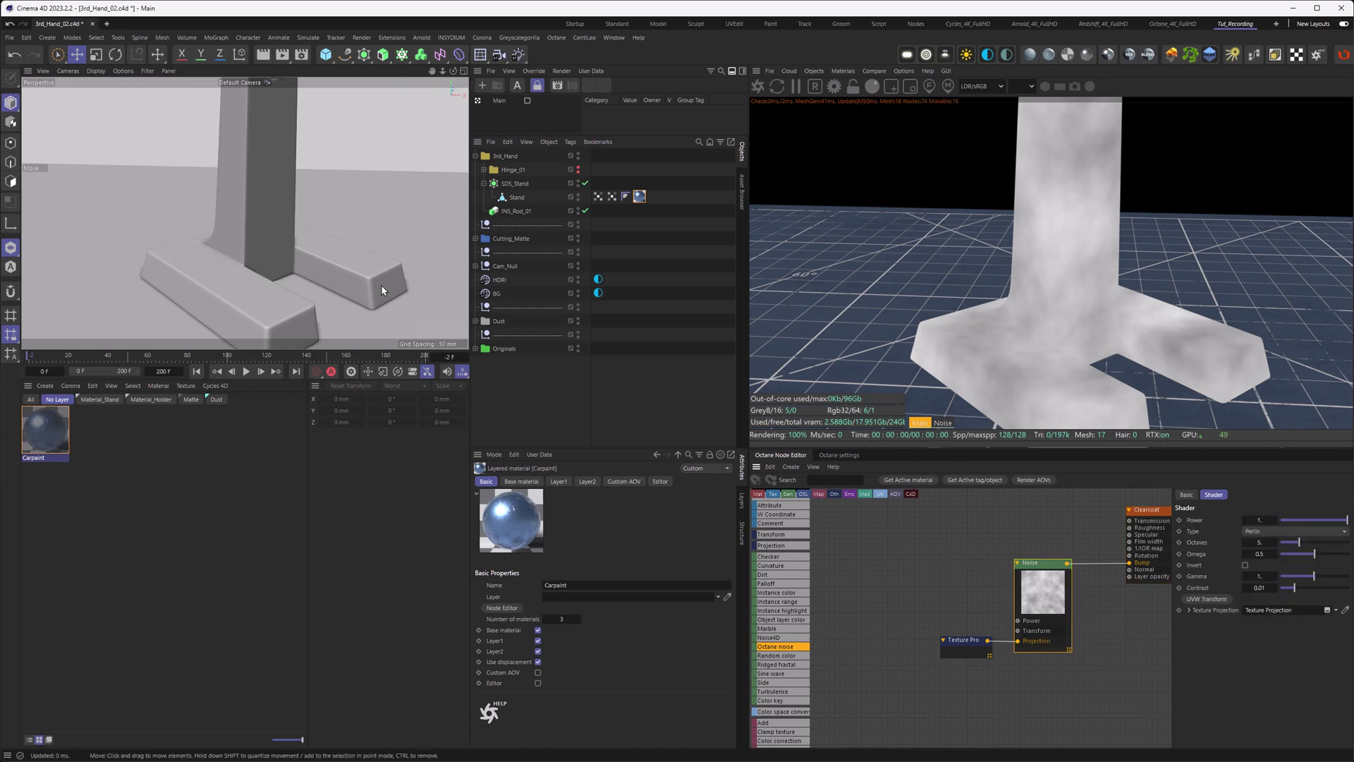
key(ctrl+z)
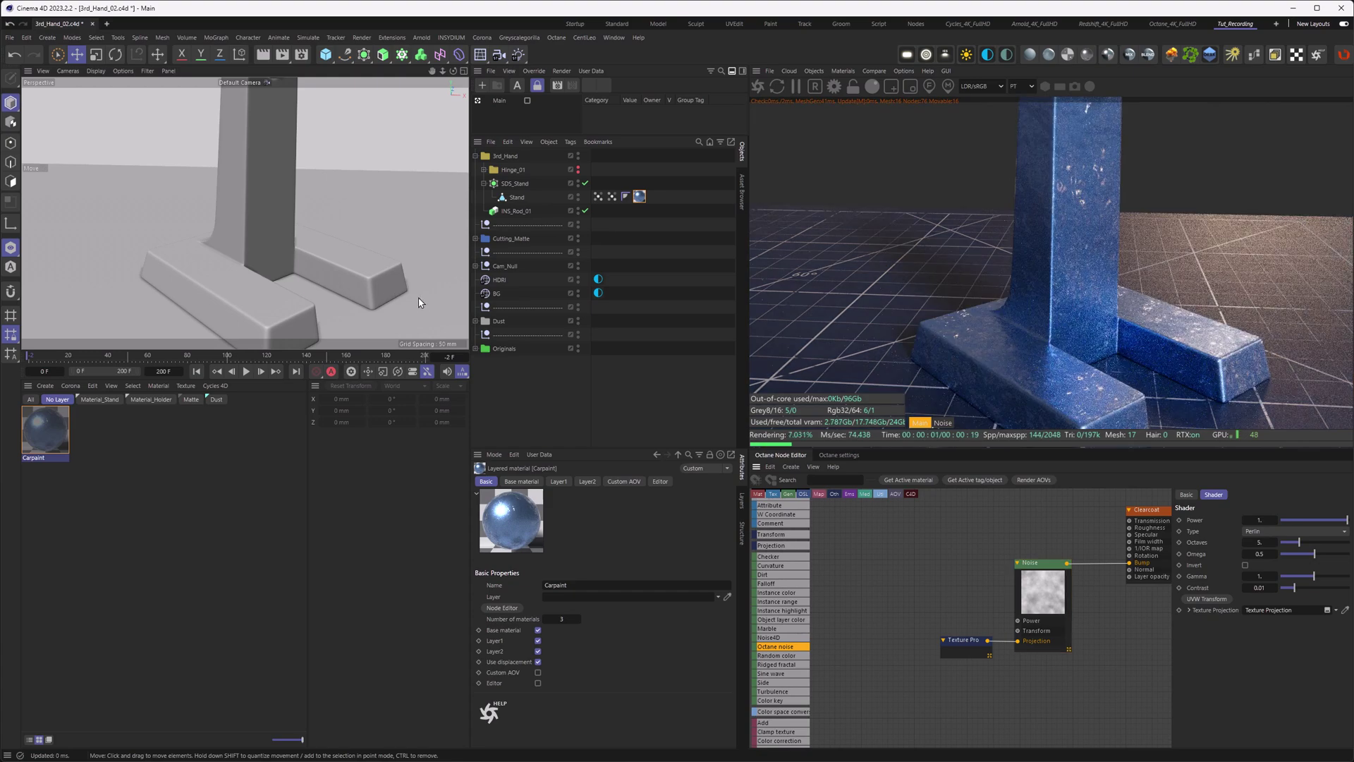
alt+middle_drag(330, 277, 330, 253)
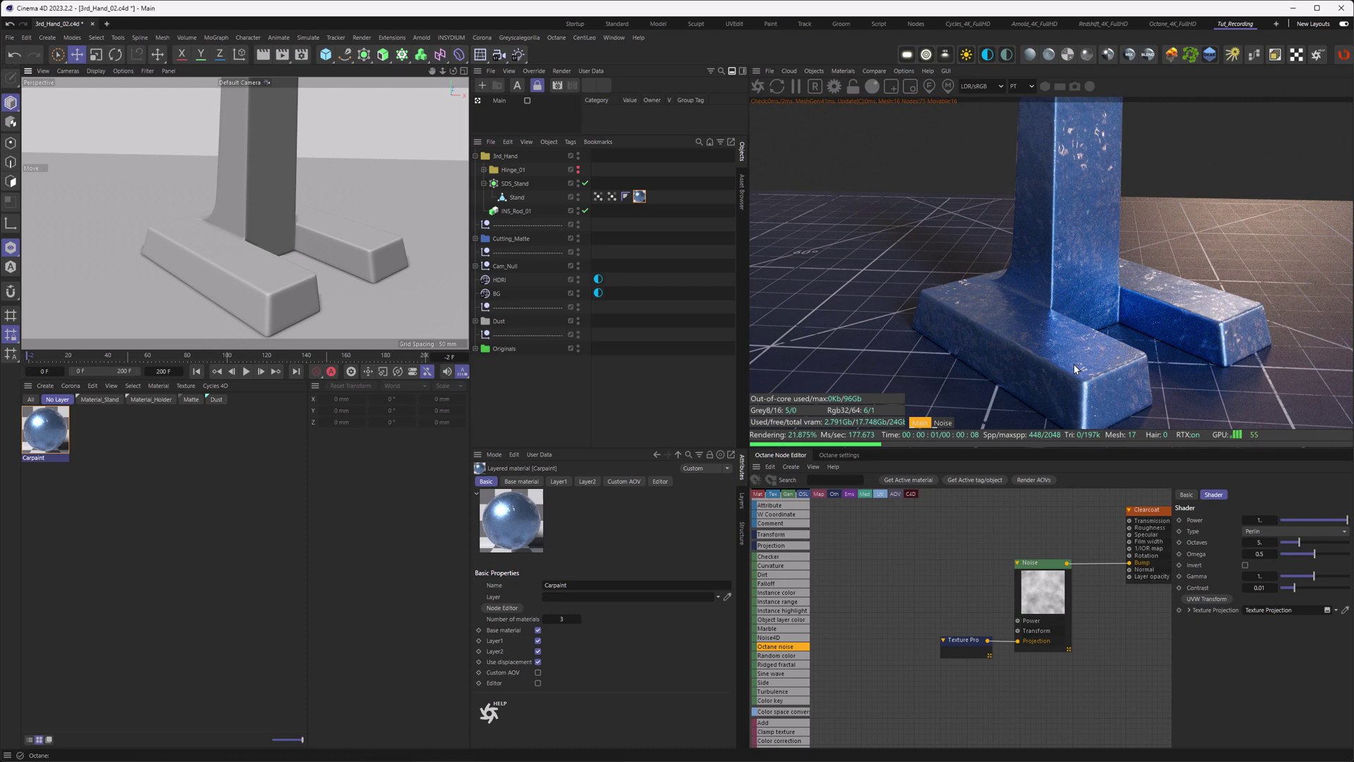
- Set the Noise node's octaves to 8
click(1042, 598)
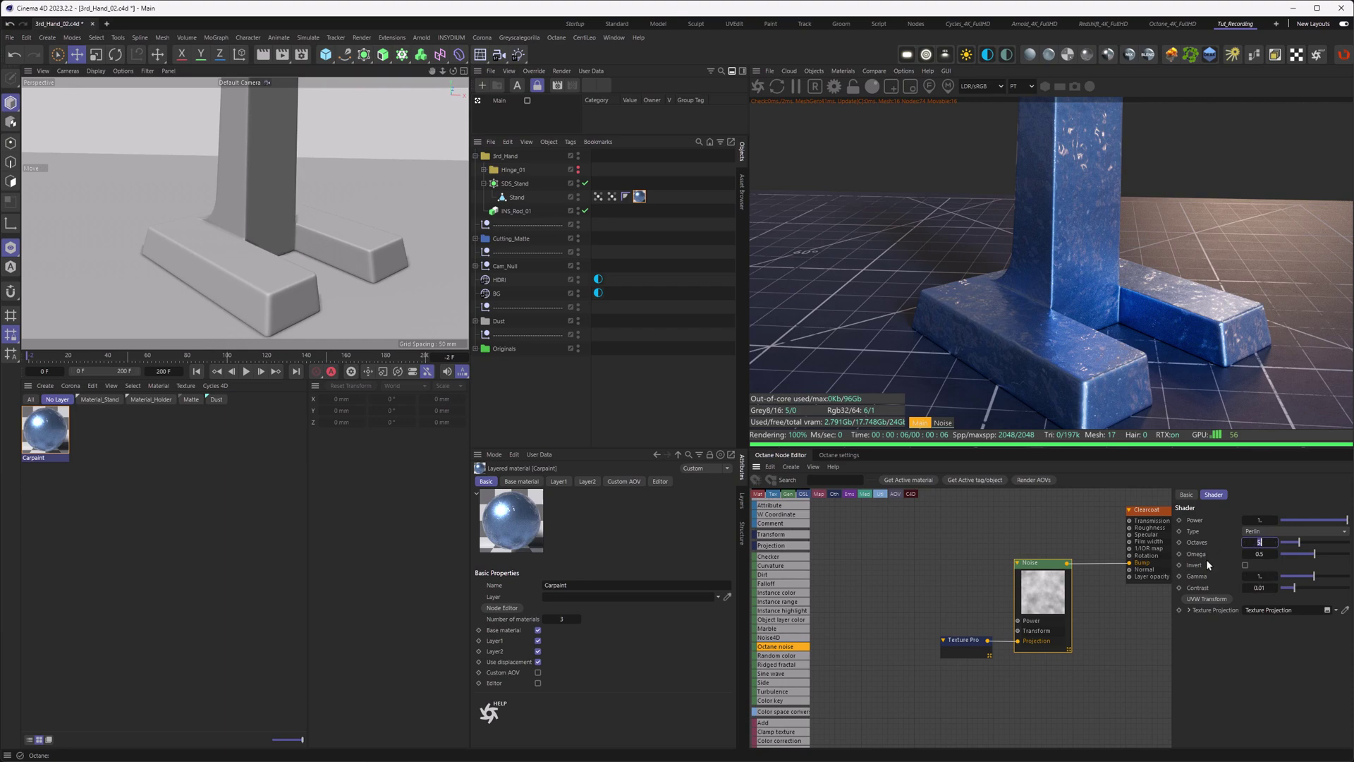
text(8)
key(Return)
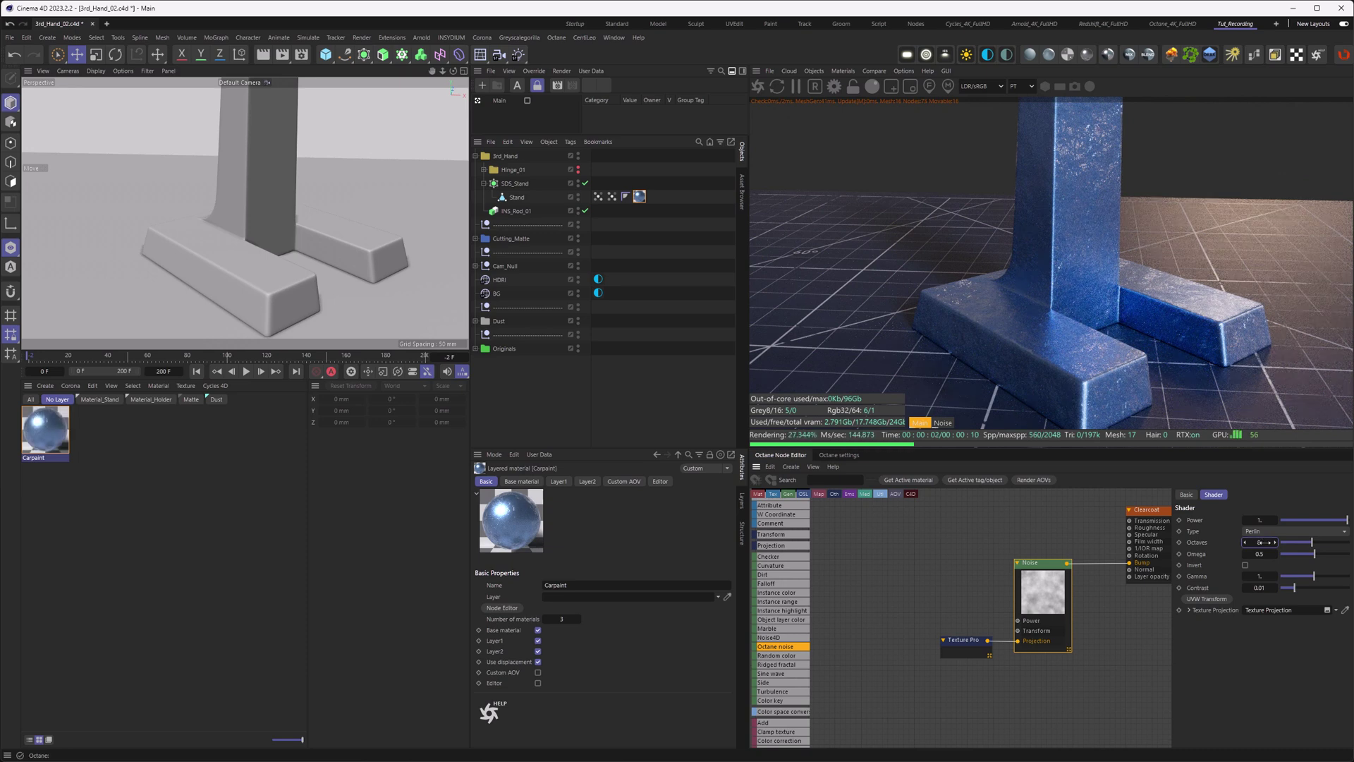
- Insert a Color correction node between the Noise node and the Clearcoat's Bump input, and rearrange the nodes
drag(960, 594, 915, 627)
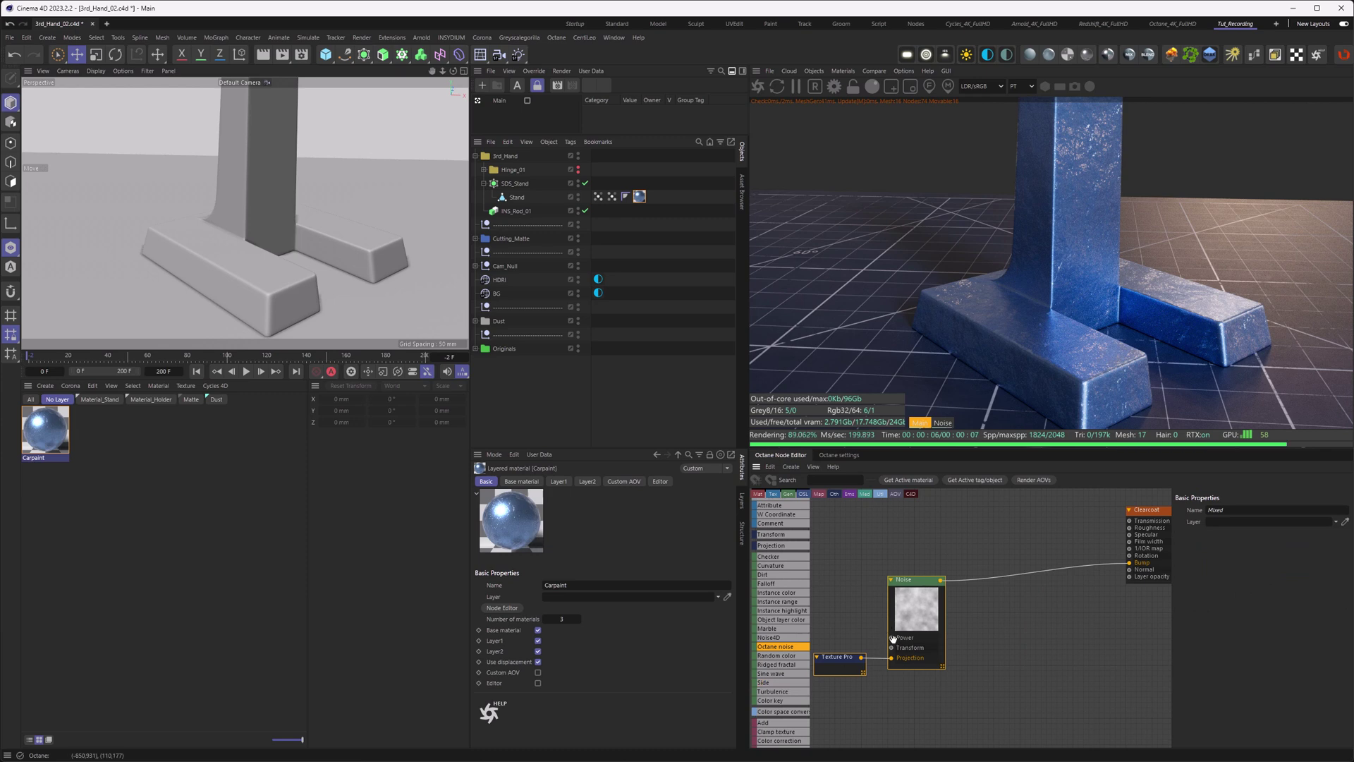
scroll(779, 677, down, 3)
click(779, 613)
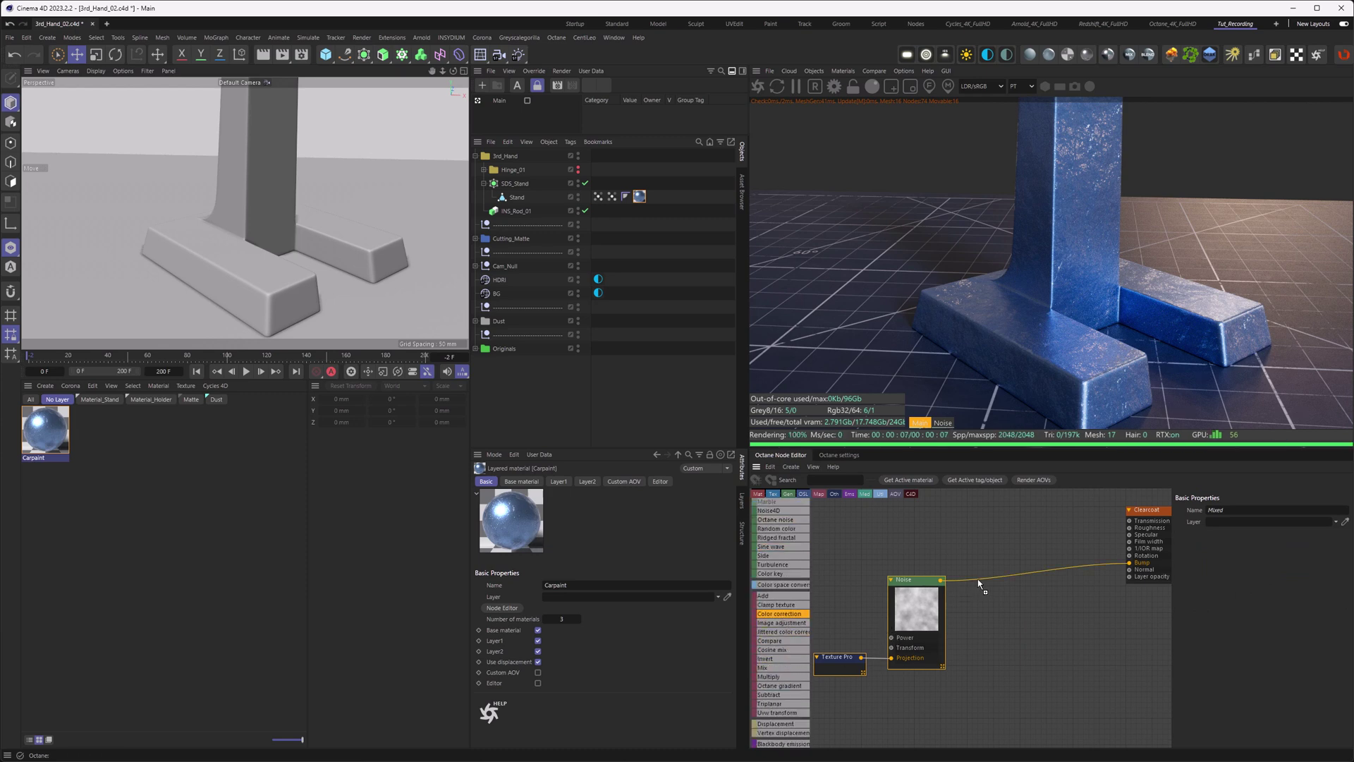
drag(978, 581, 1015, 575)
drag(842, 620, 901, 673)
drag(920, 647, 949, 638)
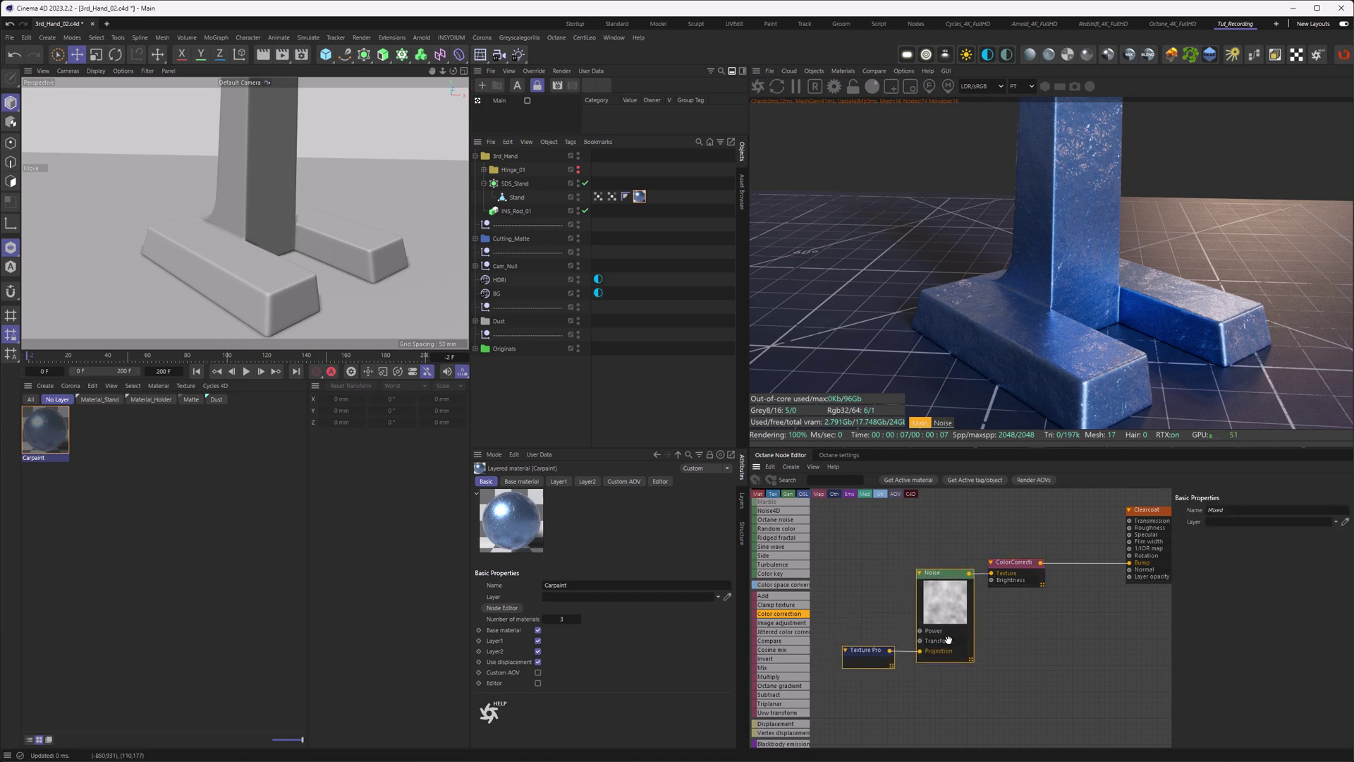
- Set the Color correction node's brightness to 0.002 to weaken the clearcoat bump
click(1008, 566)
click(1231, 564)
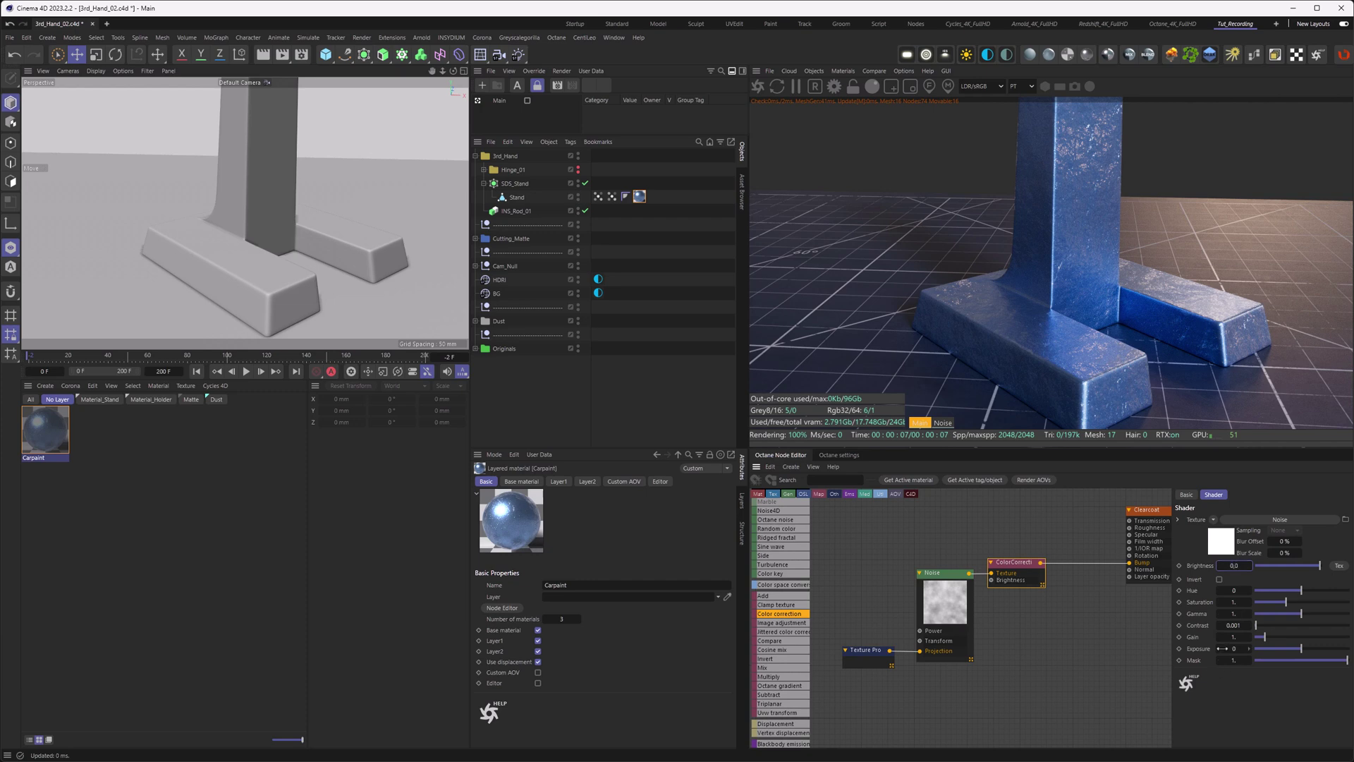
text(0,002)
key(Return)
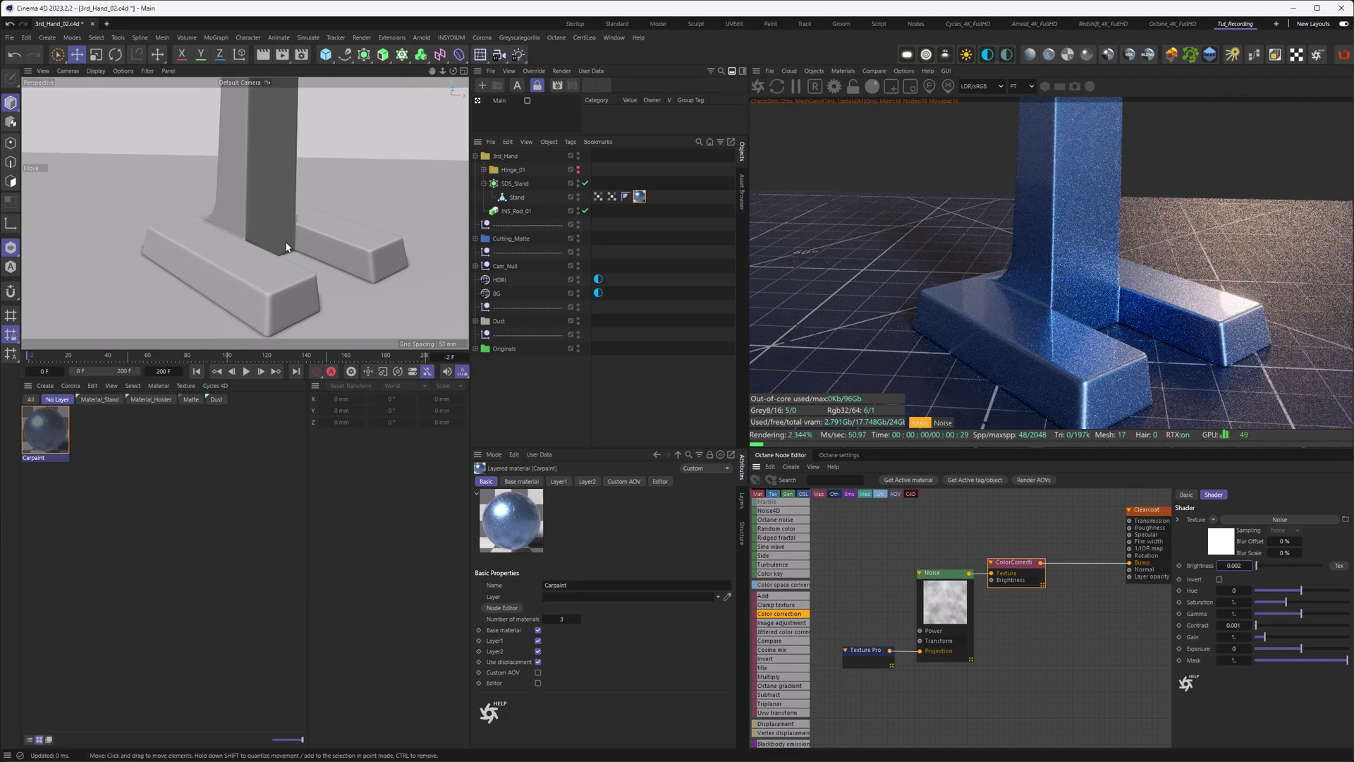
- Check the bump up close at the column's base and raise the Color correction brightness to 0.005
alt+right_drag(310, 235, 317, 237)
scroll(356, 240, up, 10)
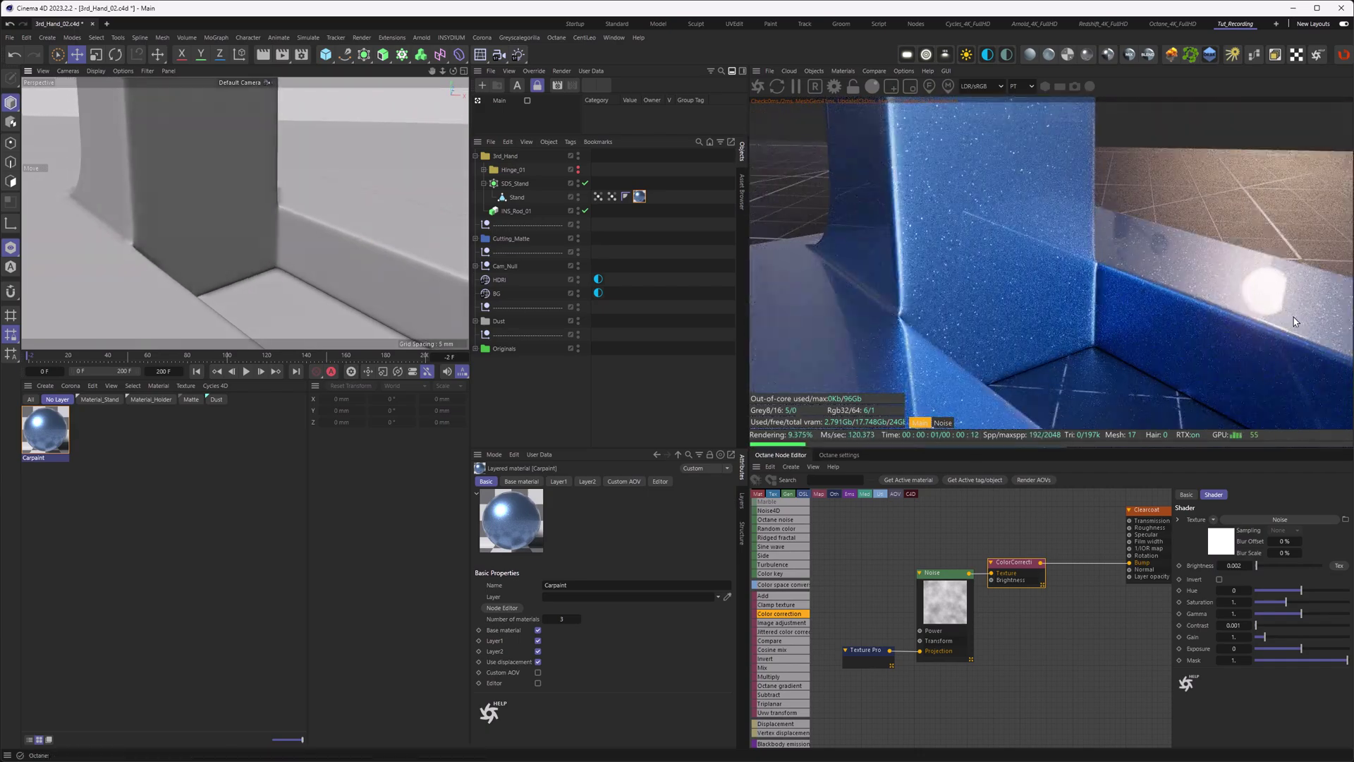
alt+drag(241, 284, 287, 255)
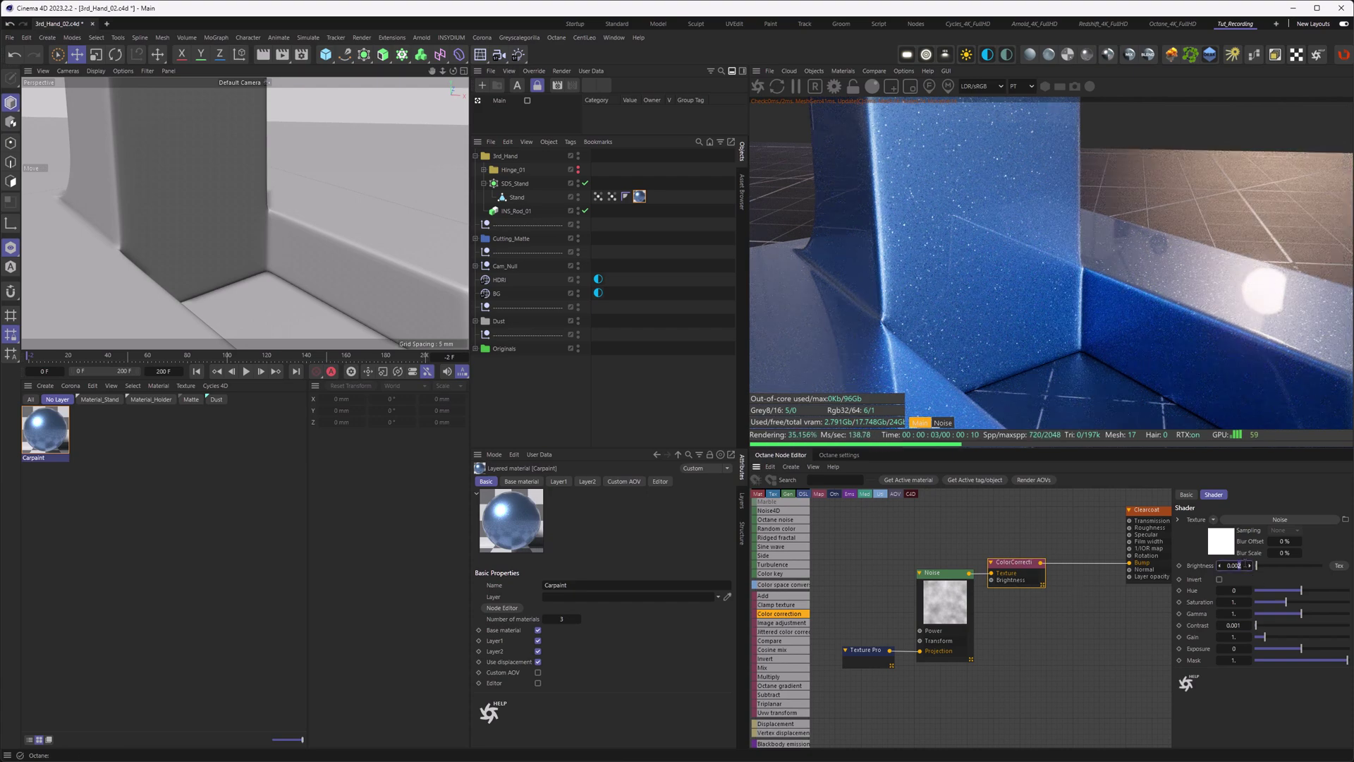
text(5)
key(Return)
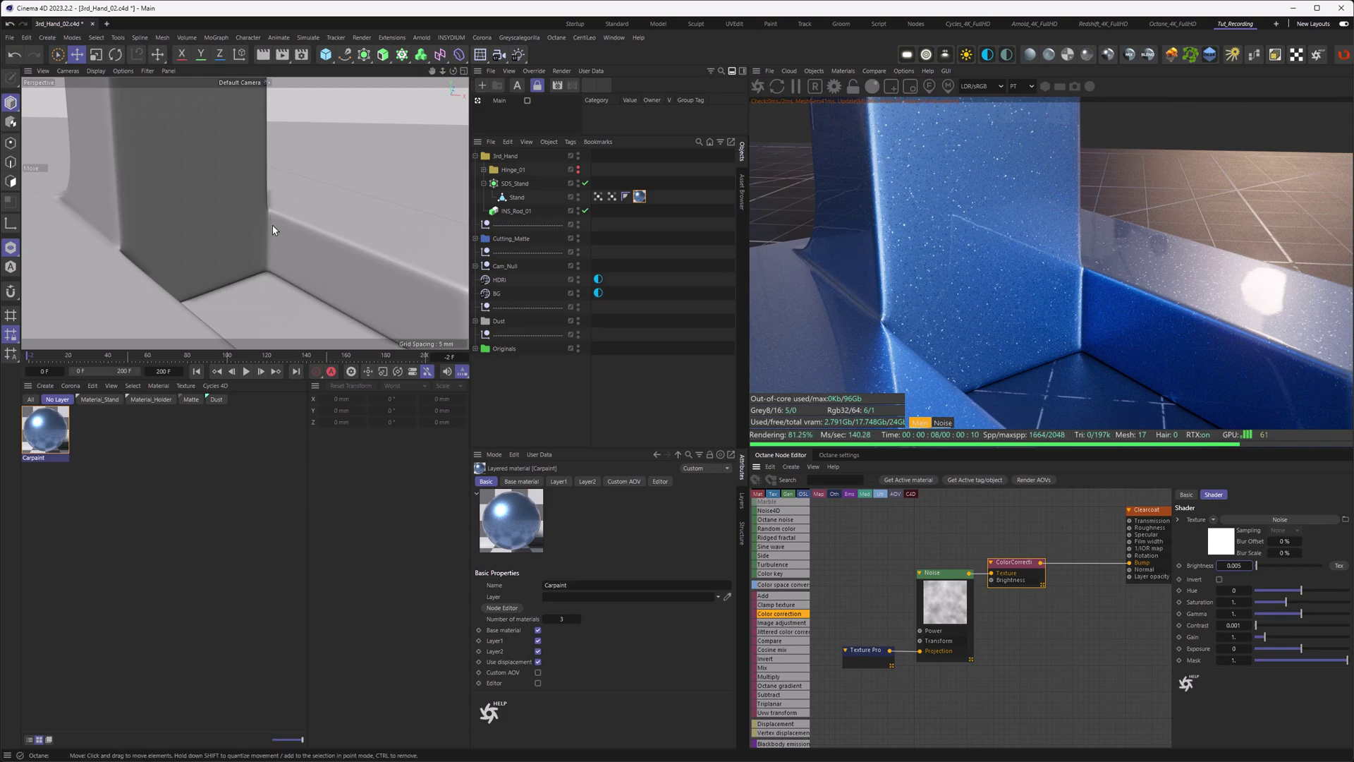
- Set the Color correction brightness to 0.0075 and check the clearcoat reflections on the stand's feet
scroll(229, 223, down, 8)
alt+drag(236, 231, 242, 241)
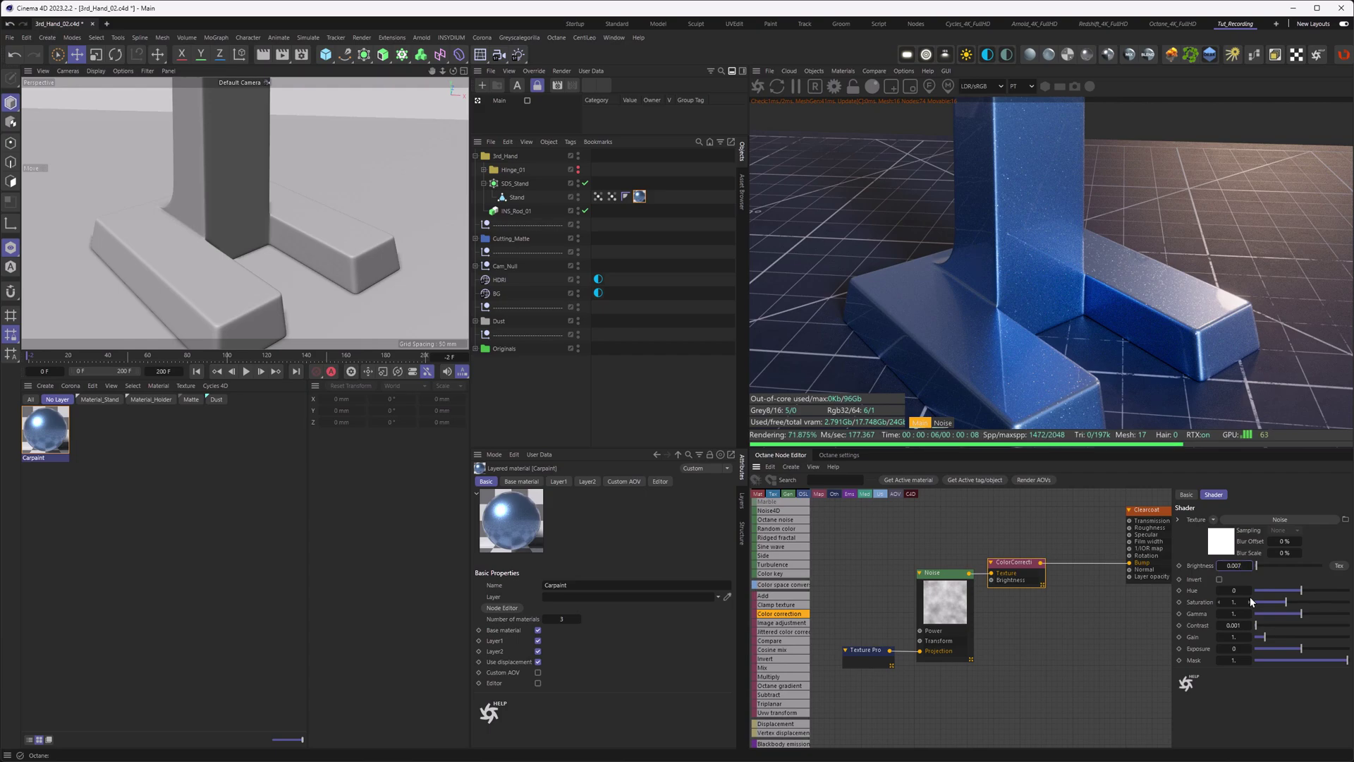
text(7)
key(Return)
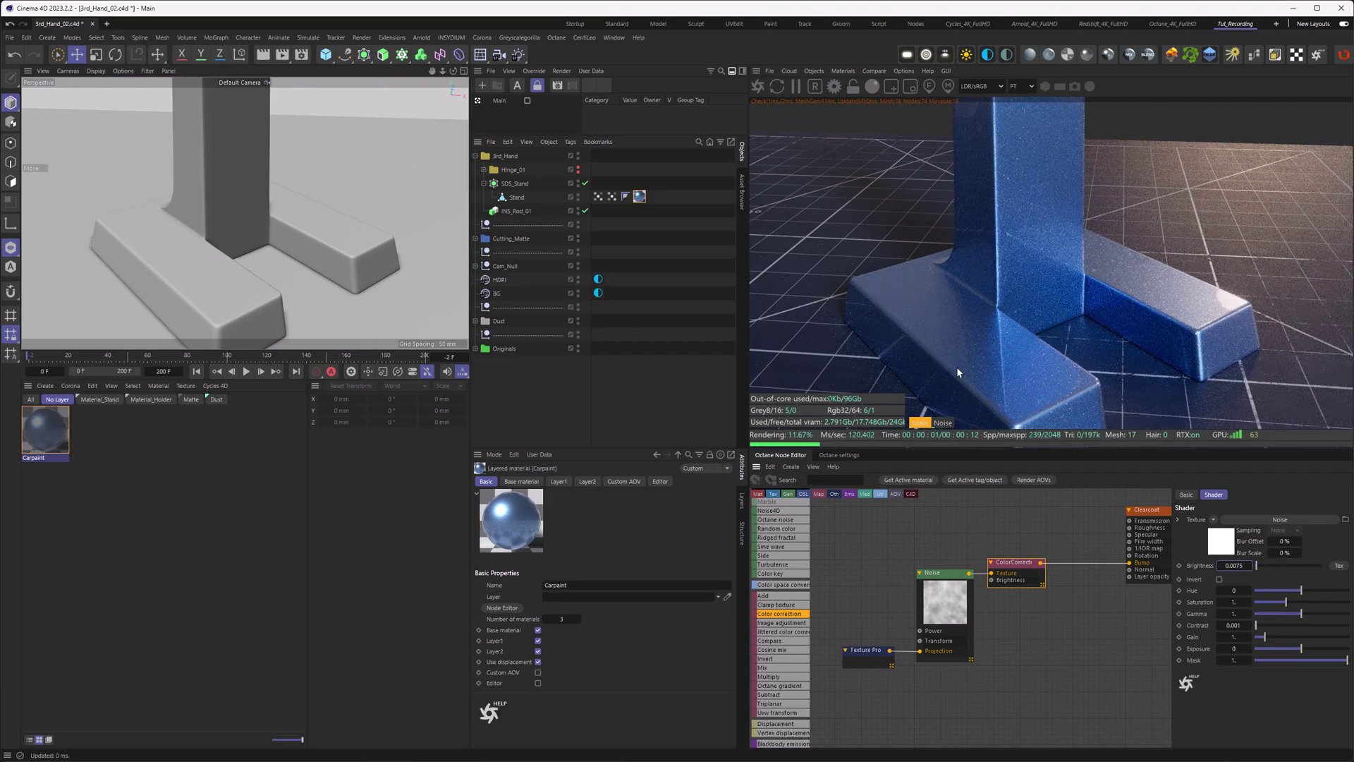
scroll(225, 265, up, 5)
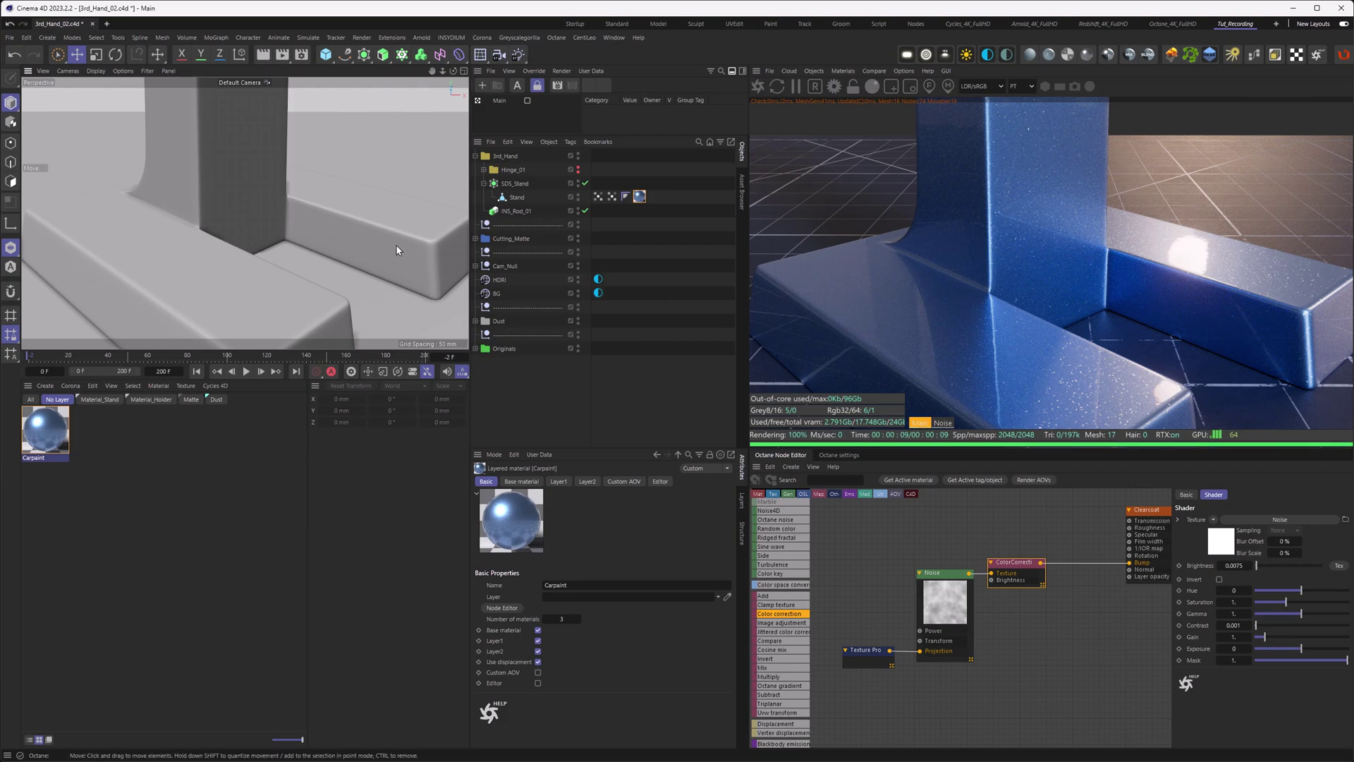
- Make the hidden Hinge_01 group visible again and frame the complete third-hand tool with its painted stand
scroll(356, 248, down, 10)
alt+drag(285, 258, 283, 318)
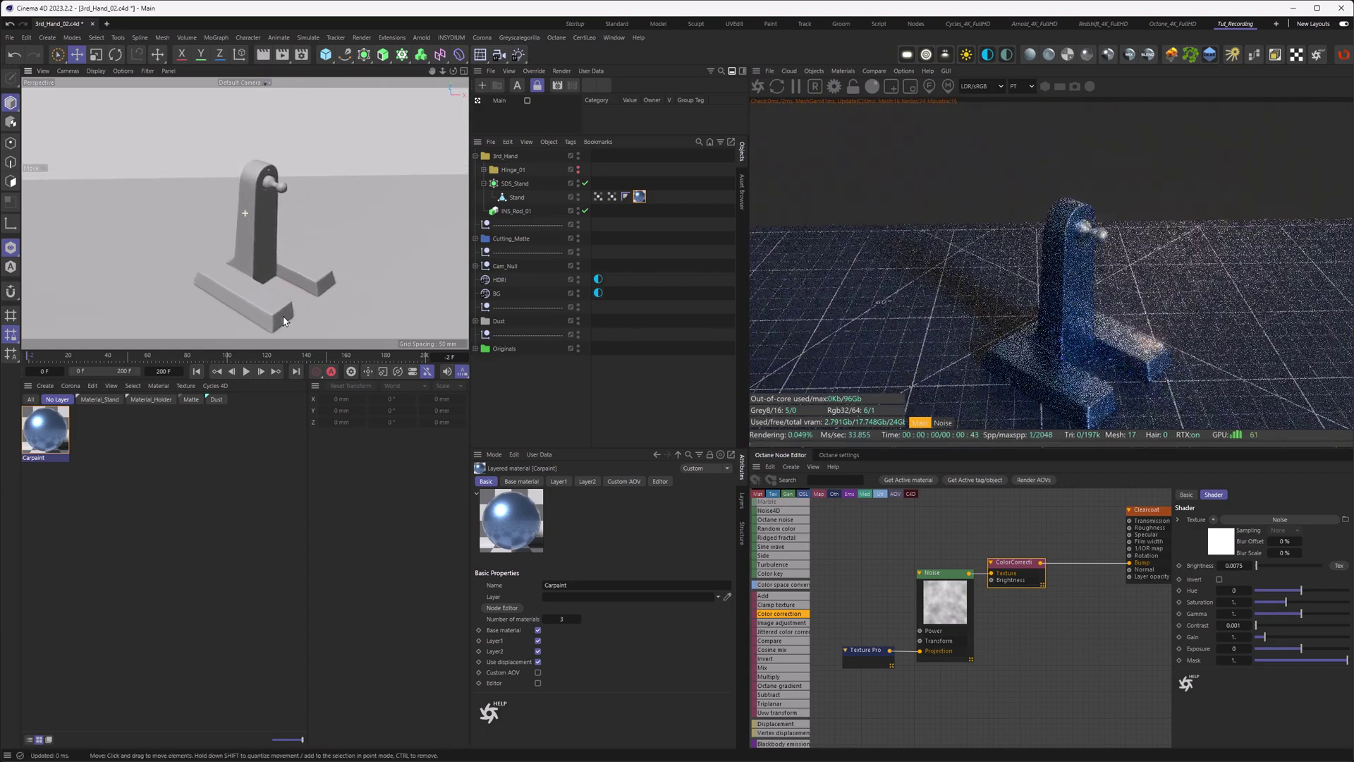
click(578, 170)
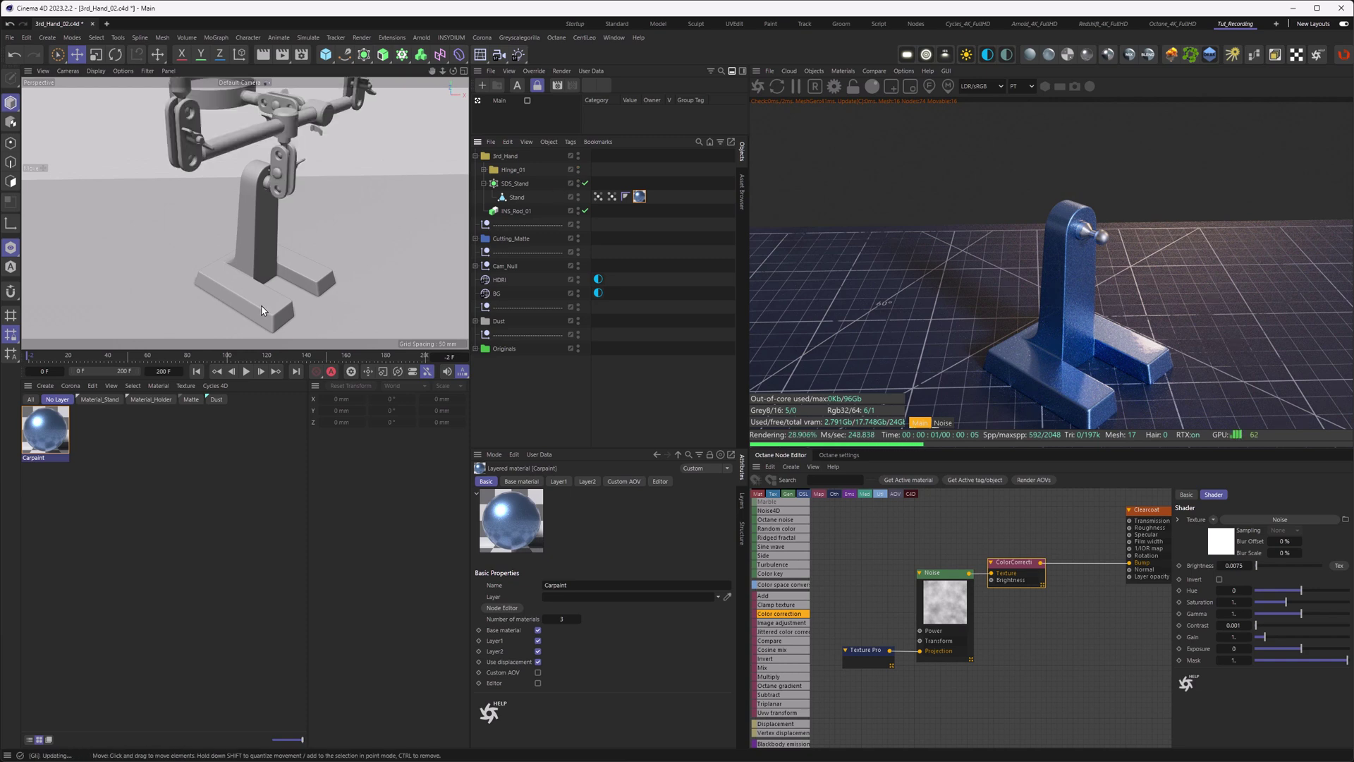
scroll(288, 303, down, 5)
alt+drag(288, 303, 268, 269)
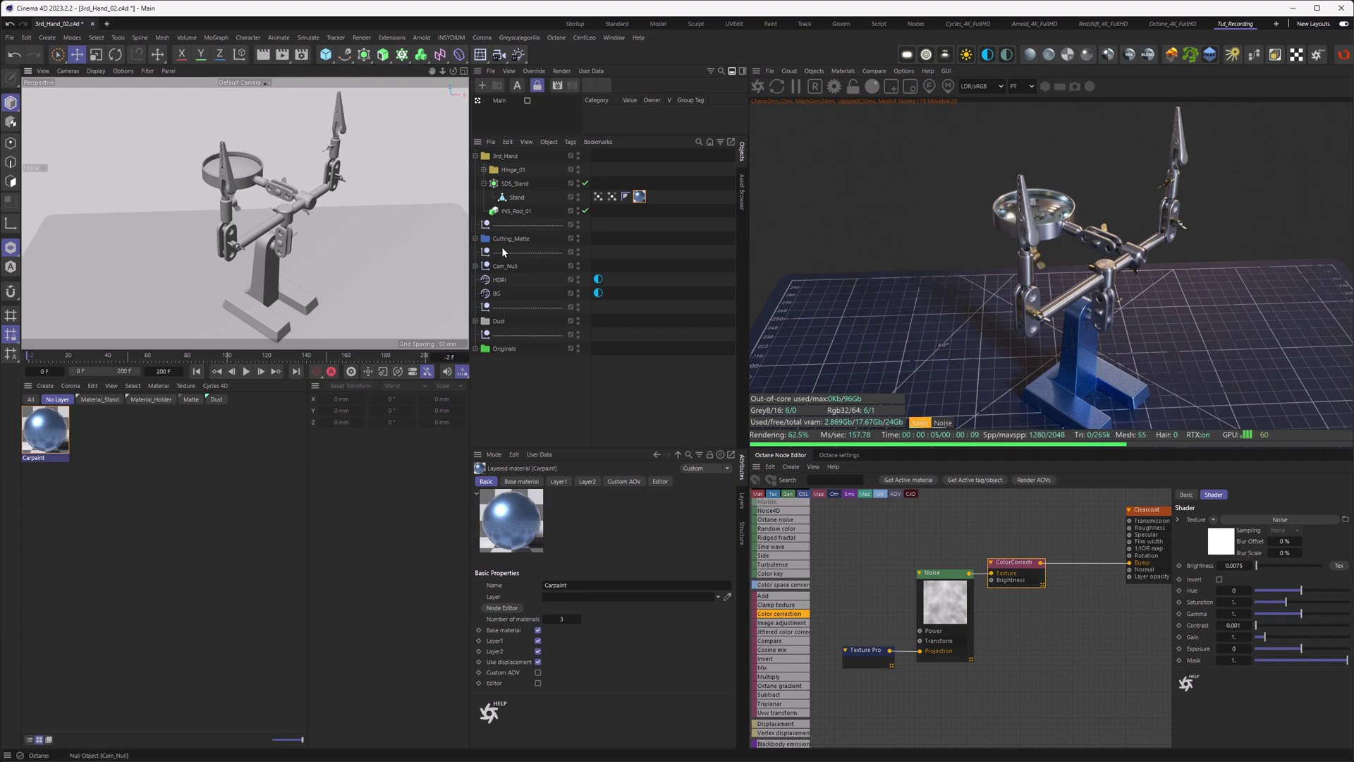
- Examine the car paint on the stand together with the complete tool from several distances and higher angles above the cutting mat
alt+drag(319, 276, 312, 272)
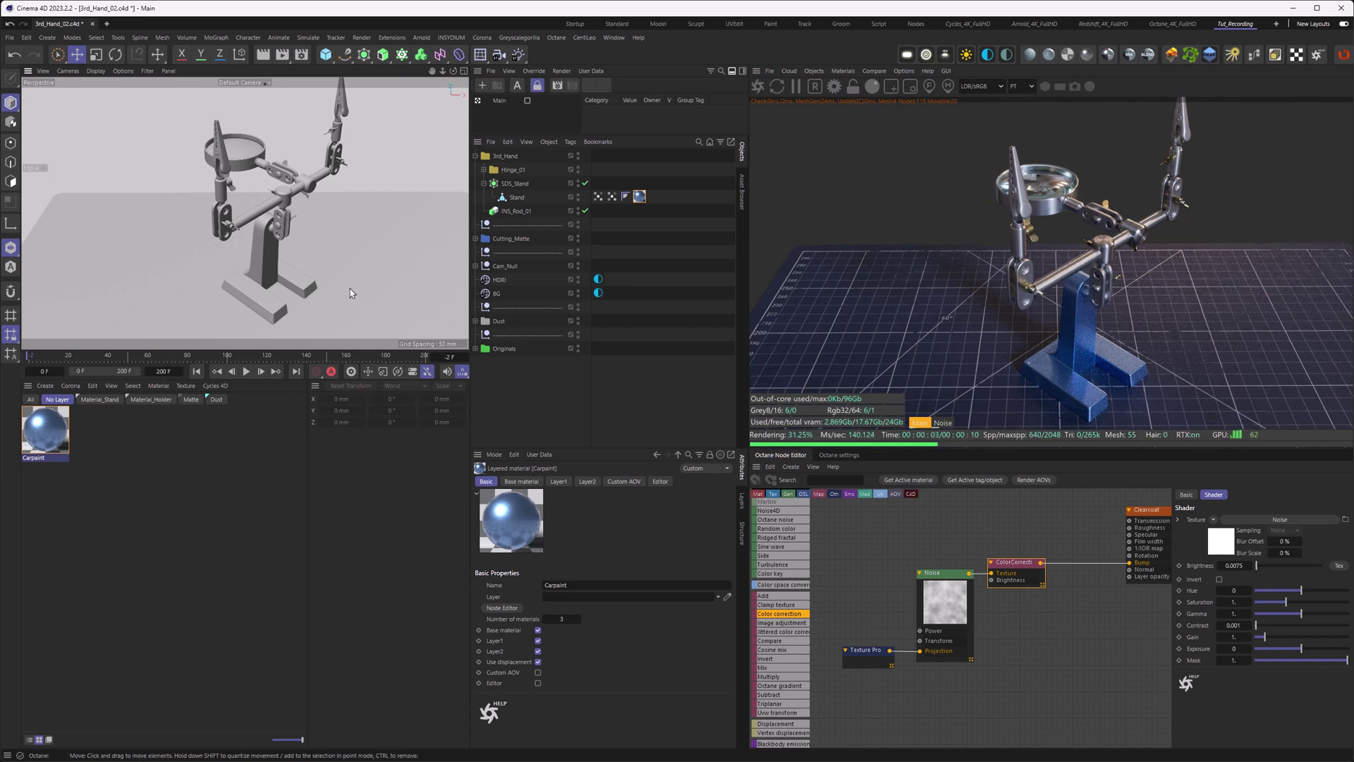
alt+drag(280, 261, 279, 276)
alt+right_drag(277, 277, 243, 275)
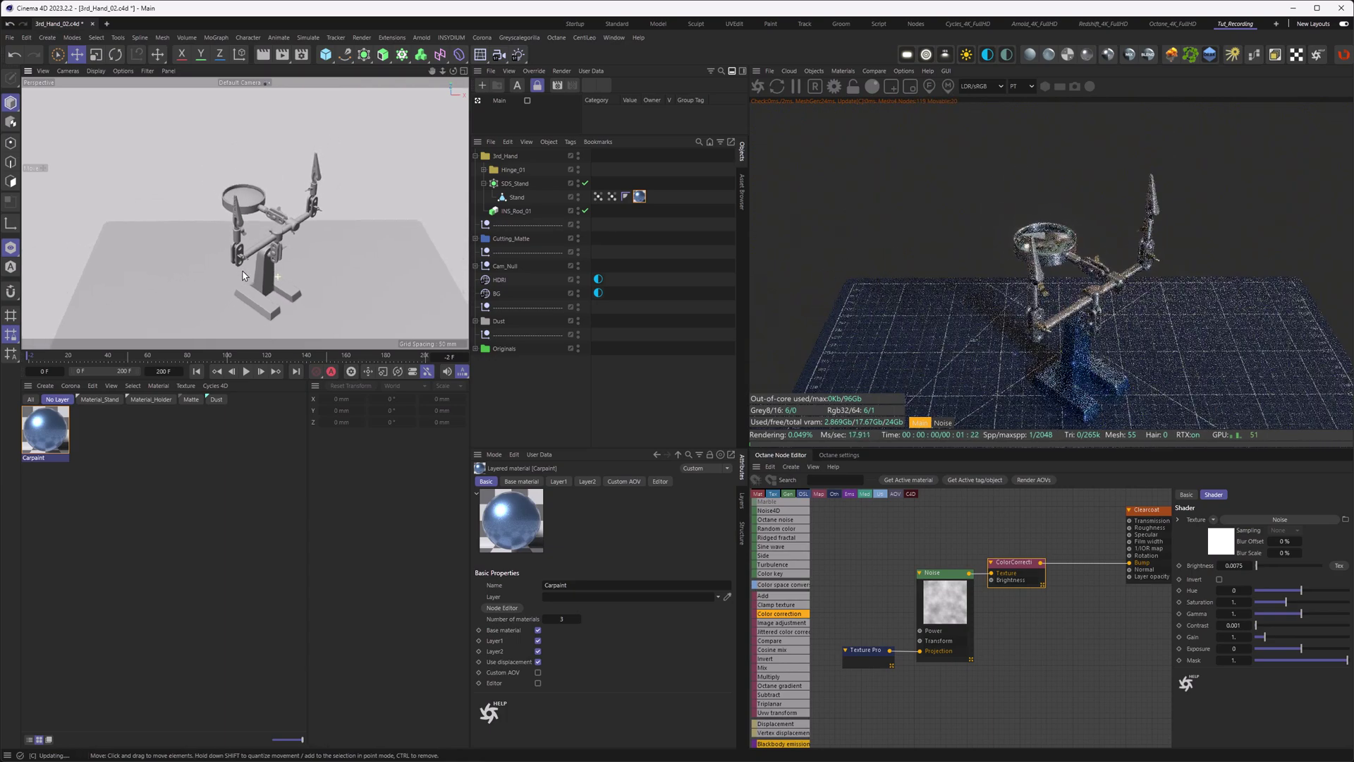
mouse_move(243, 275)
alt+mouse_down()
mouse_move(393, 292)
mouse_move(219, 280)
mouse_move(245, 268)
alt+mouse_up()
alt+middle_drag(245, 271, 239, 278)
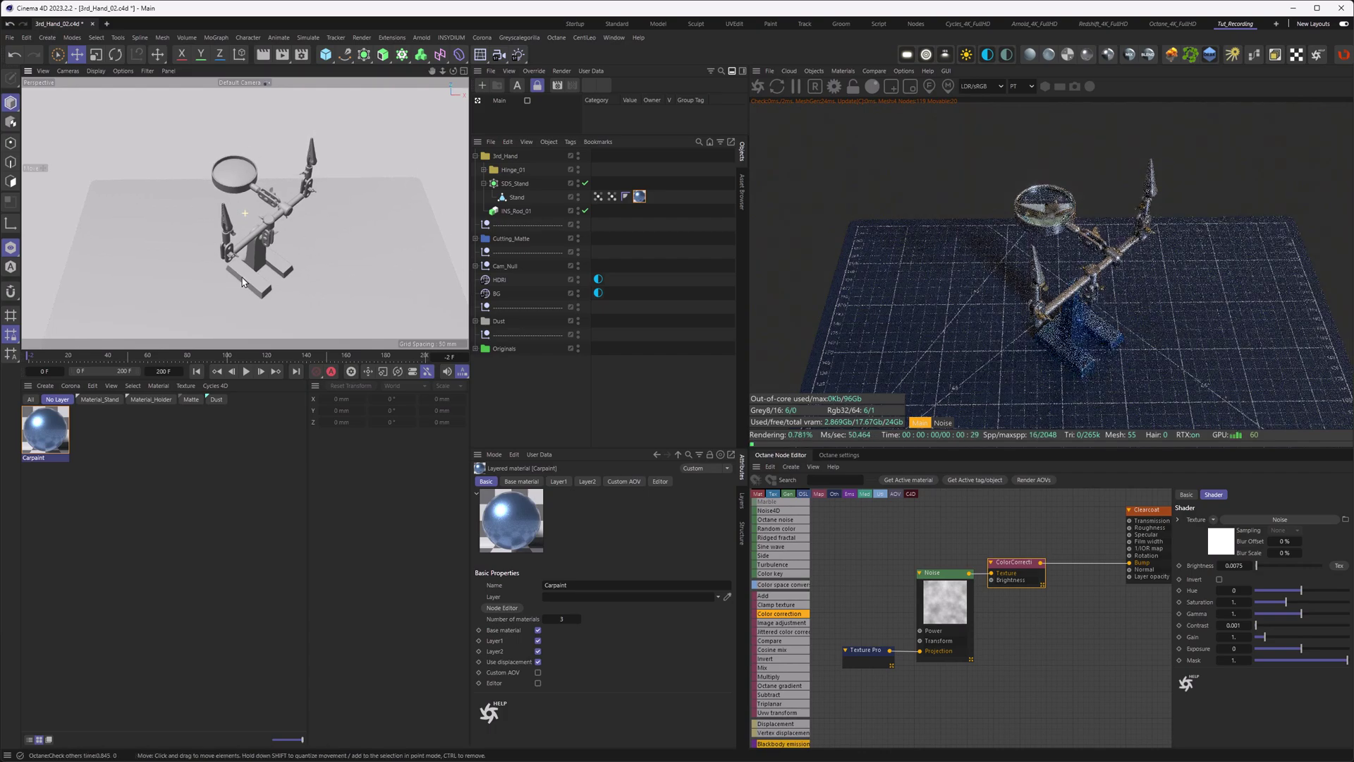
alt+right_drag(238, 279, 266, 271)
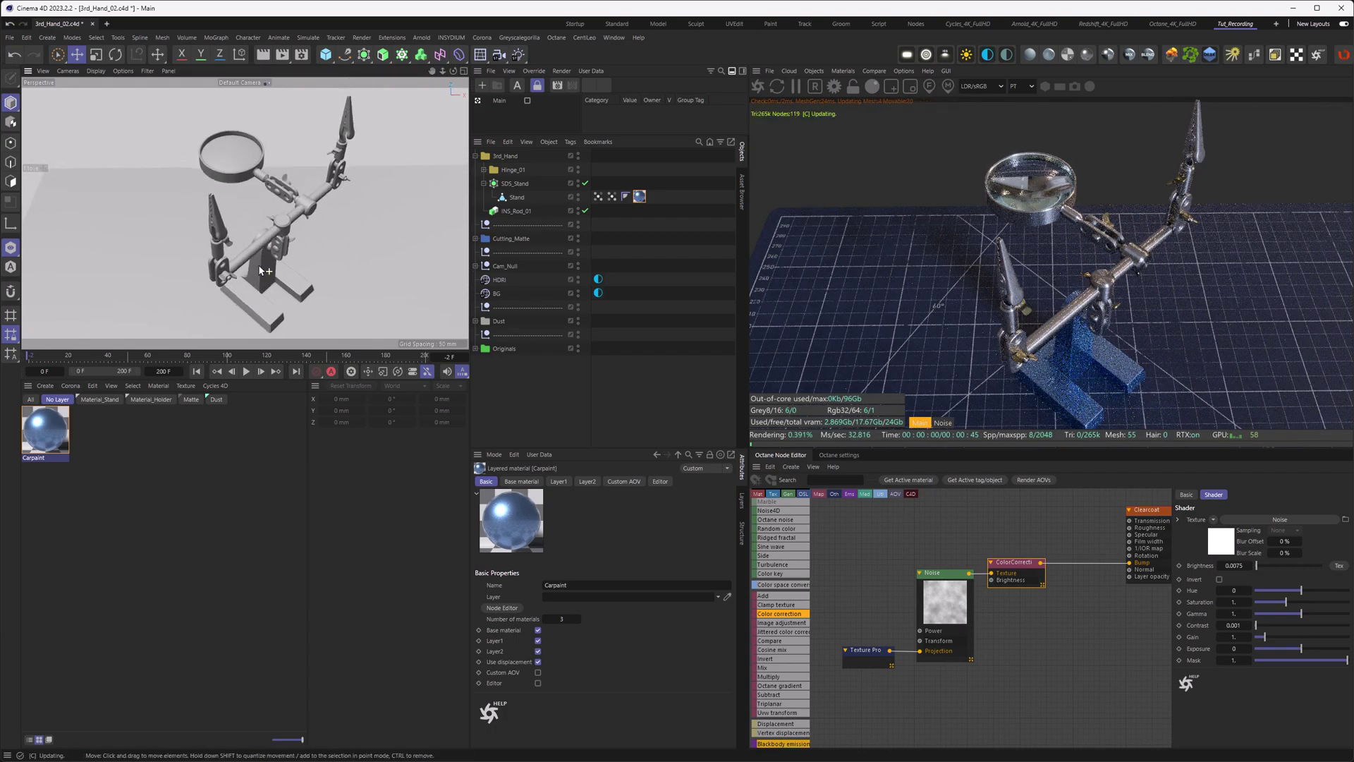
alt+drag(261, 271, 234, 118)
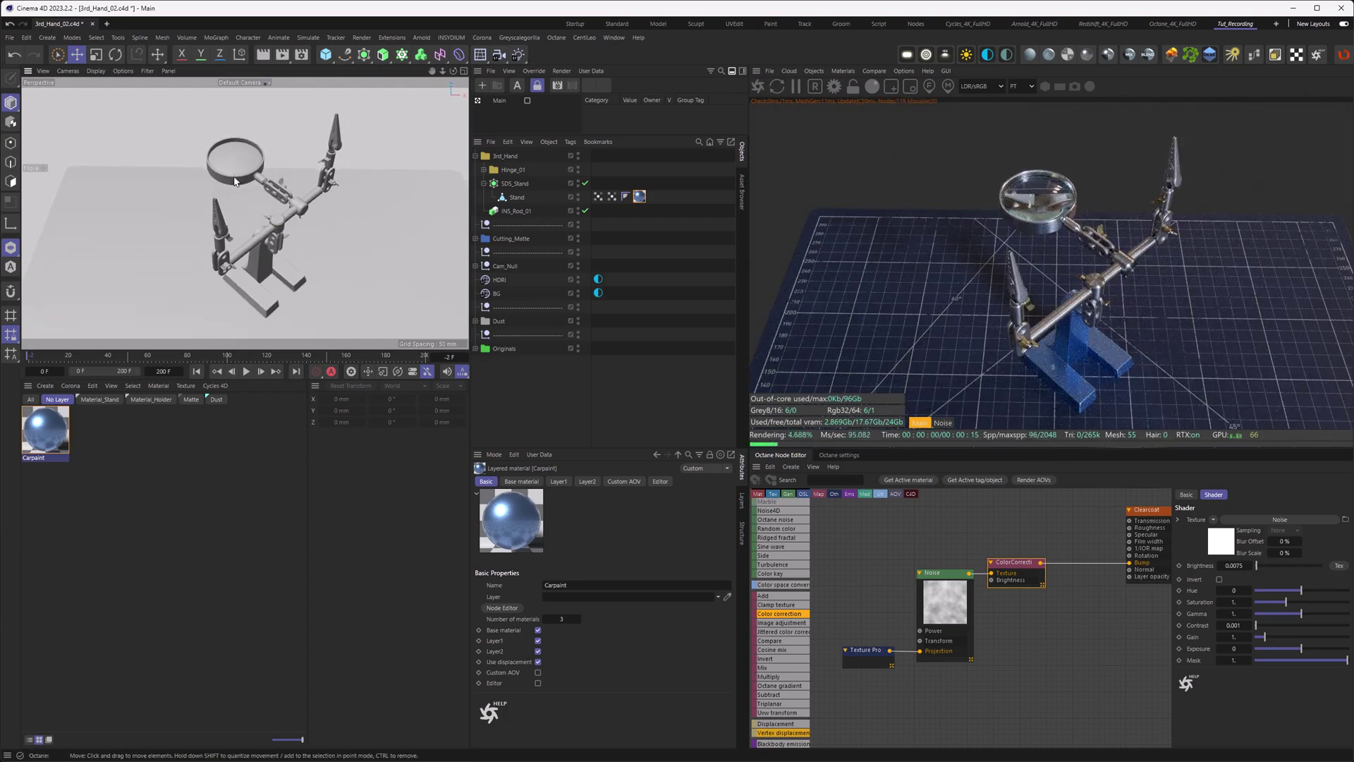
alt+drag(272, 234, 230, 237)
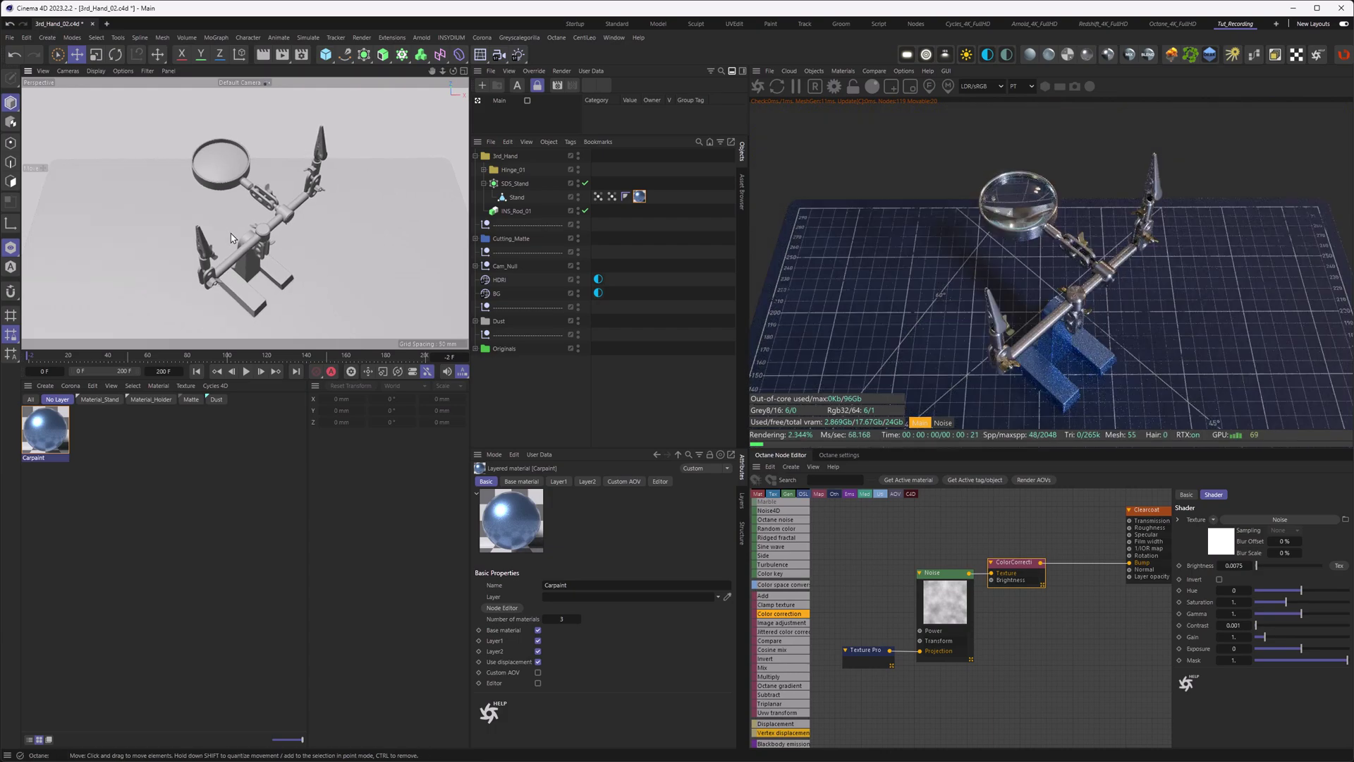